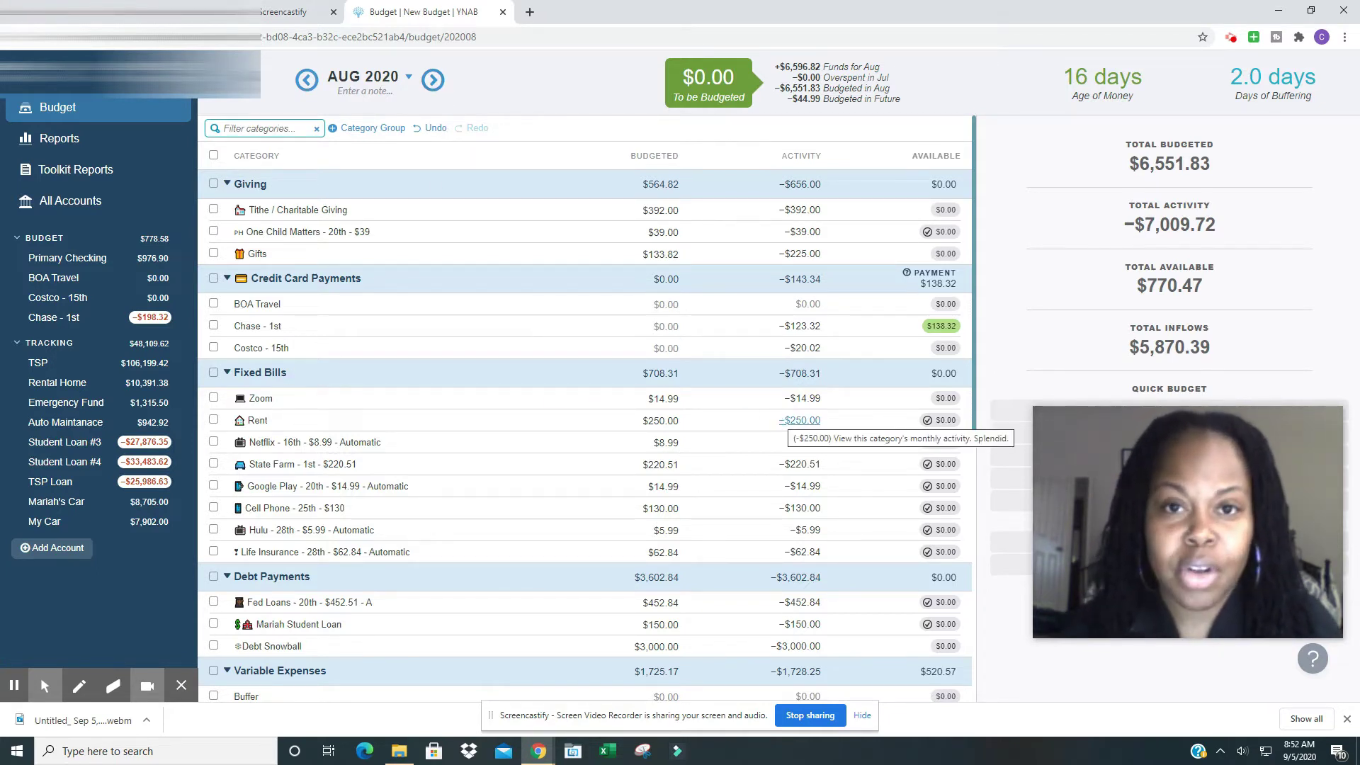
Filter the Chase - 1st account register to hide its reconciled transactions
scroll(780, 424, "down", 1)
scroll(783, 427, "down", 6)
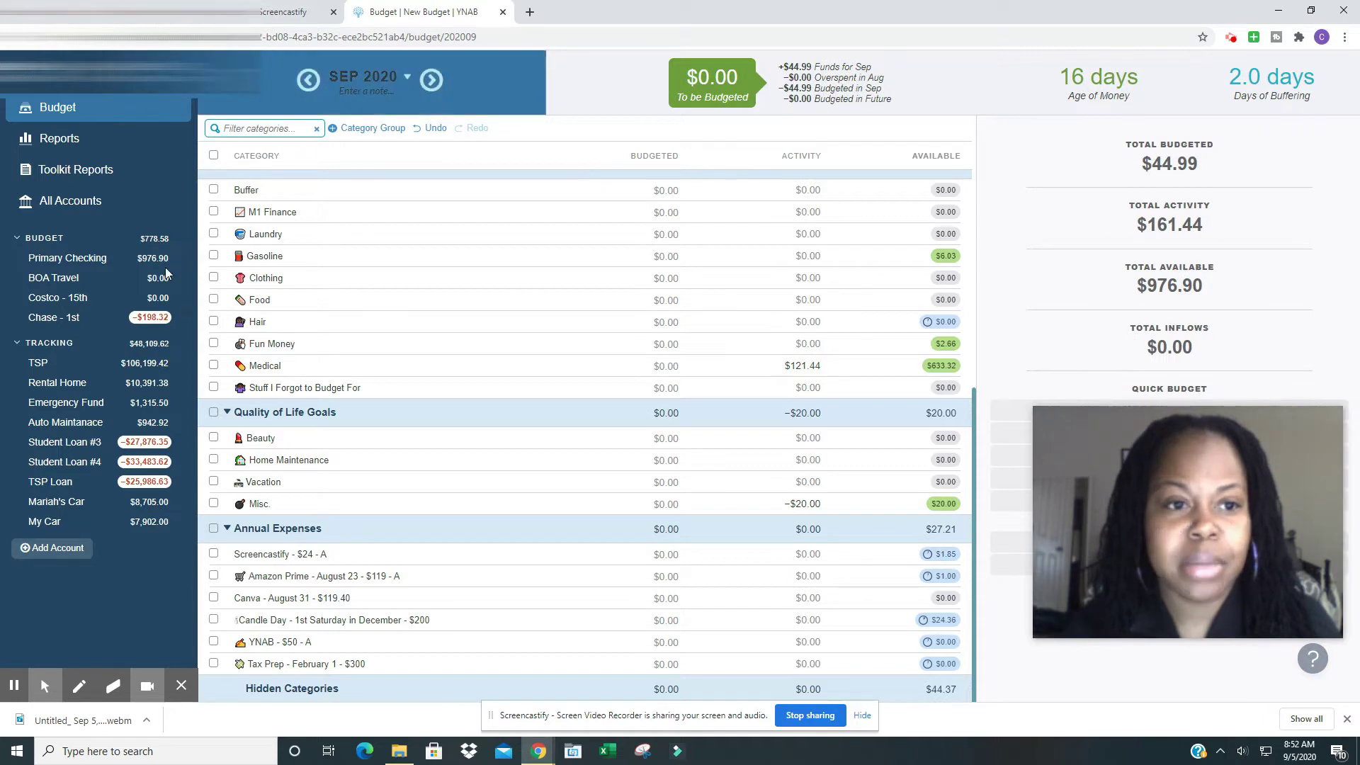
left_click(97, 324)
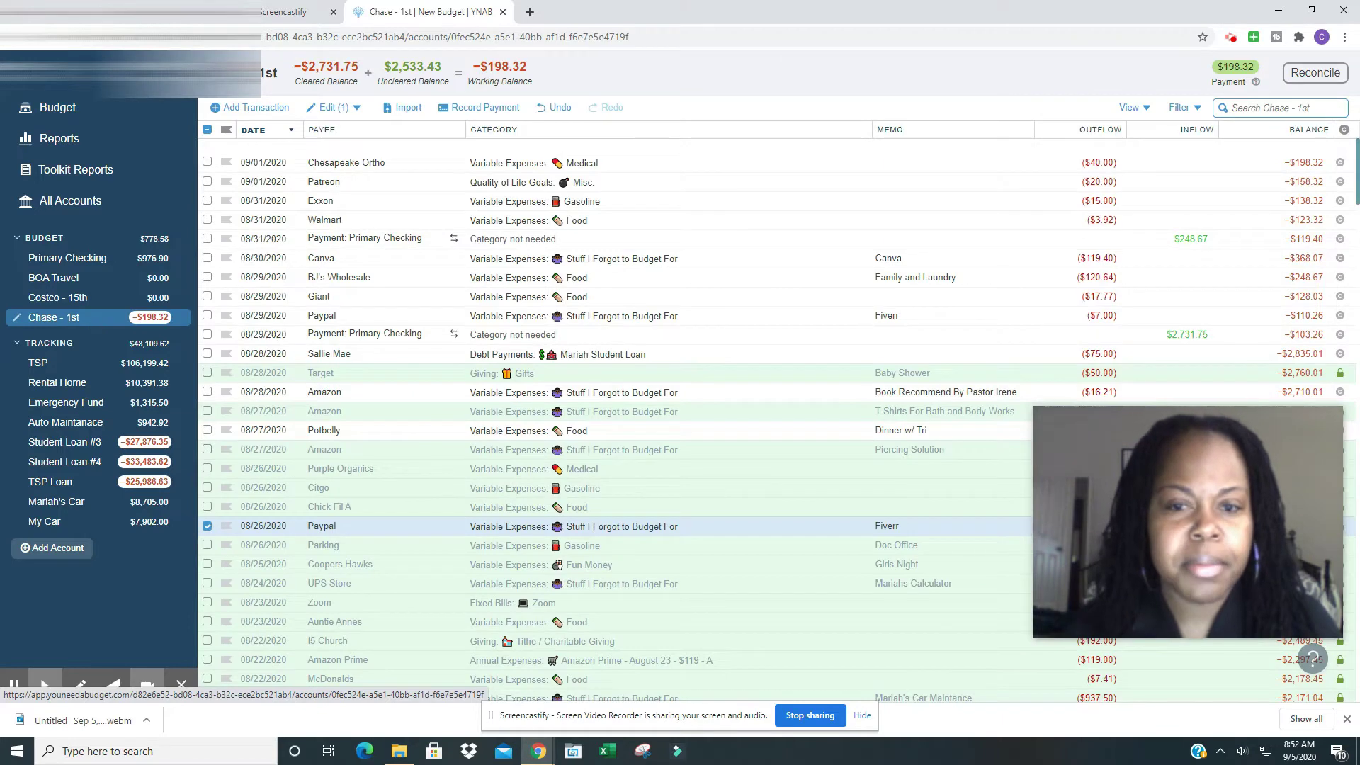
left_click(1184, 107)
left_click(1114, 216)
left_click(1326, 253)
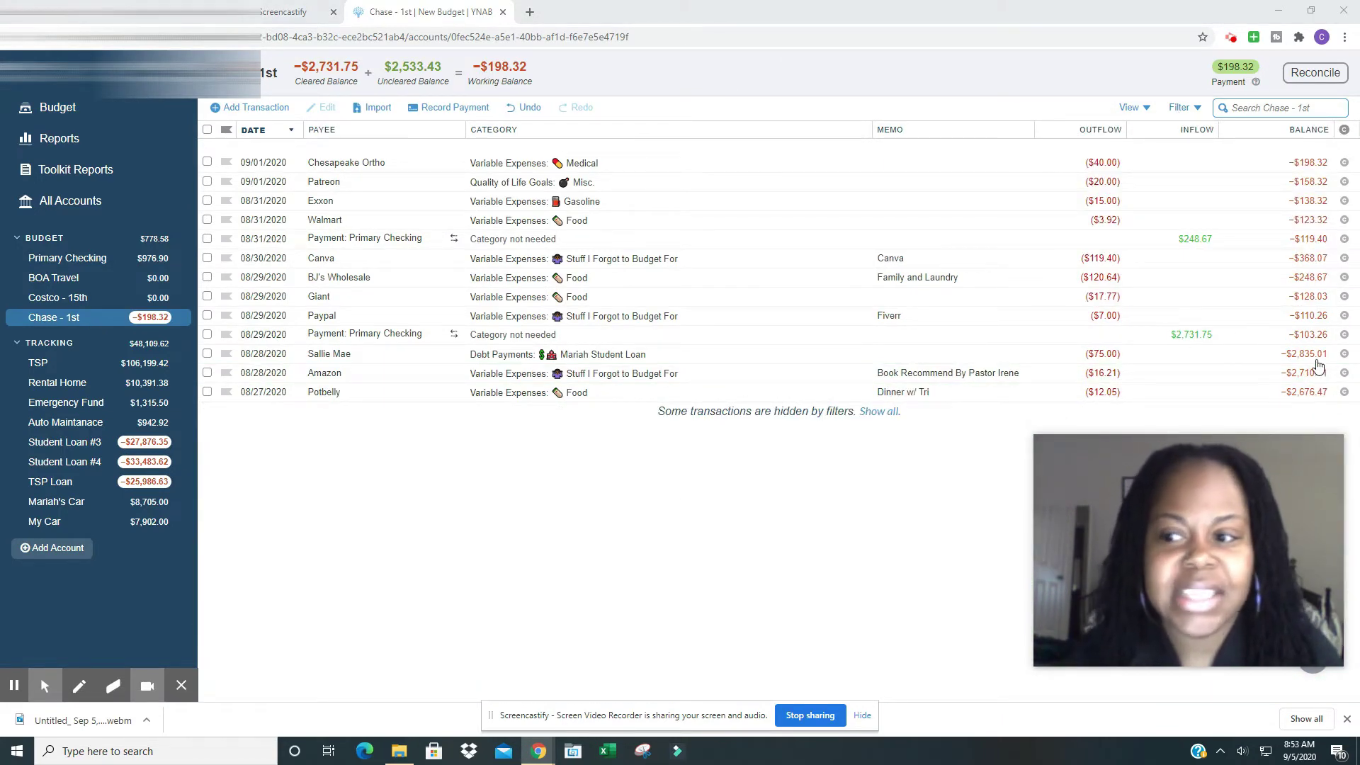
Mark all uncleared Chase - 1st transactions dated 08/27/2020 through 09/01/2020 as cleared
left_click(1344, 391)
left_click(1343, 373)
left_click(1344, 353)
left_click(1344, 334)
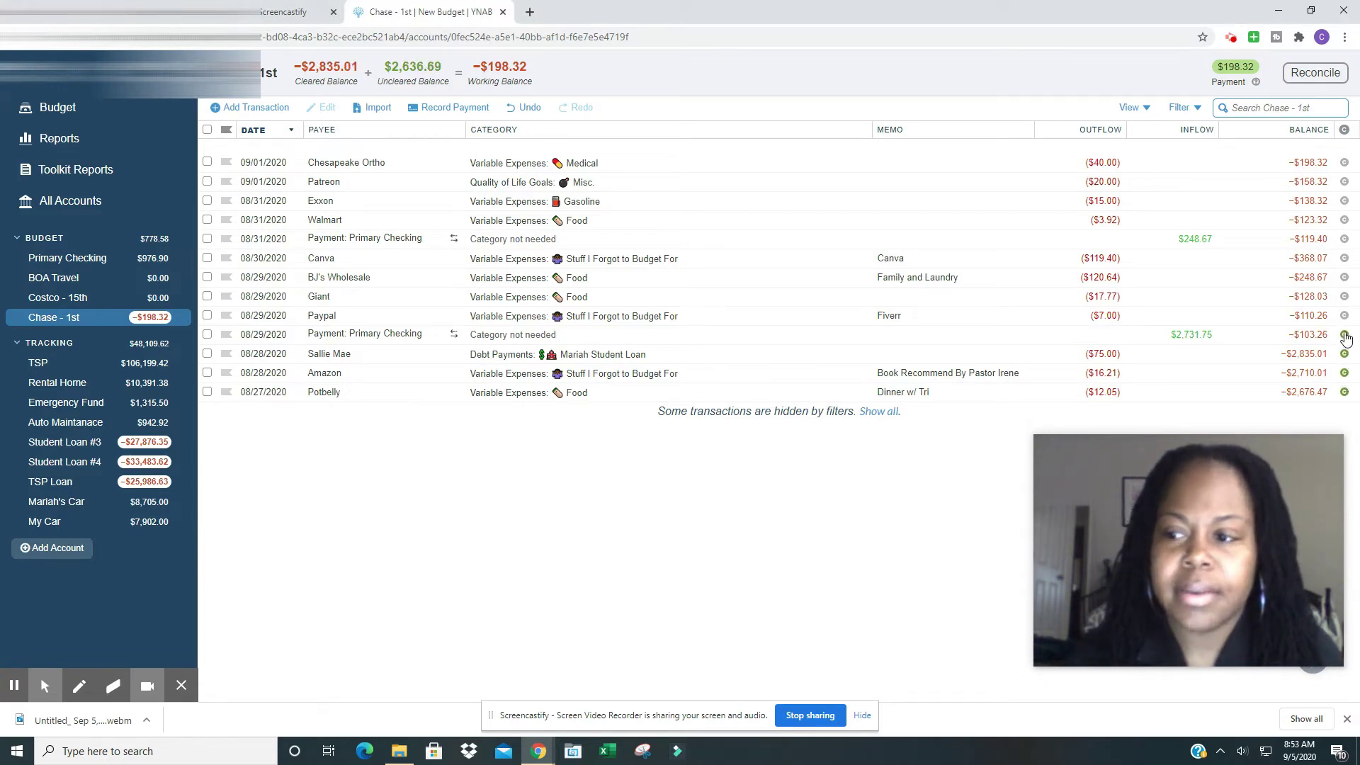
left_click(1344, 316)
left_click(1343, 296)
left_click(1344, 277)
left_click(1343, 258)
left_click(1343, 238)
left_click(1344, 201)
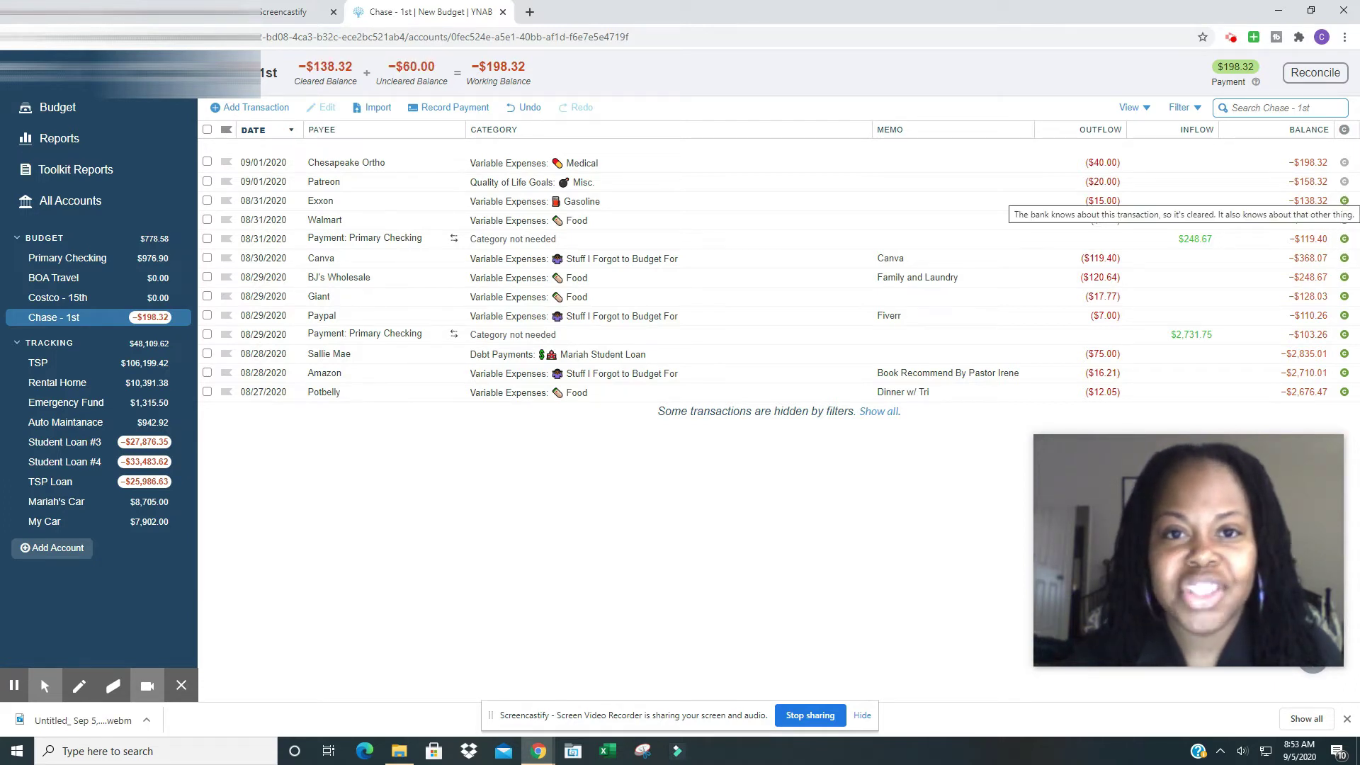
left_click(1344, 182)
left_click(1344, 163)
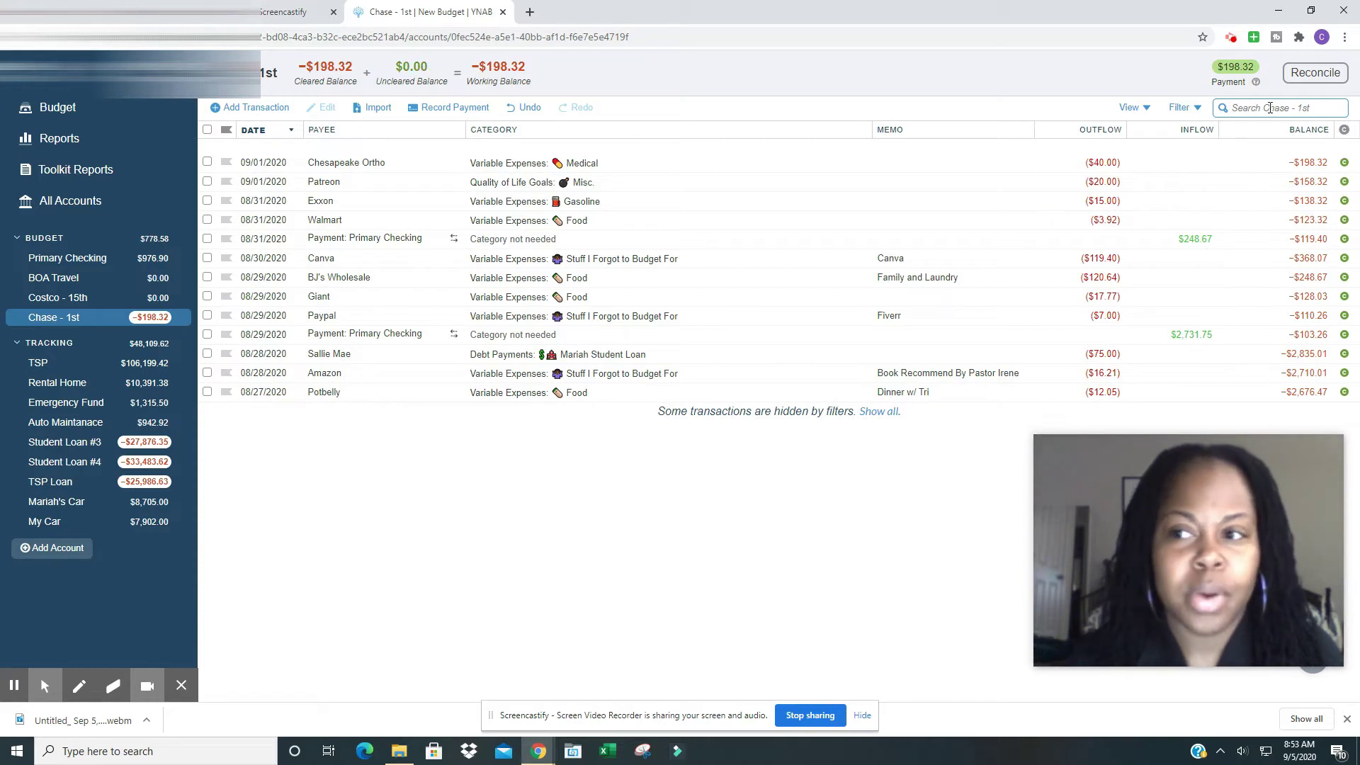
Reconcile the Chase - 1st account and the Costco - 15th account, confirming the current balance of each
left_click(1300, 84)
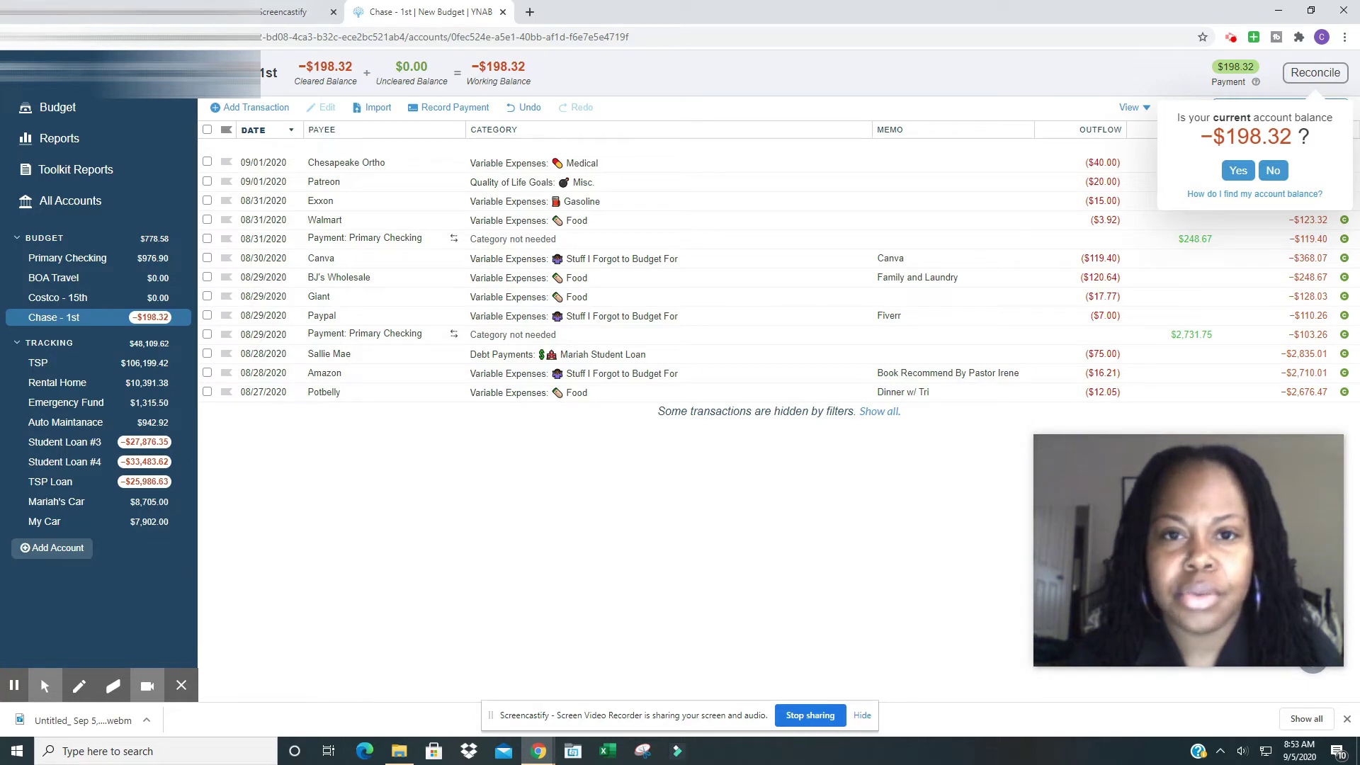
left_click(1238, 171)
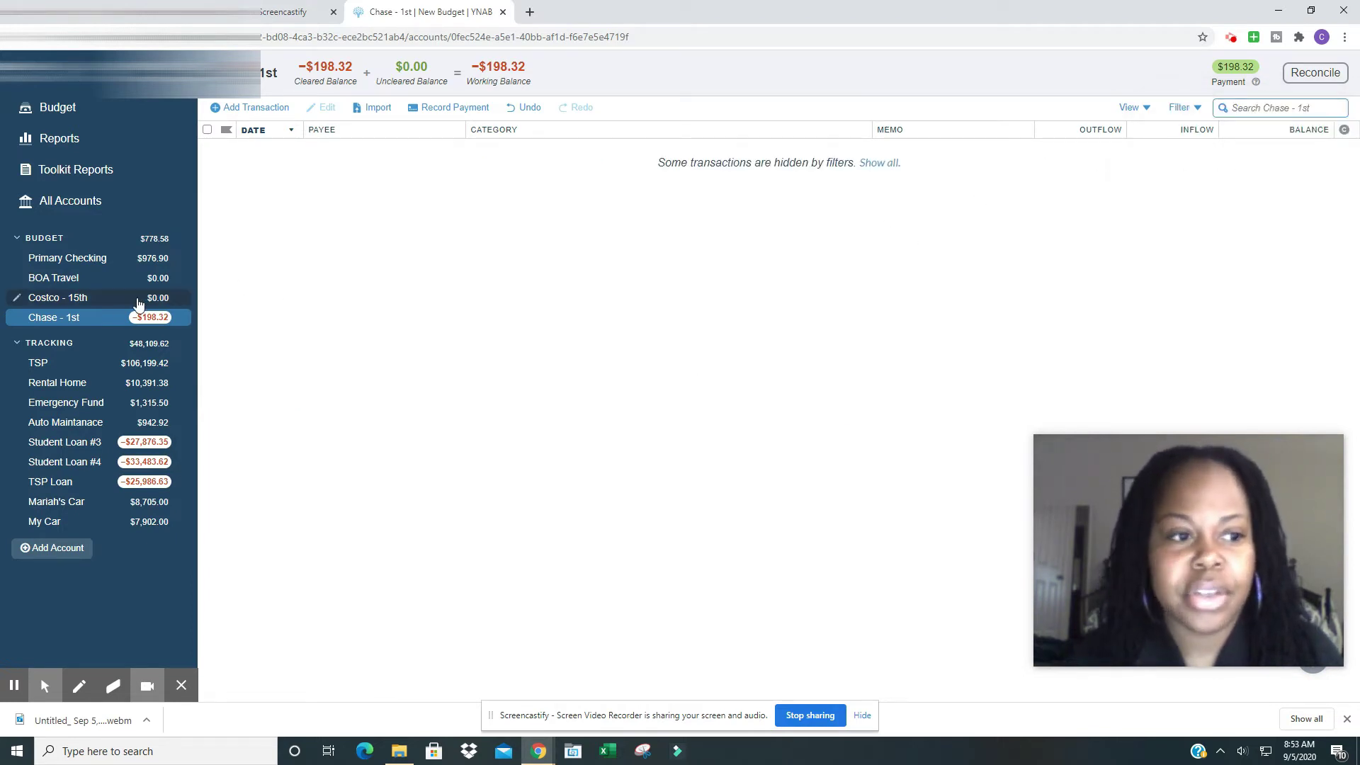
left_click(80, 303)
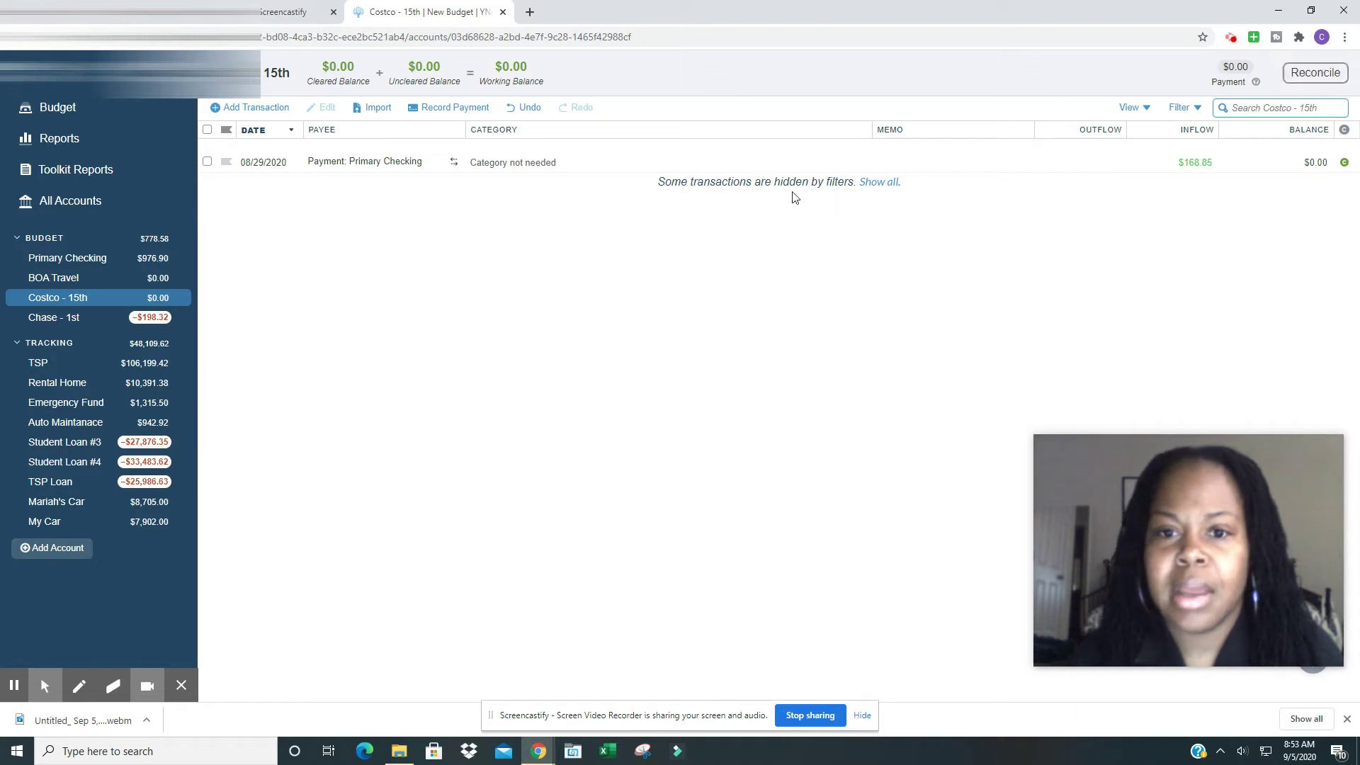
left_click(1314, 73)
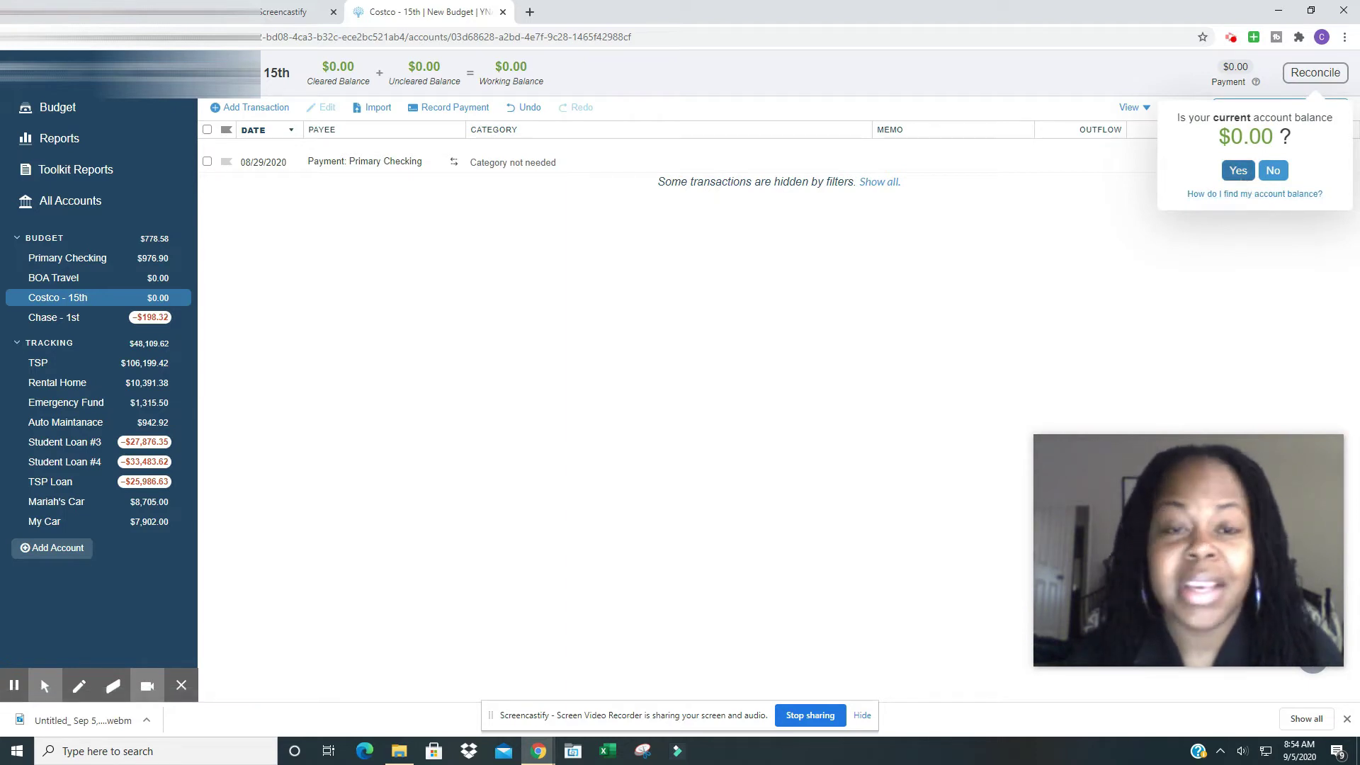
left_click(1238, 170)
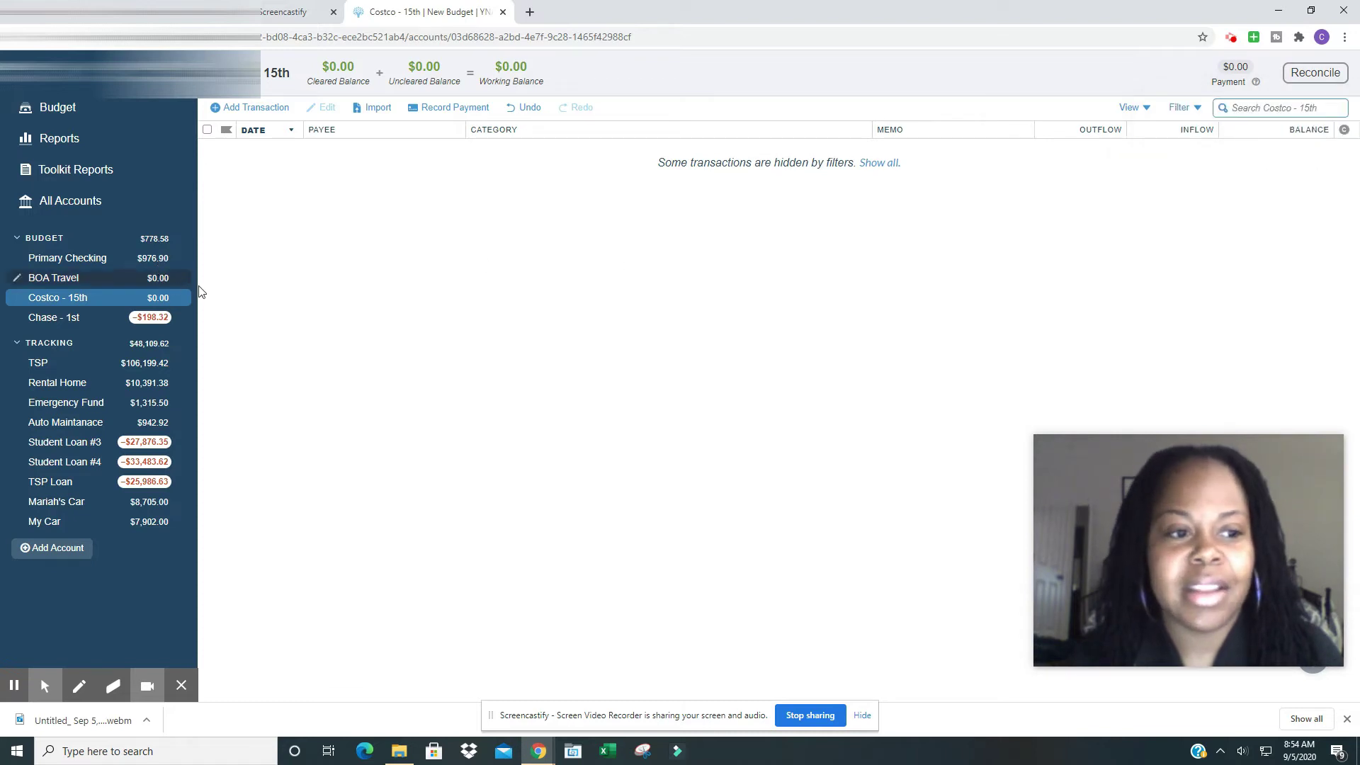
Check the BOA Travel account and reconcile Primary Checking by confirming its current cleared balance
left_click(99, 282)
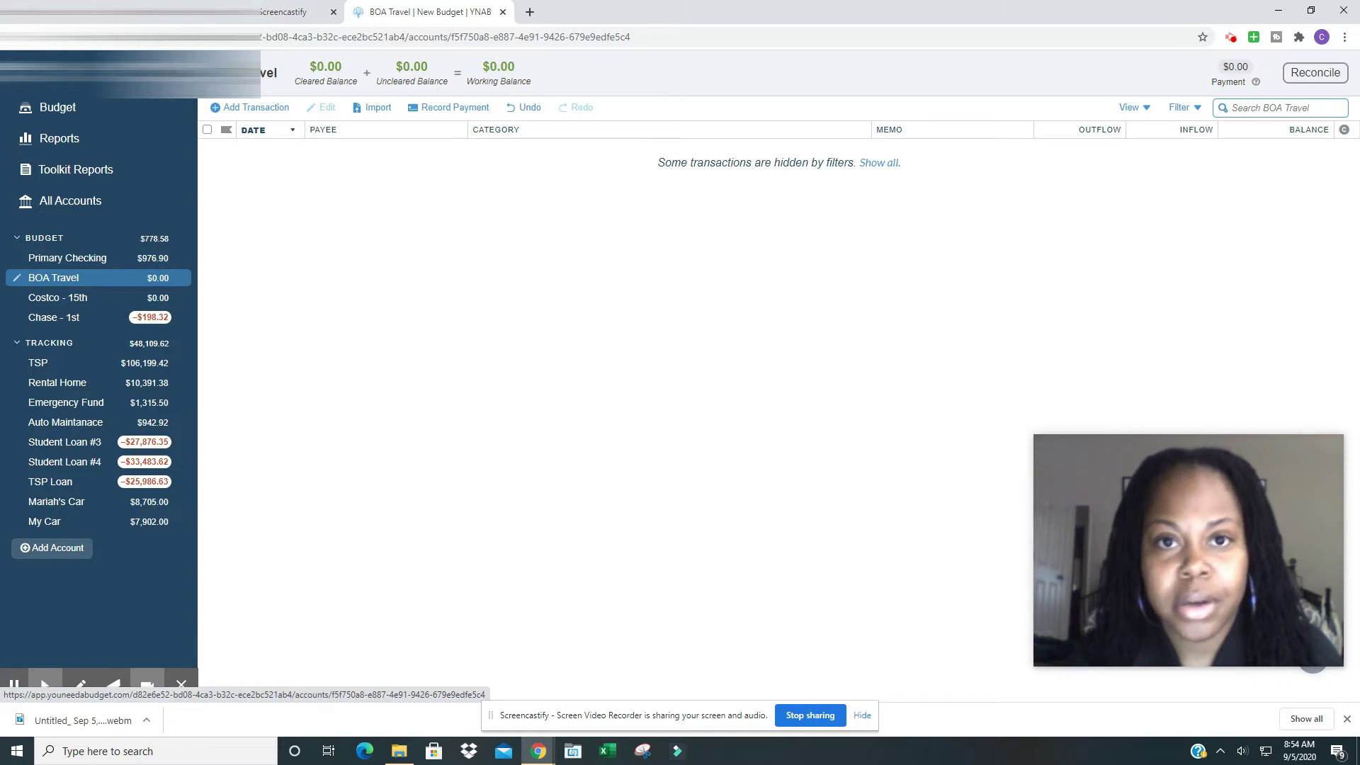
left_click(75, 259)
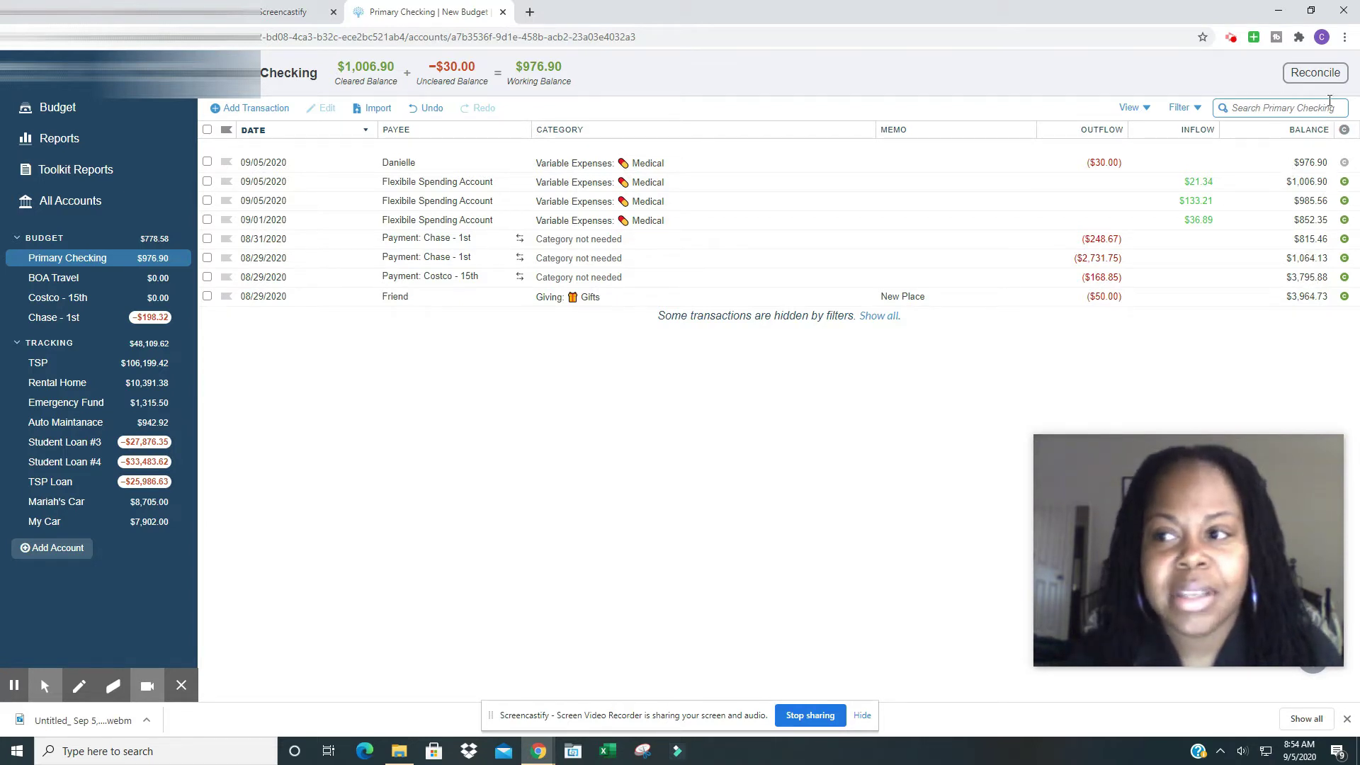
left_click(1315, 72)
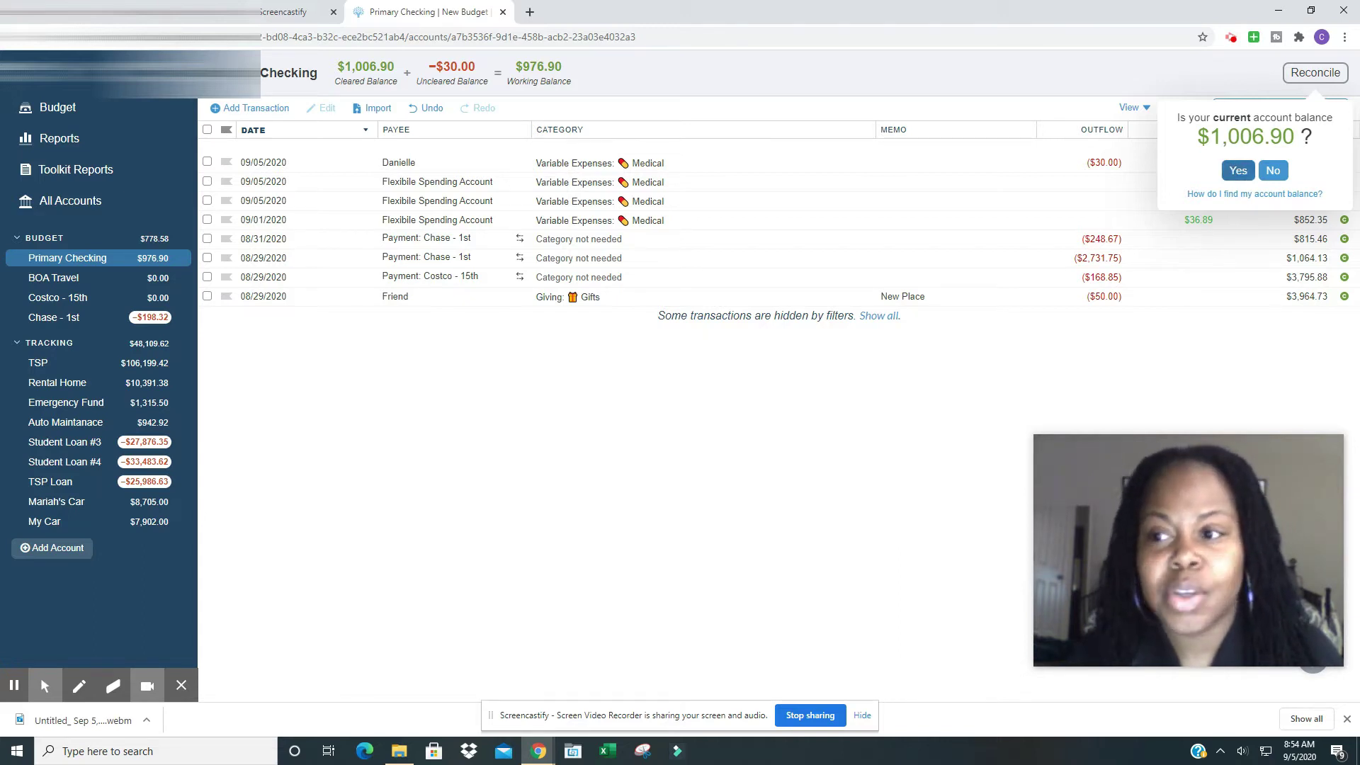
left_click(1236, 170)
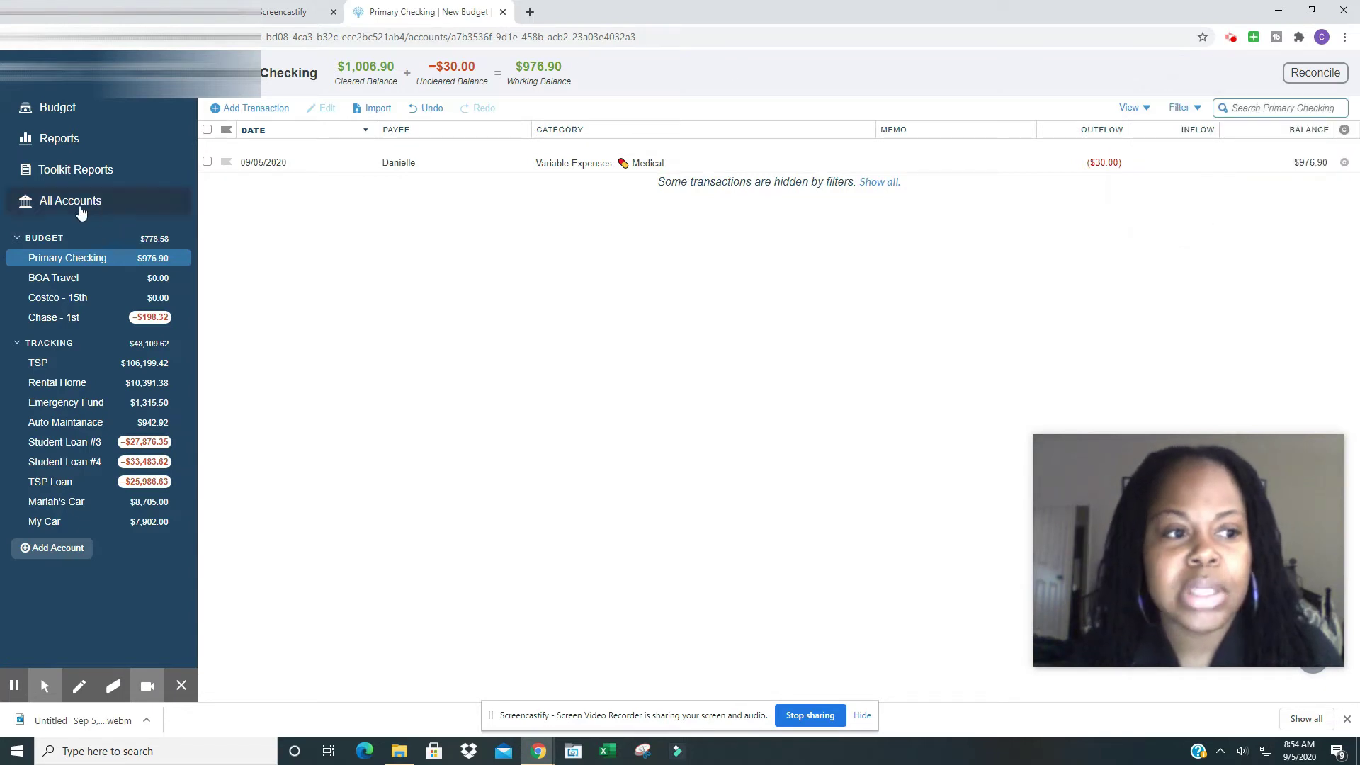
left_click(76, 112)
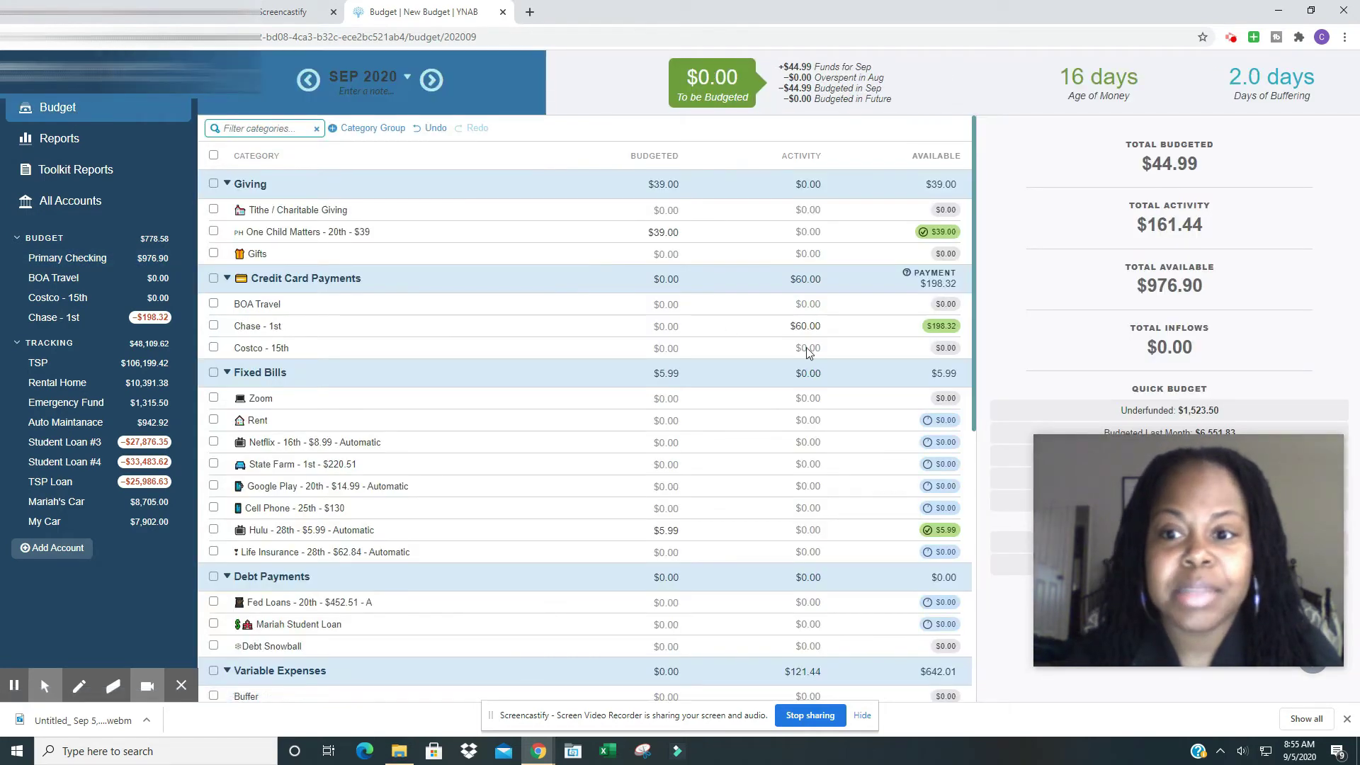
scroll(806, 347, "down", 7)
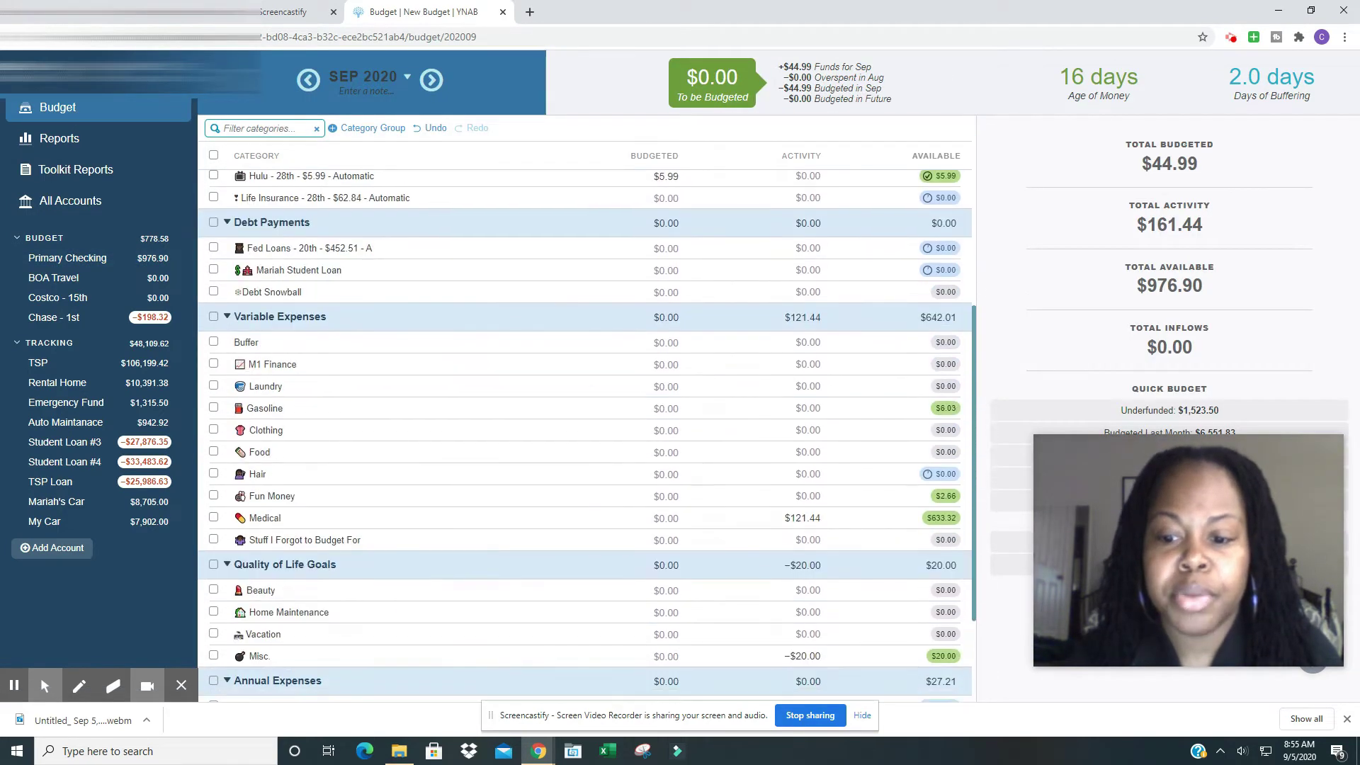
scroll(792, 395, "up", 7)
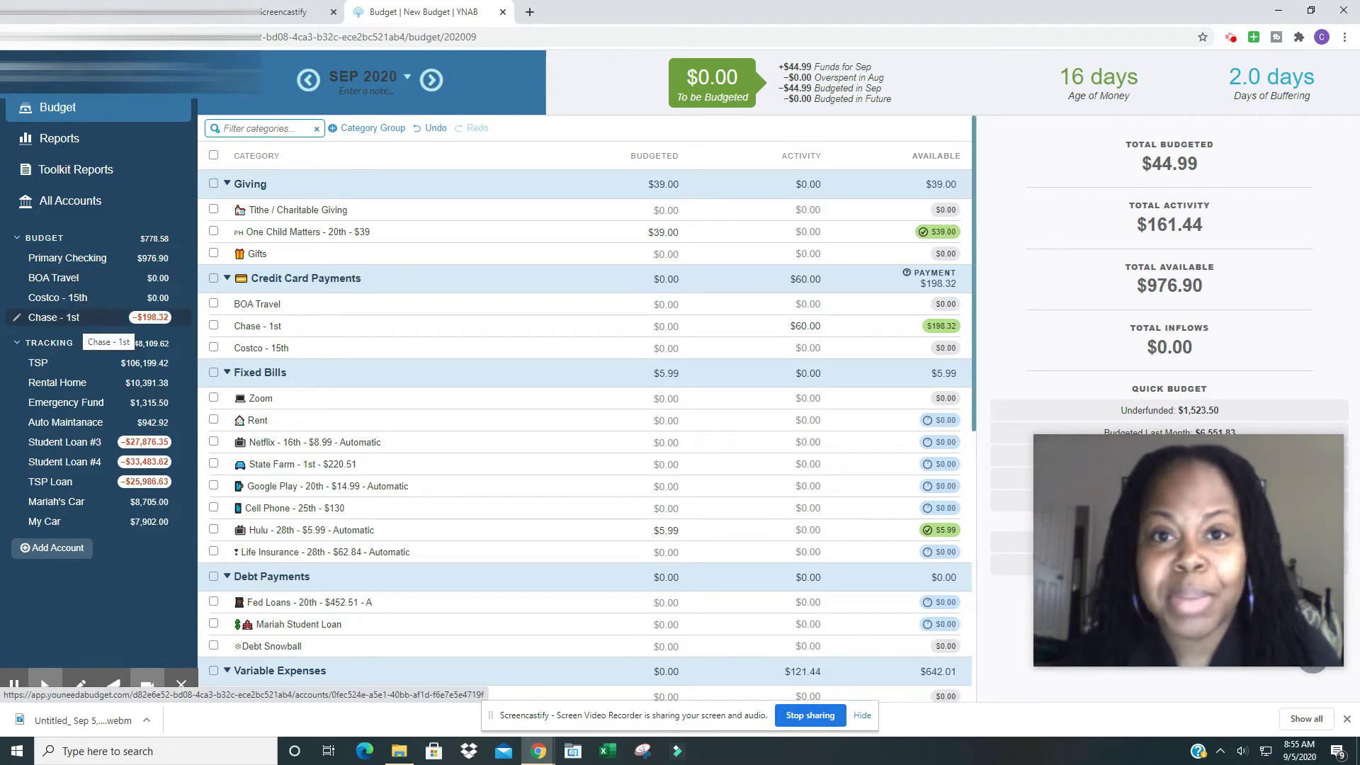
Add a Pay Check transaction dated 09/05/2020 to Primary Checking with an inflow of $1,920.34 categorized as Inflow: To be Budgeted
left_click(68, 258)
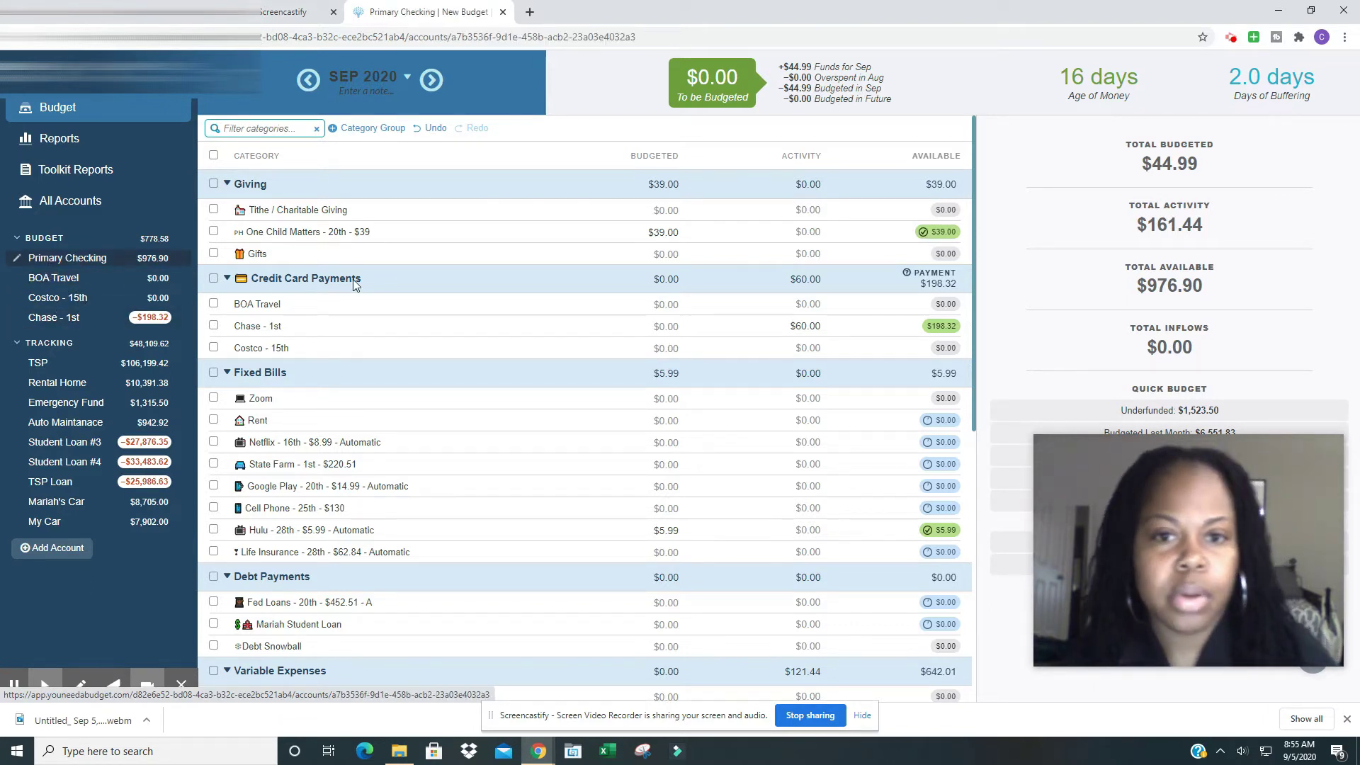
left_click(269, 109)
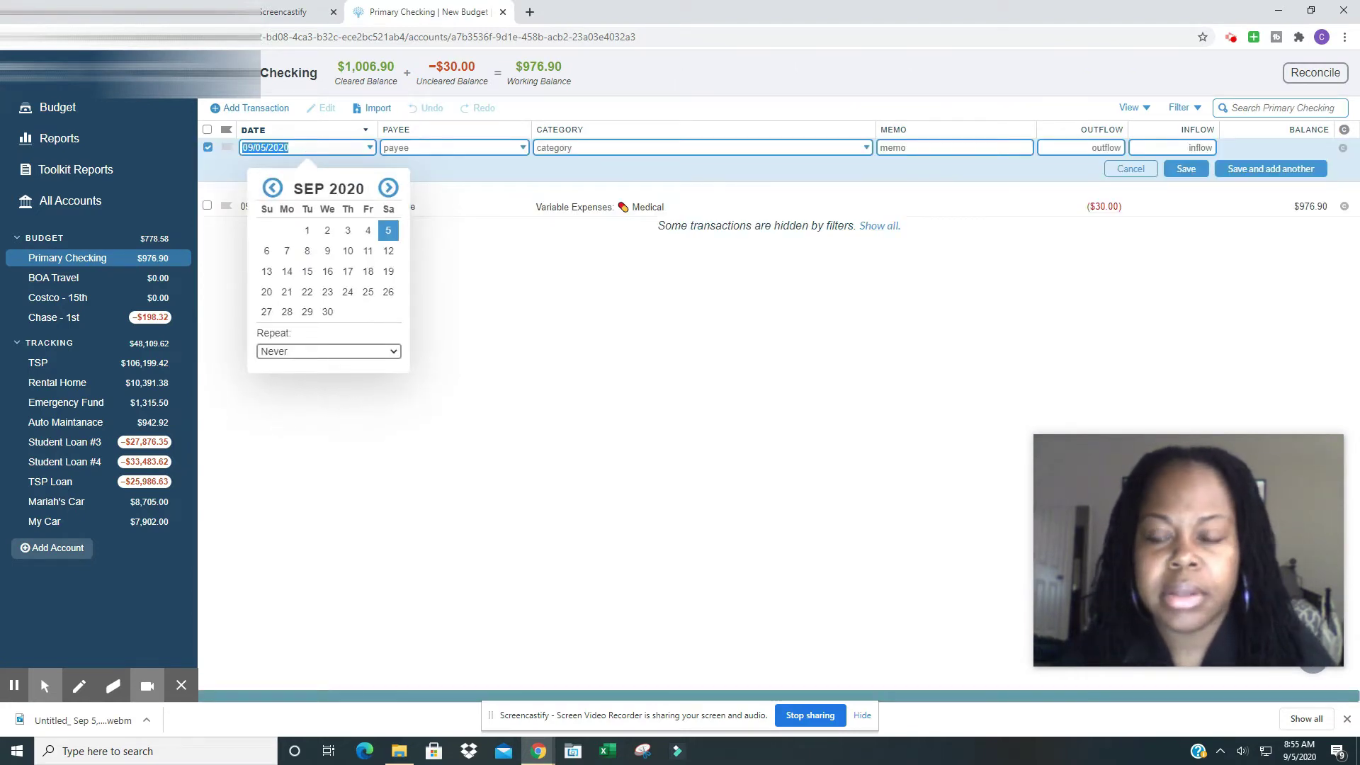
left_click(468, 152)
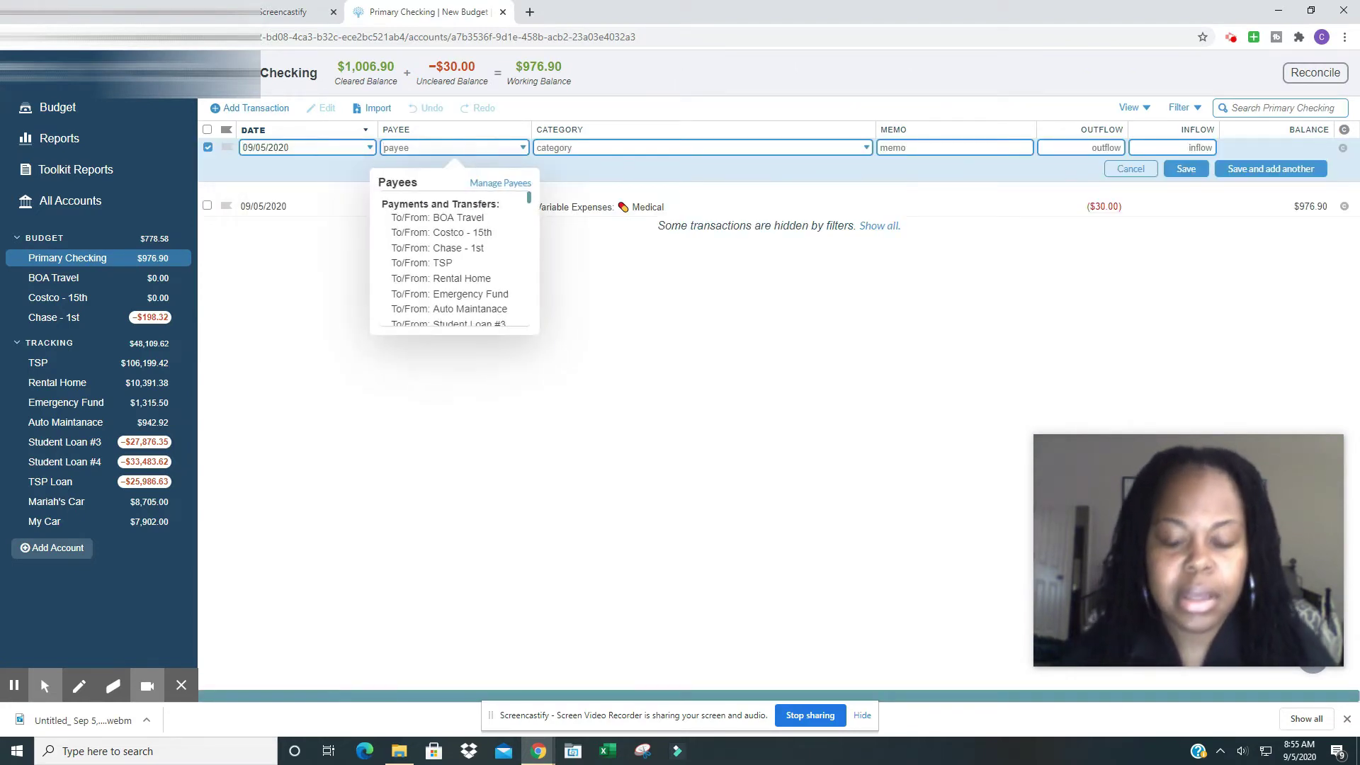
type("Paych")
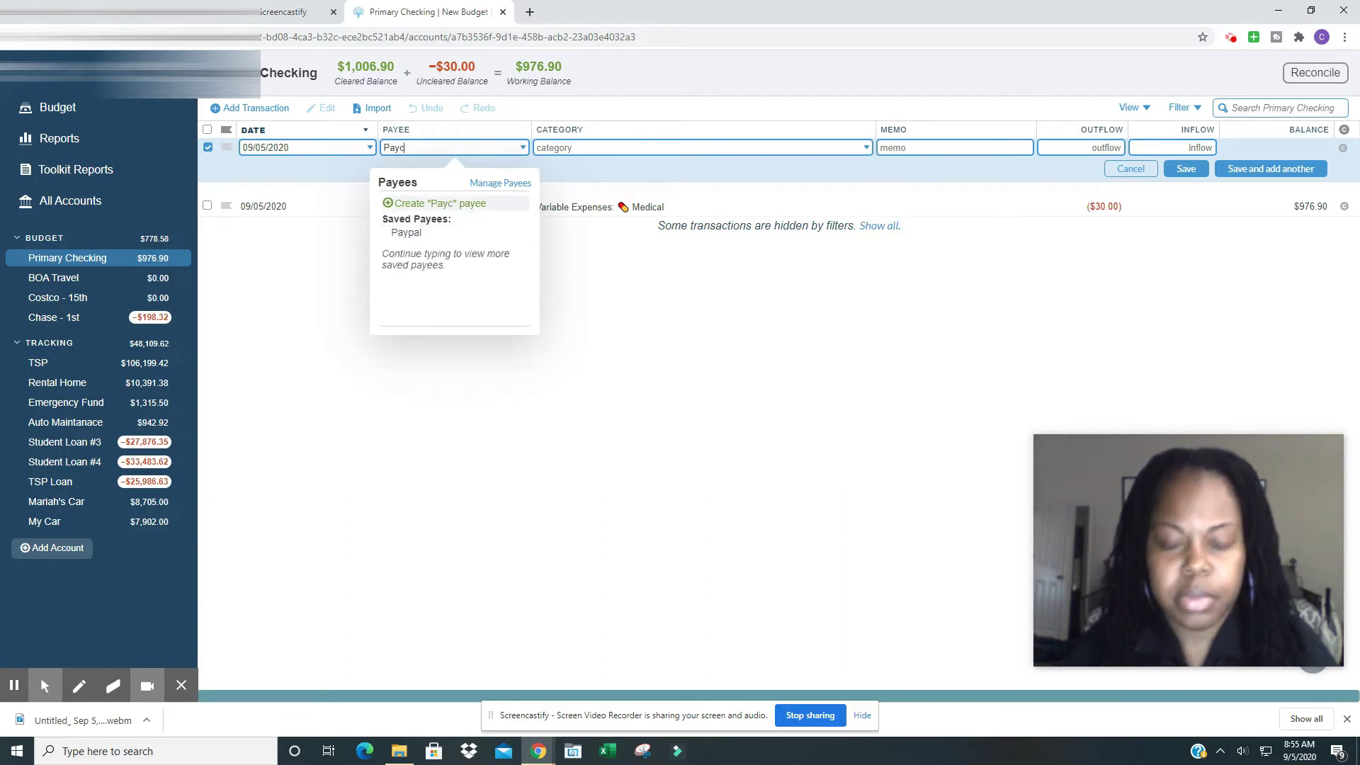
key("Down")
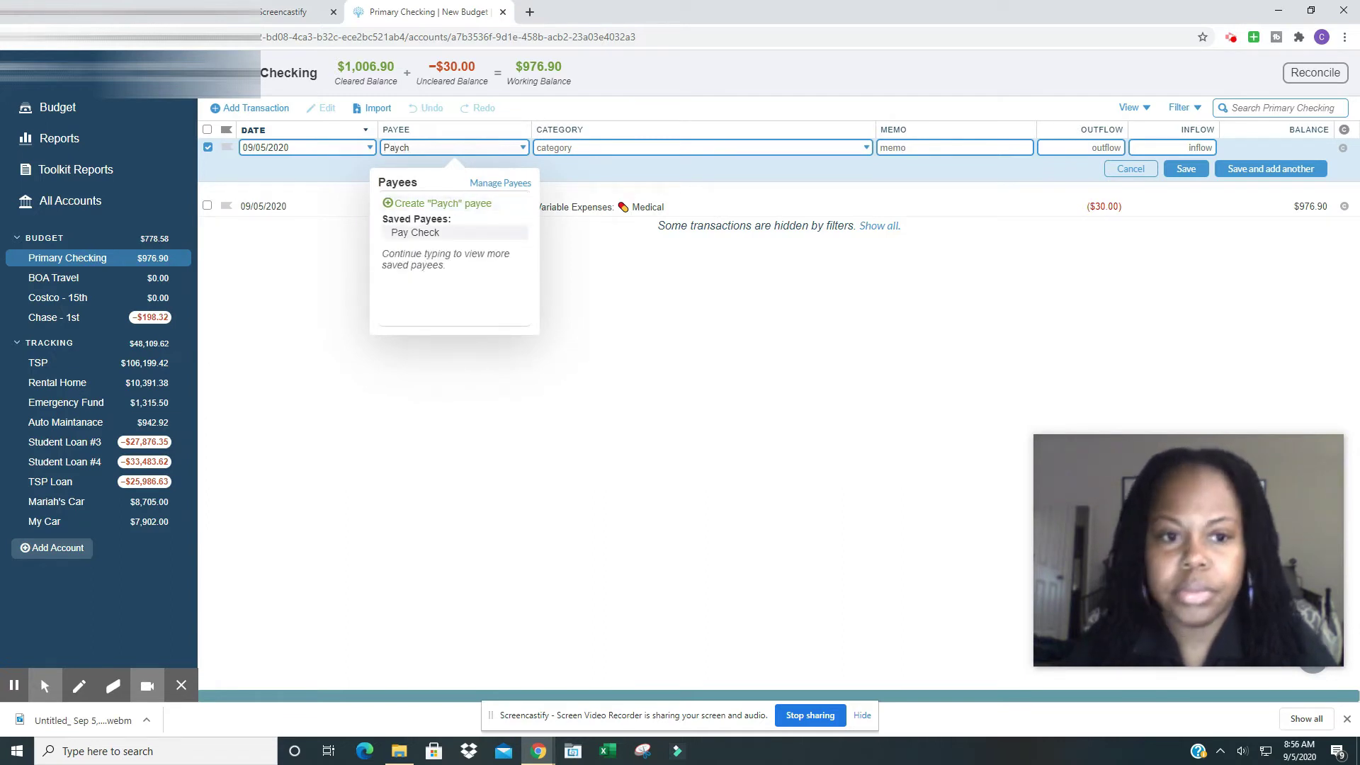
key("Tab")
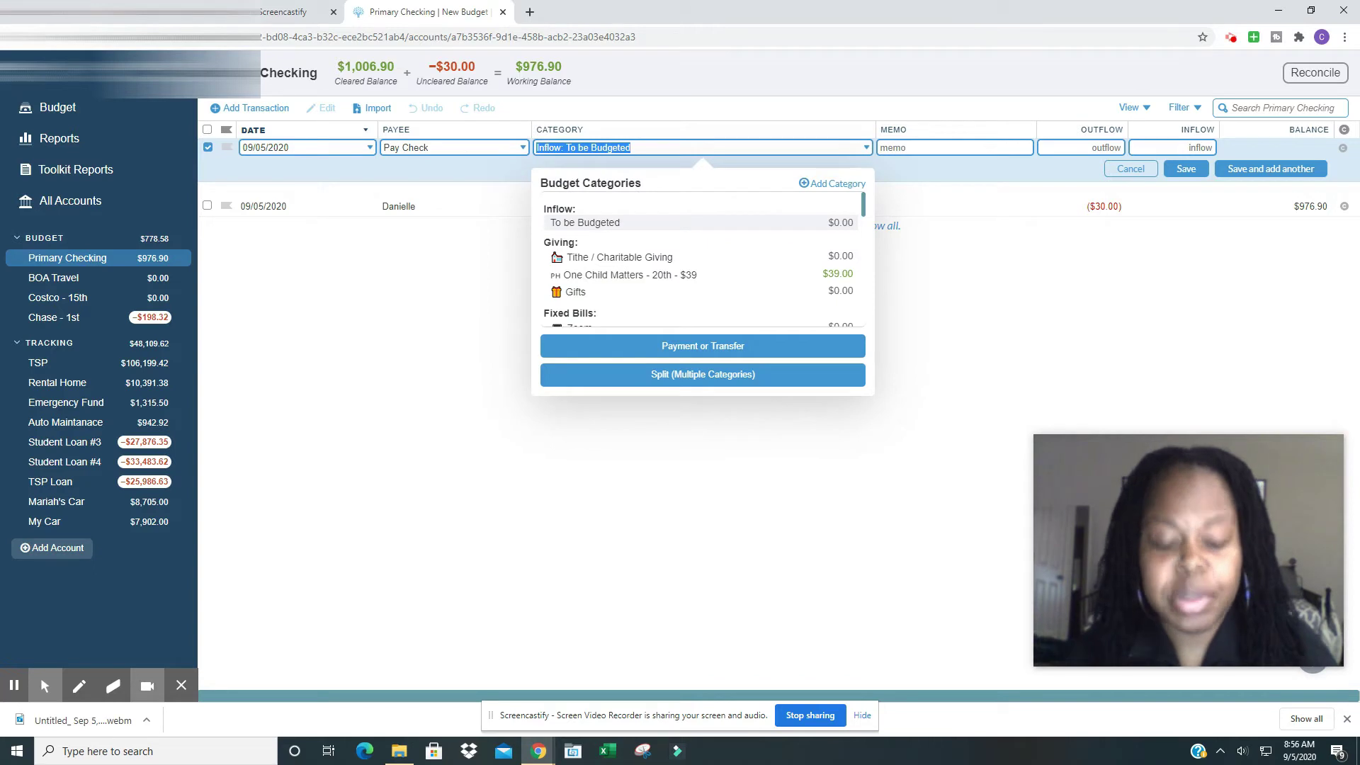
key("Tab")
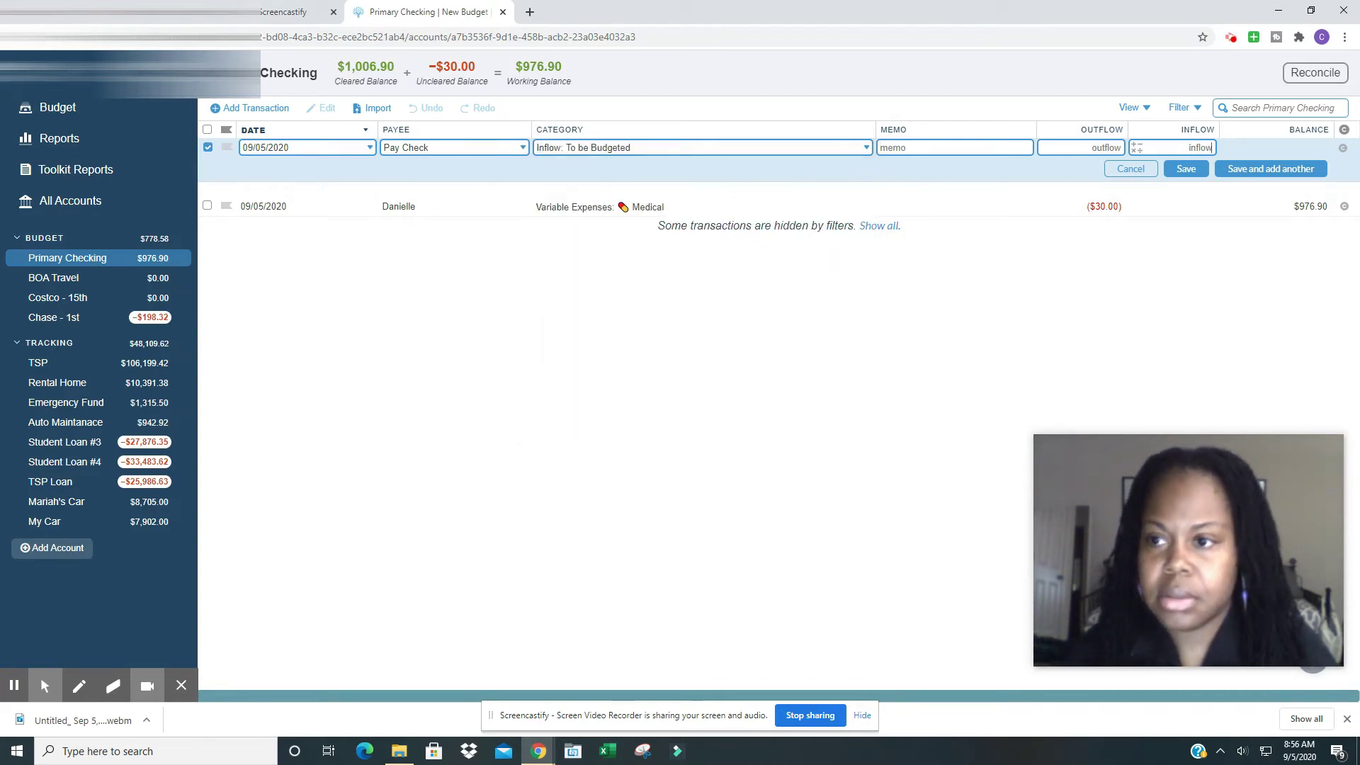
type("1920.34")
key("Return")
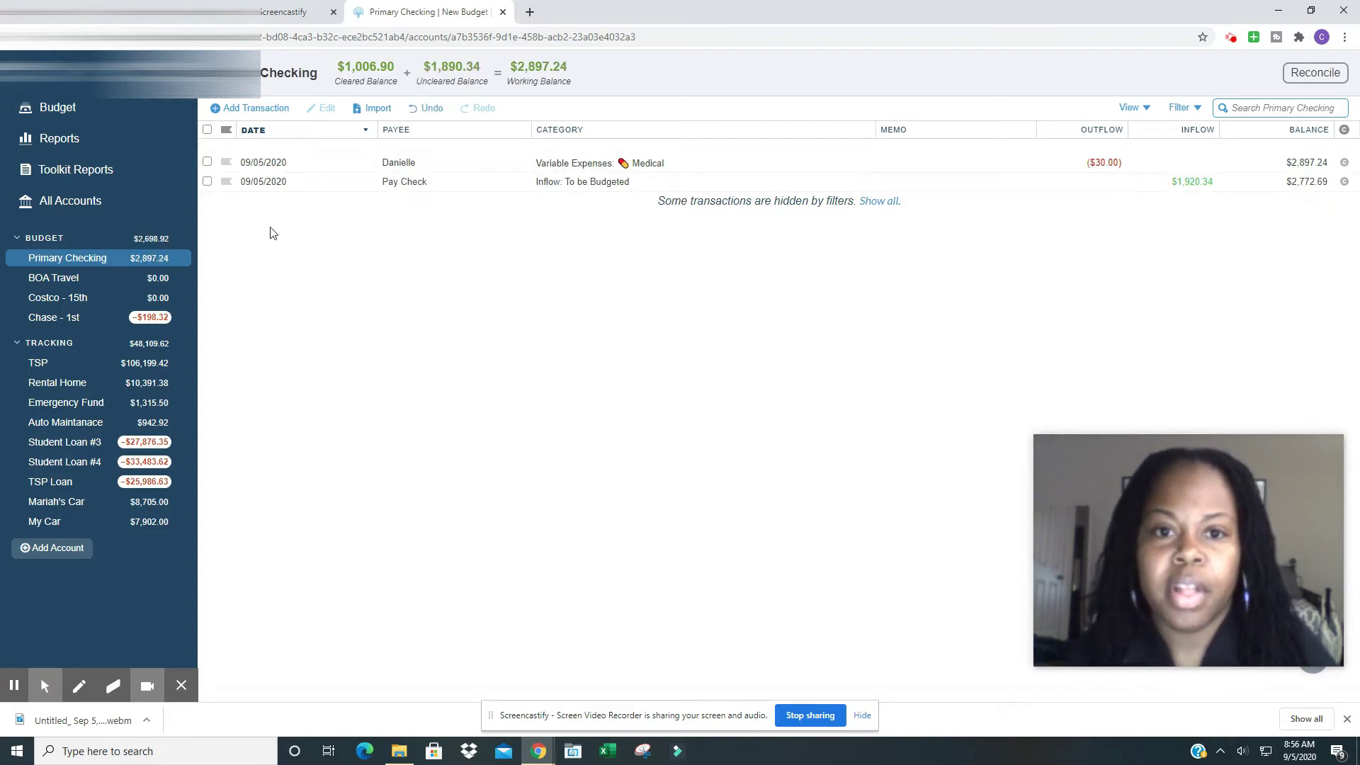
Budget $192.03 for Tithe / Charitable Giving in the September 2020 budget
left_click(59, 106)
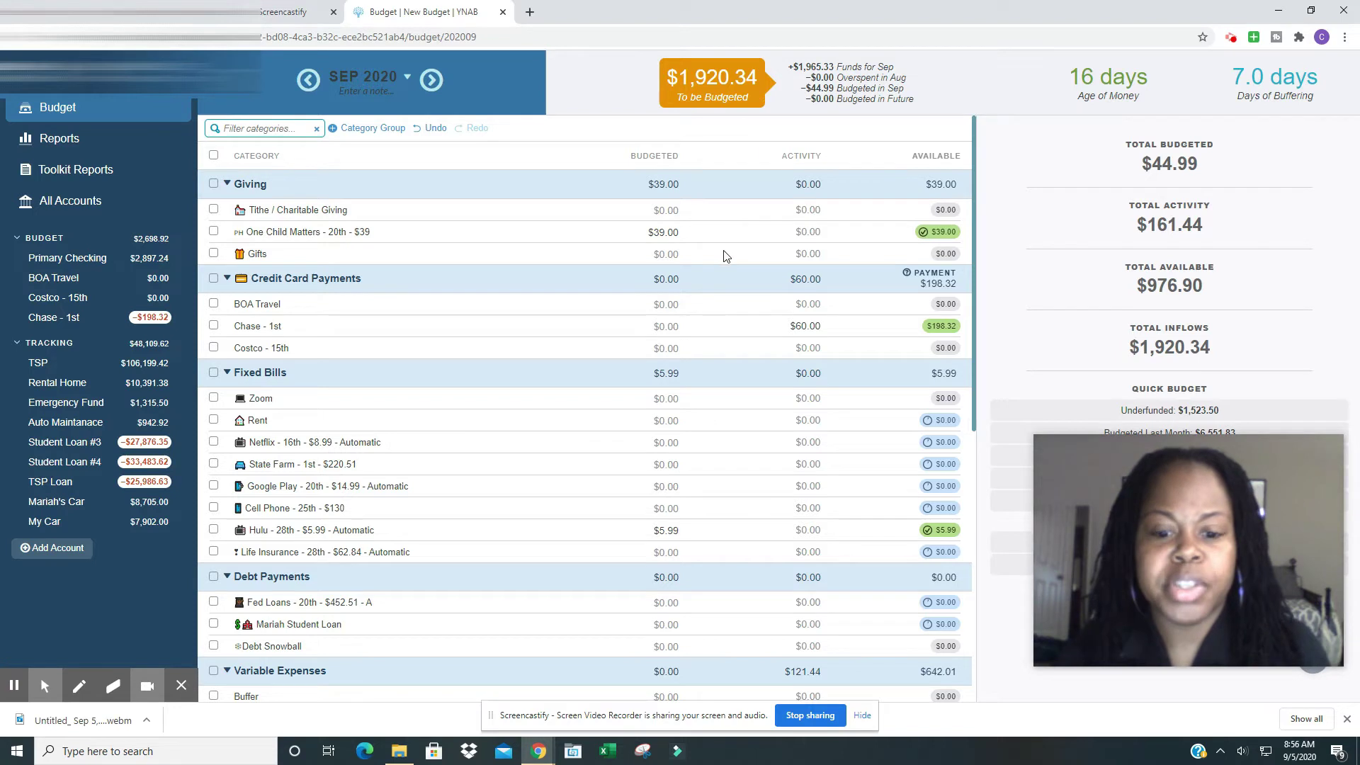
left_click(666, 210)
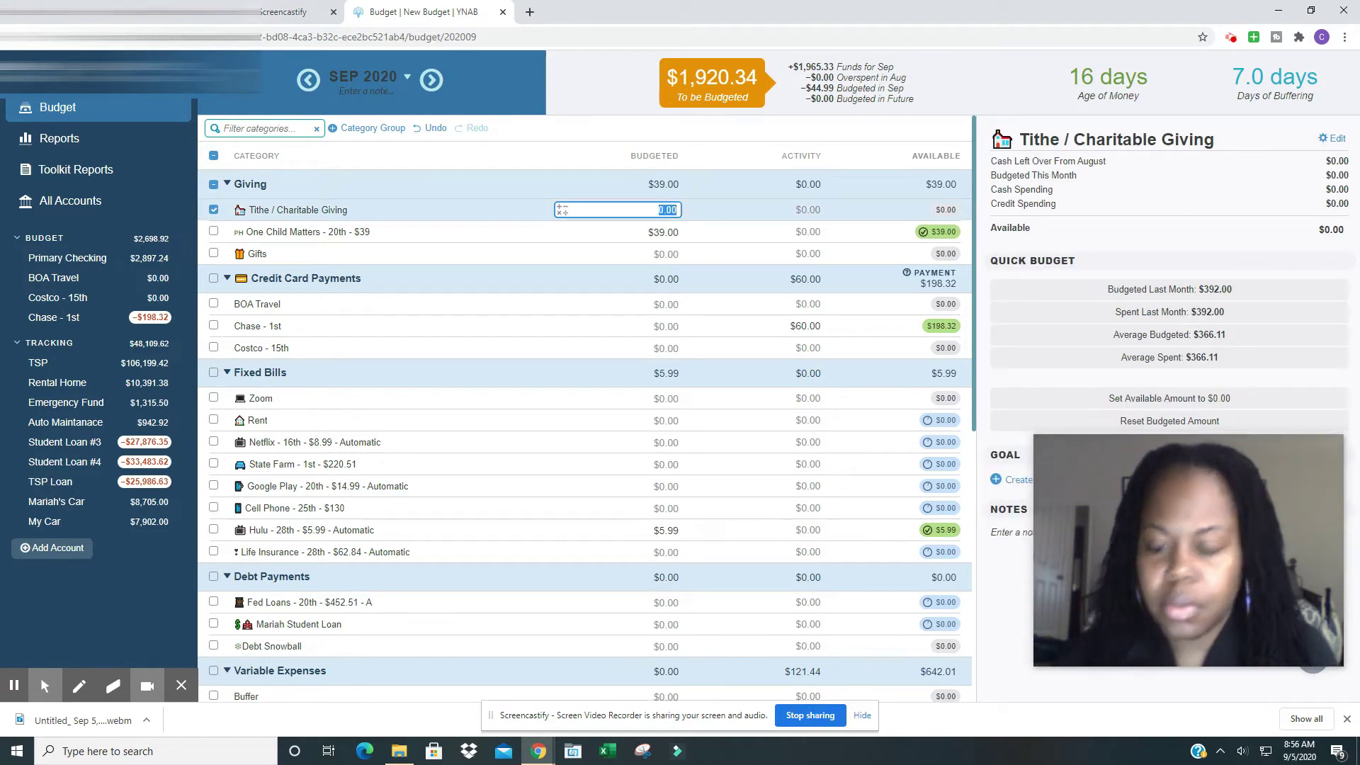
type("19")
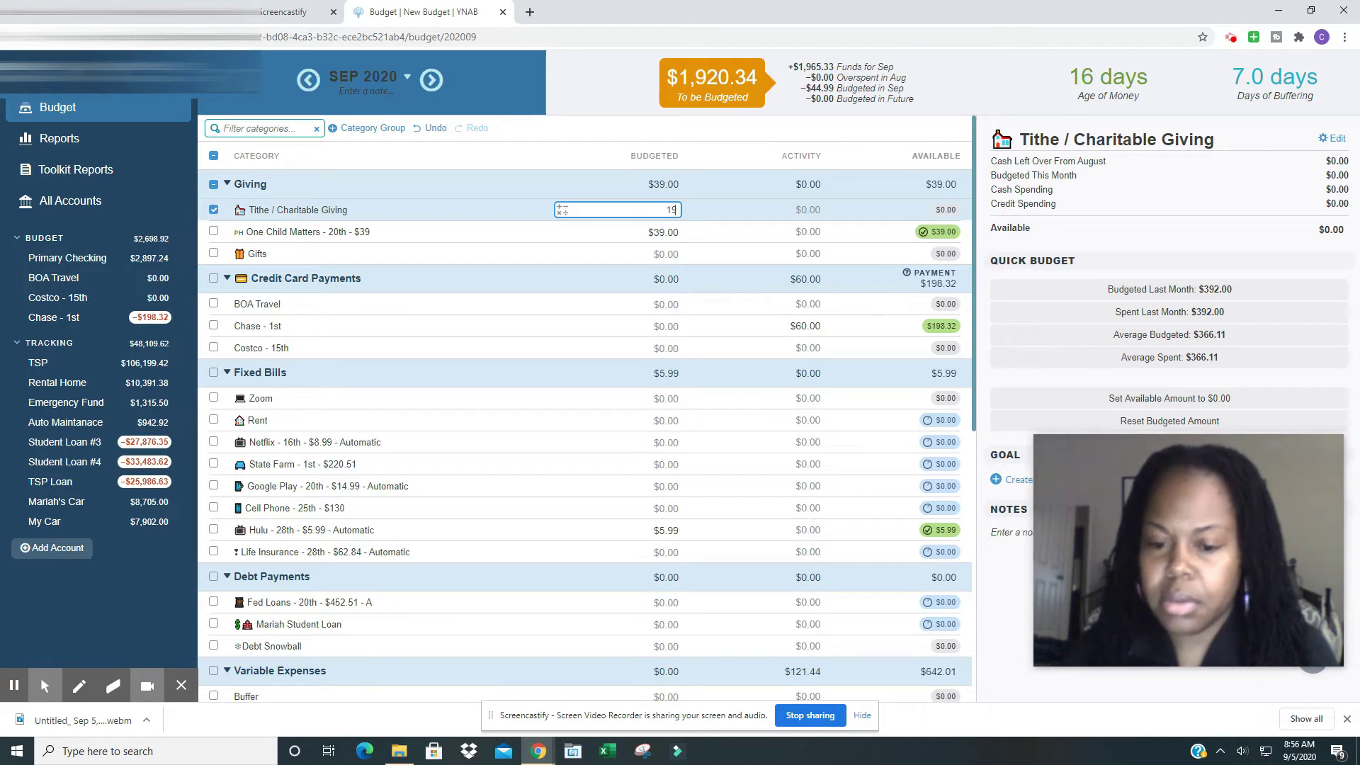
type("2.03")
key("Return")
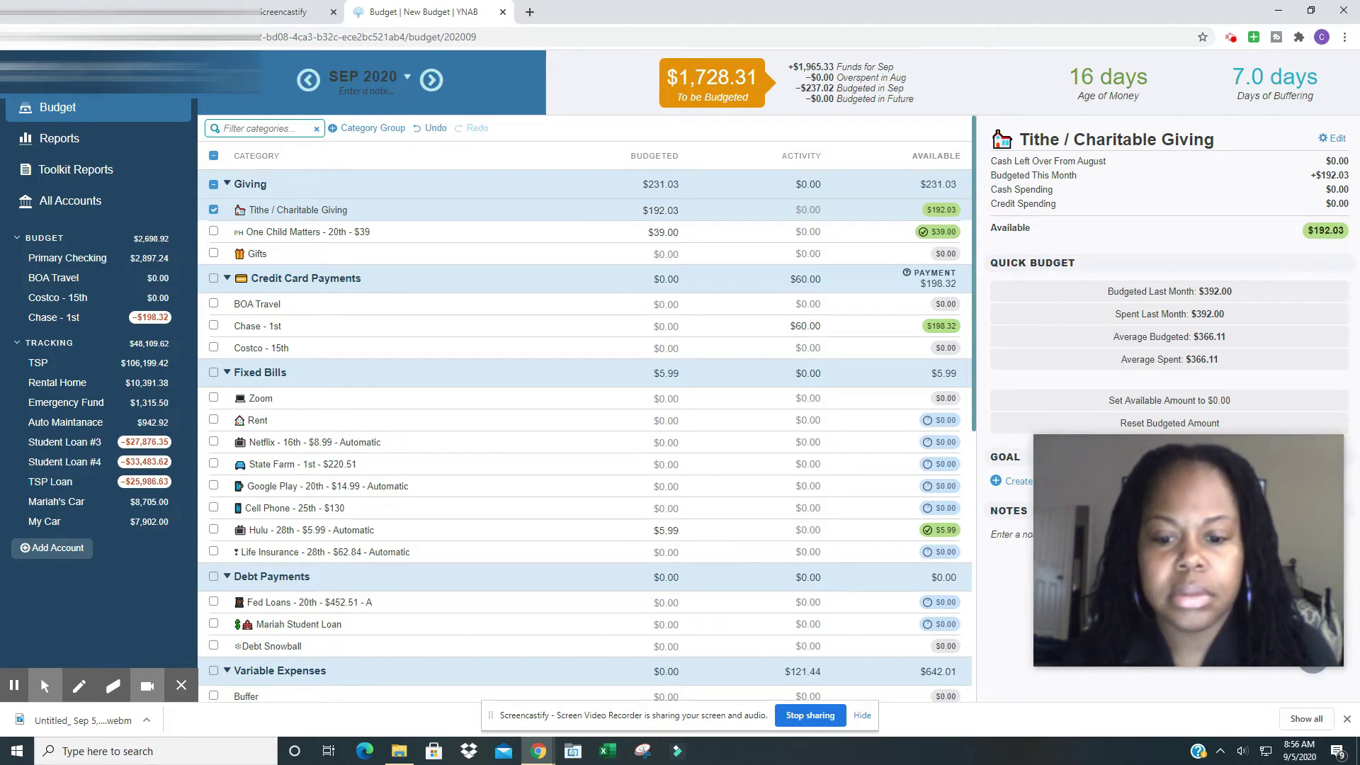
Budget $39 for One Child Matters in October 2020 and return to the September 2020 budget
left_click(664, 234)
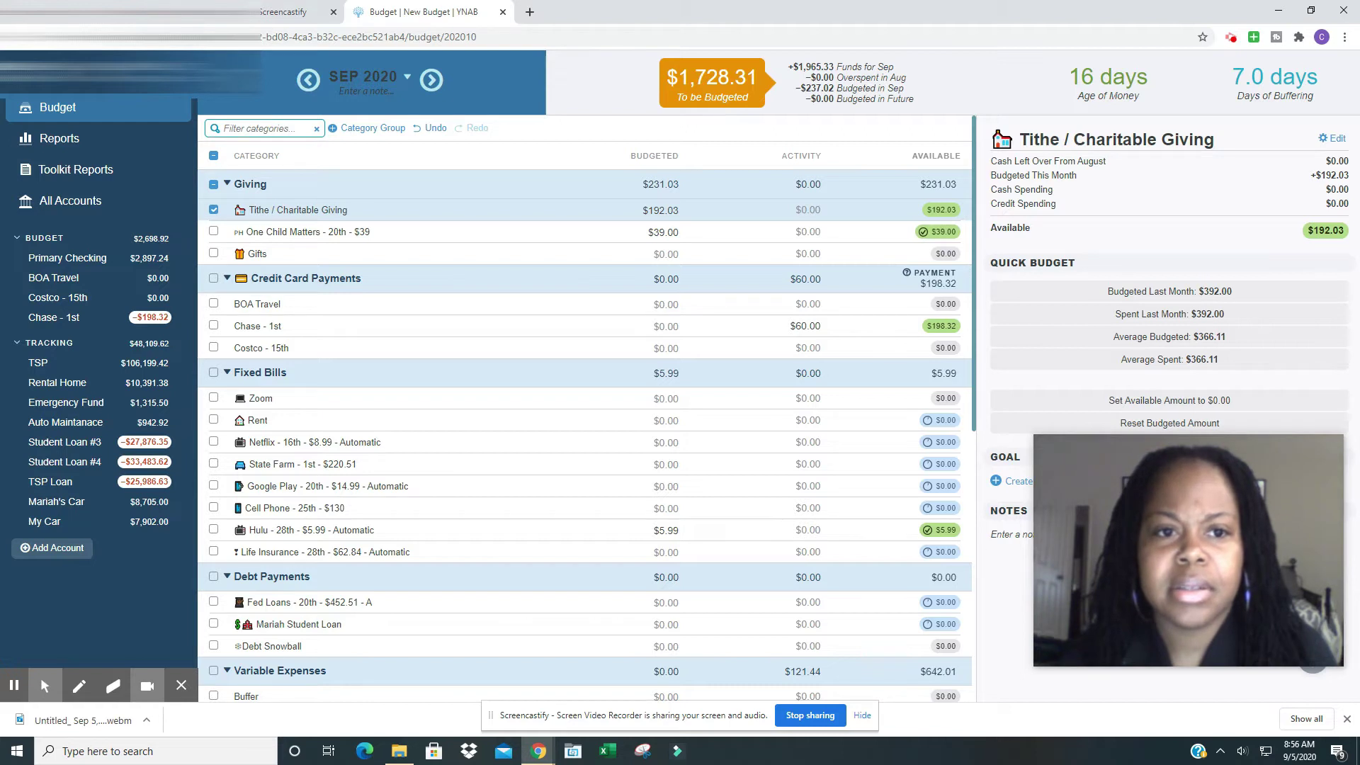
left_click(431, 79)
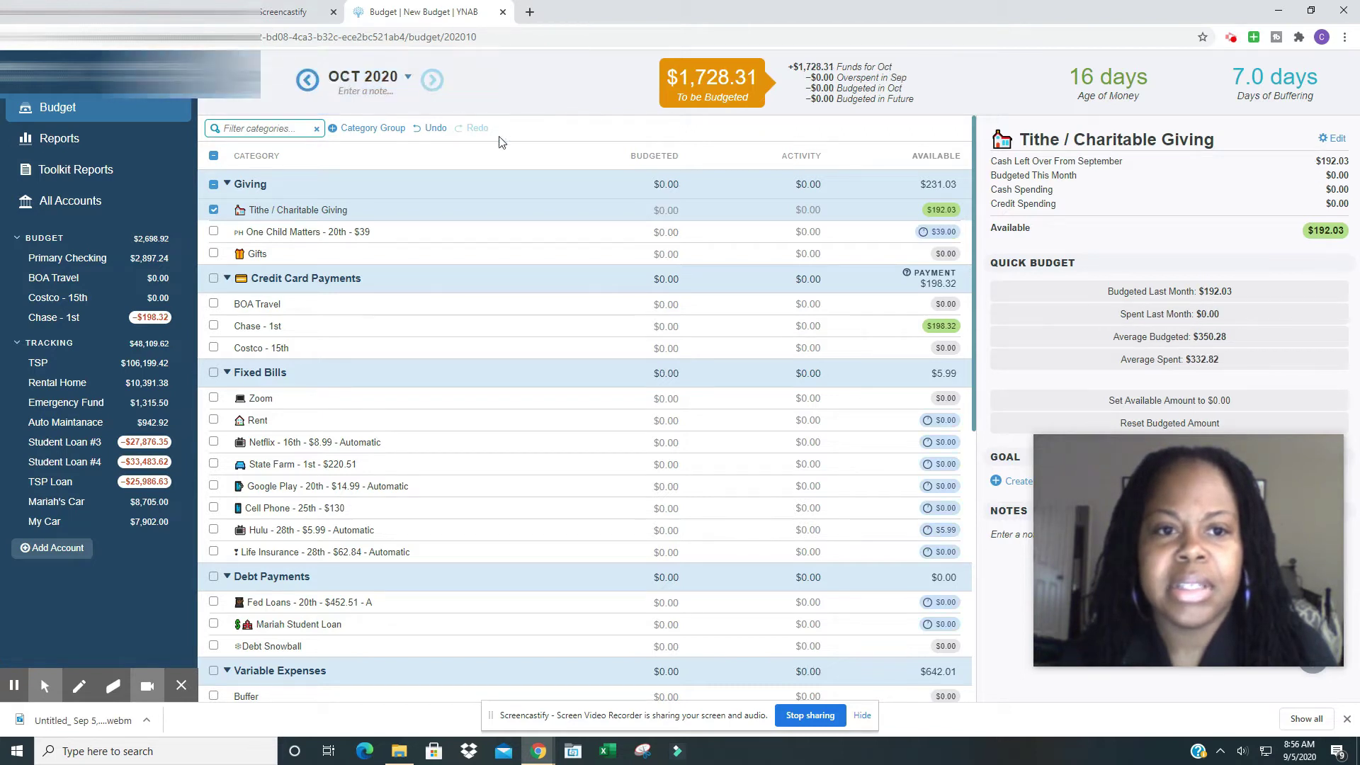
left_click(673, 233)
type("39")
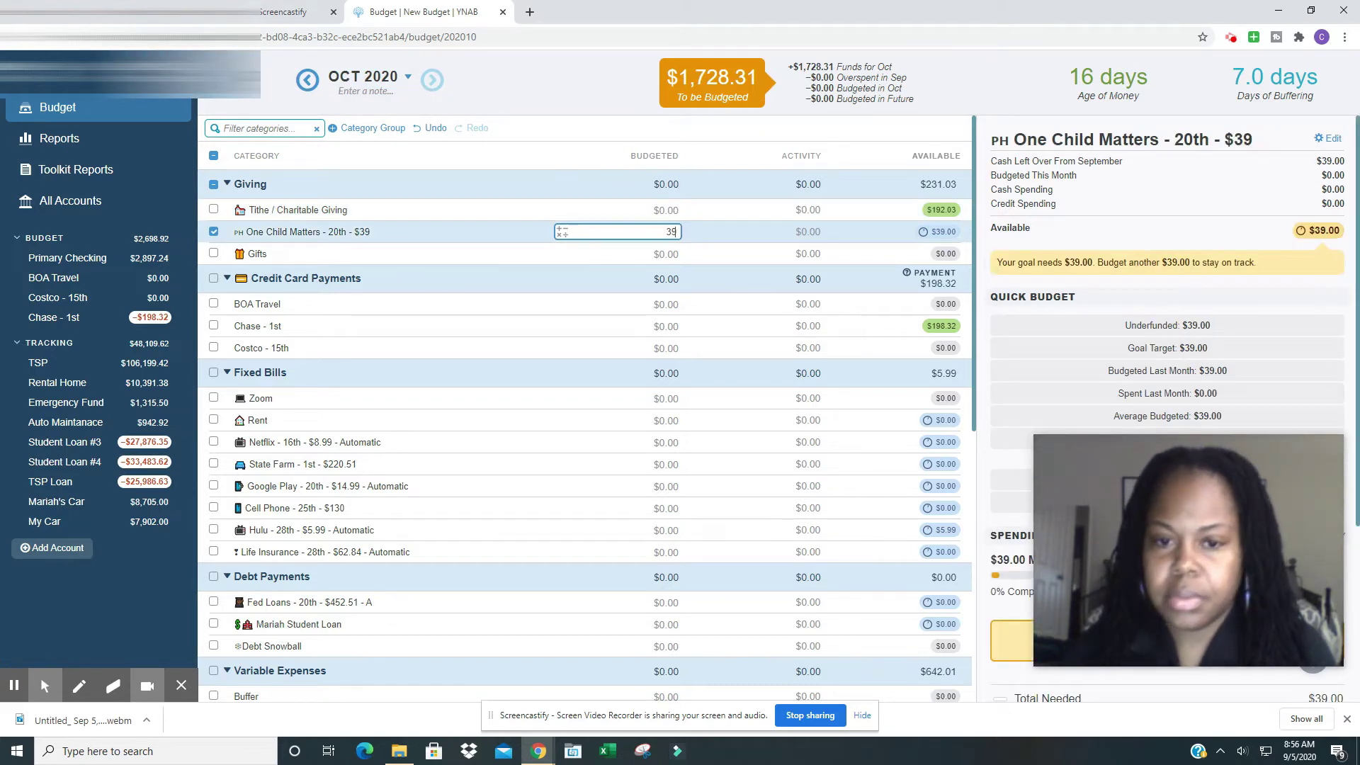
key("Return")
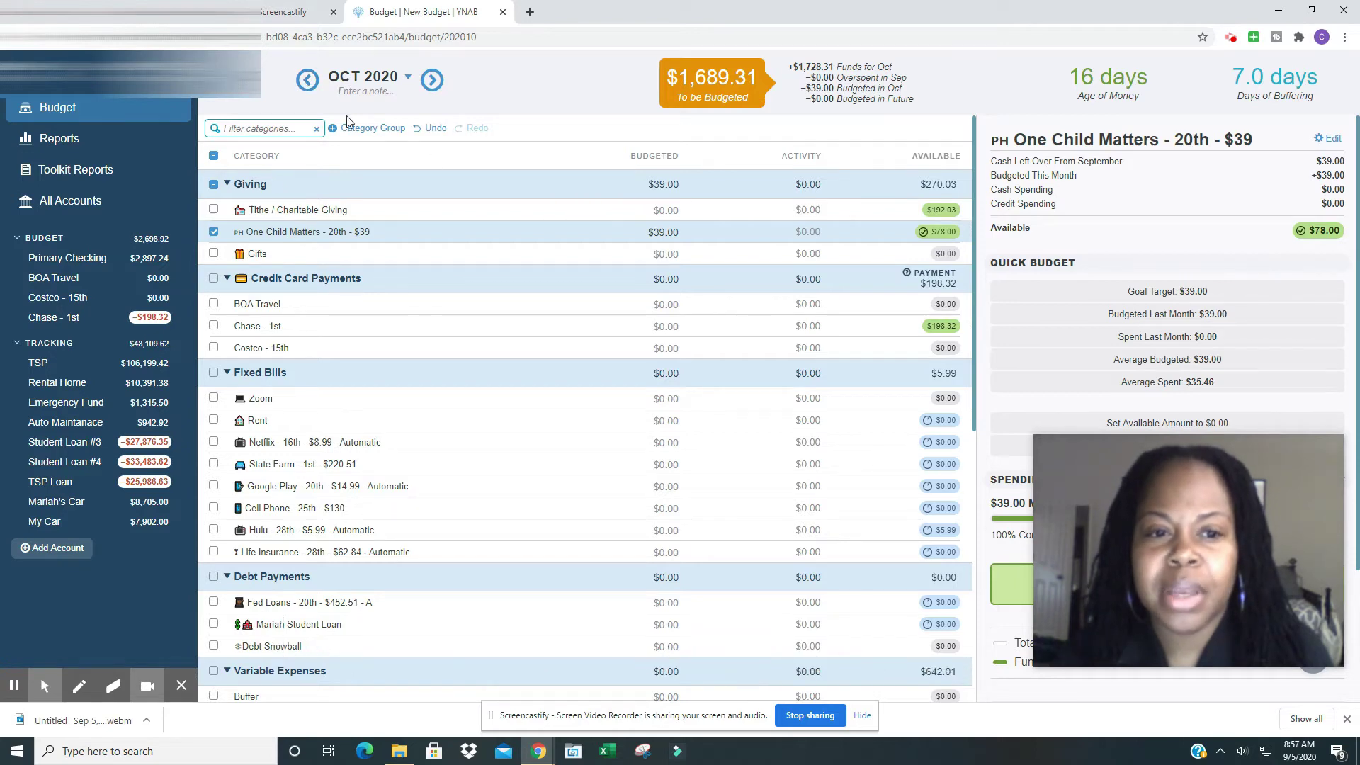
left_click(308, 81)
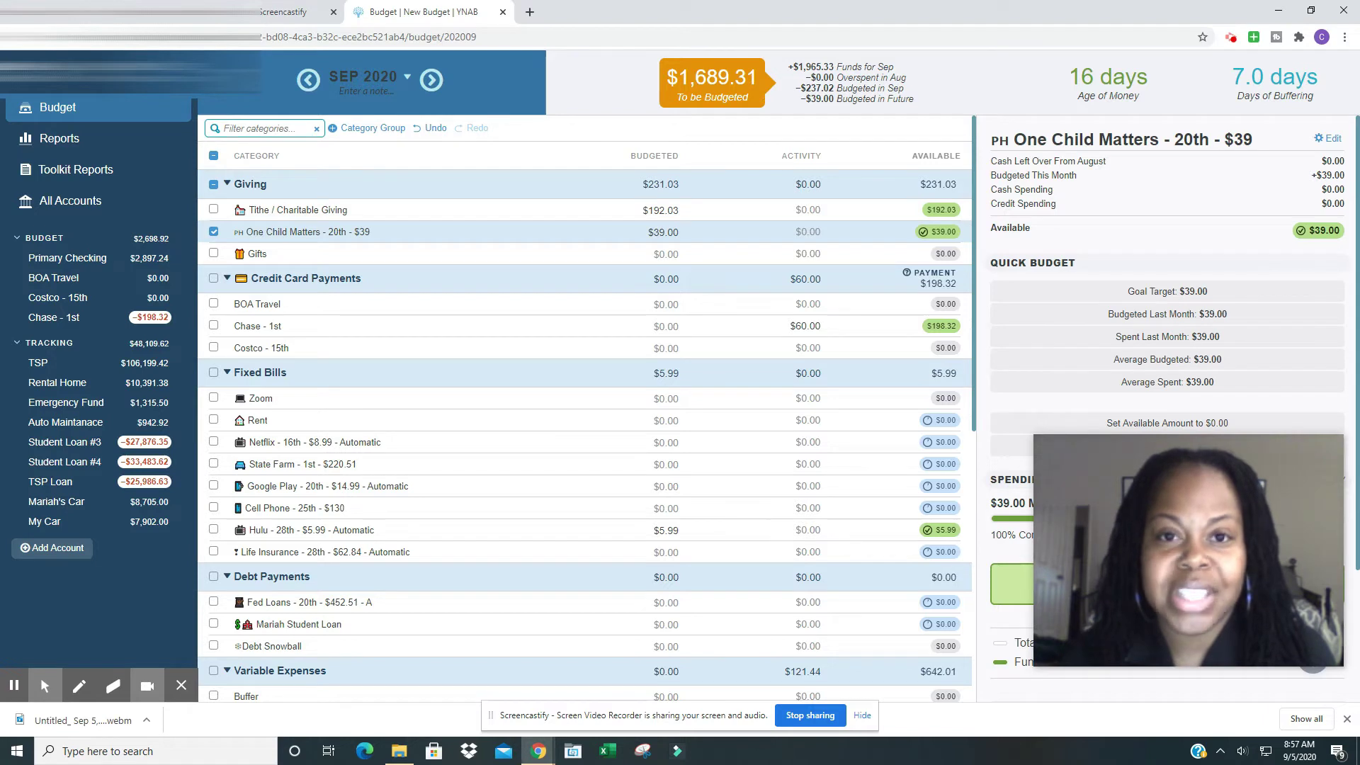
Budget $14.99 for the Google Play category under Fixed Bills in September 2020
scroll(585, 421, "down", 1)
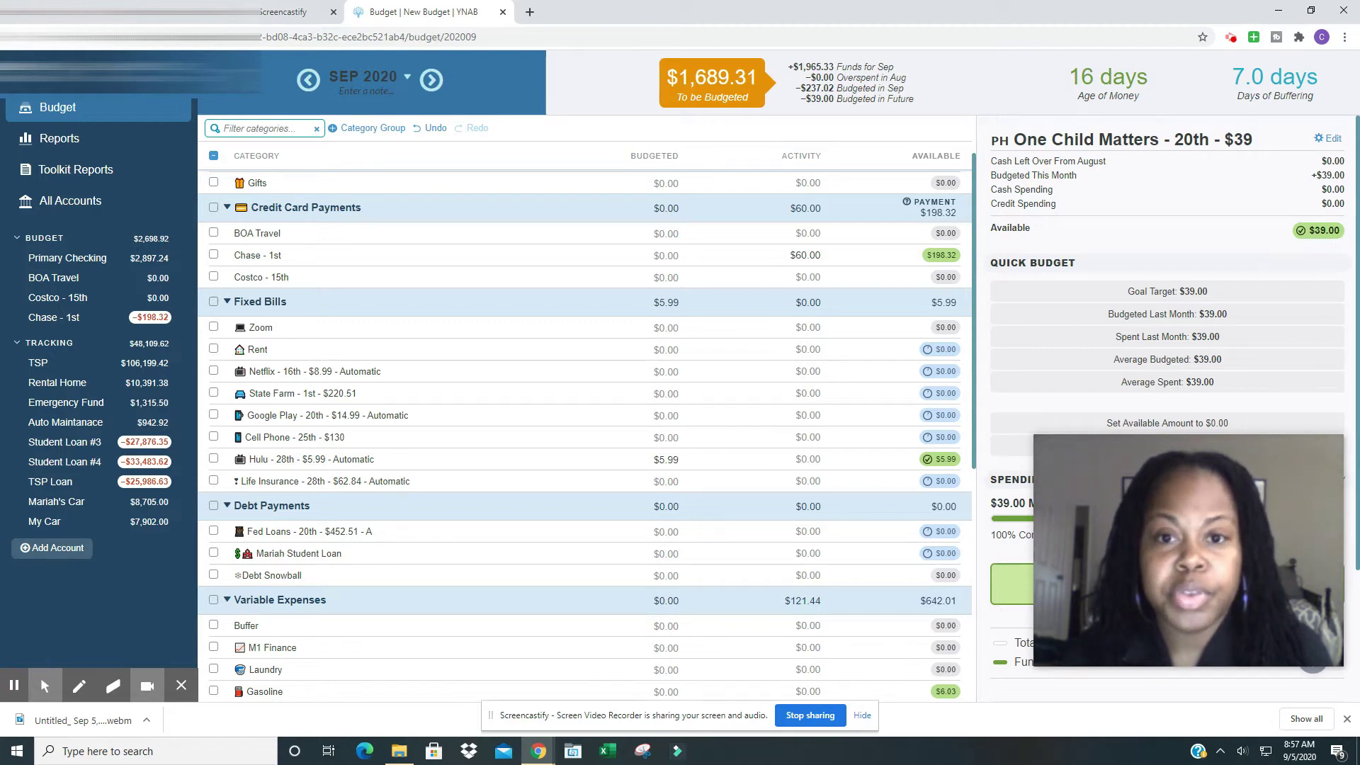
left_click(641, 415)
type("14.99")
key("Return")
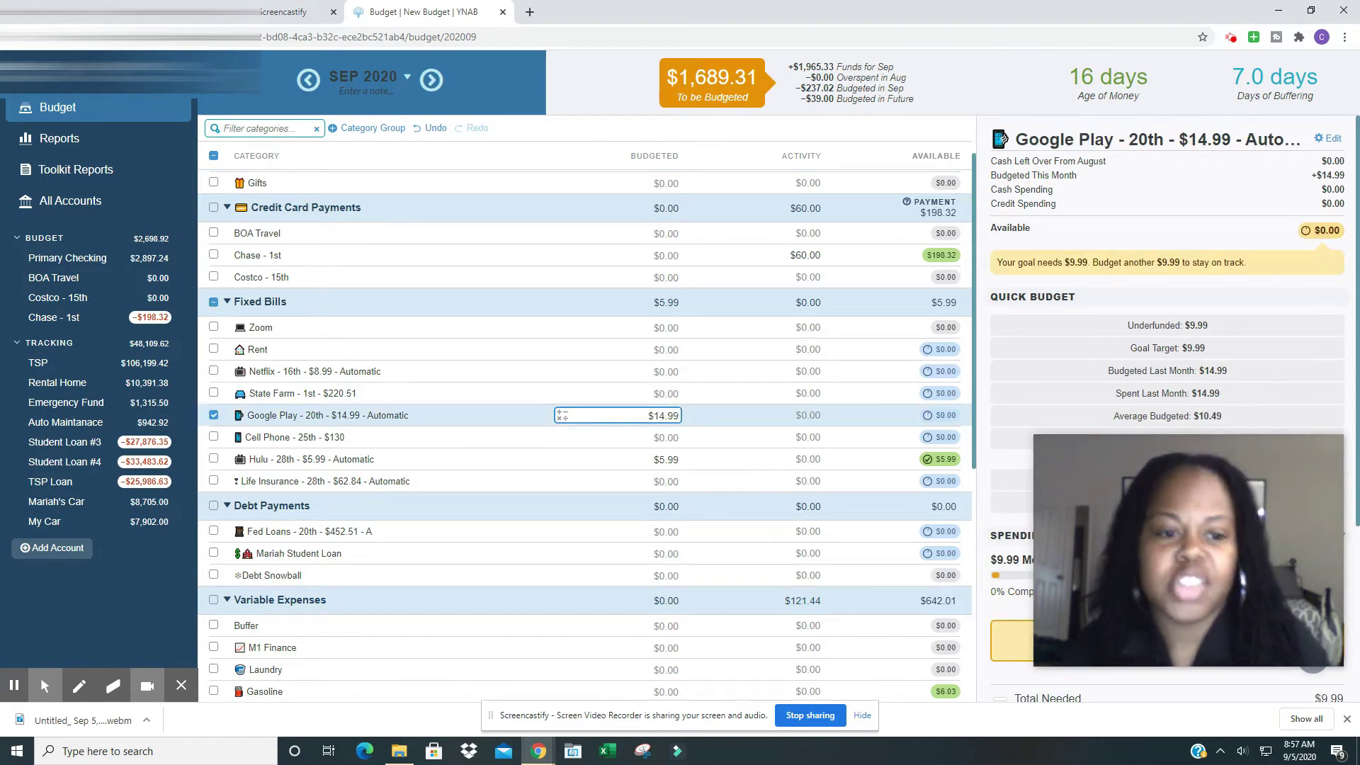
Rename the Google Play category to "Youtube Music - 20th - $14.99 - Automatic"
left_click(348, 420)
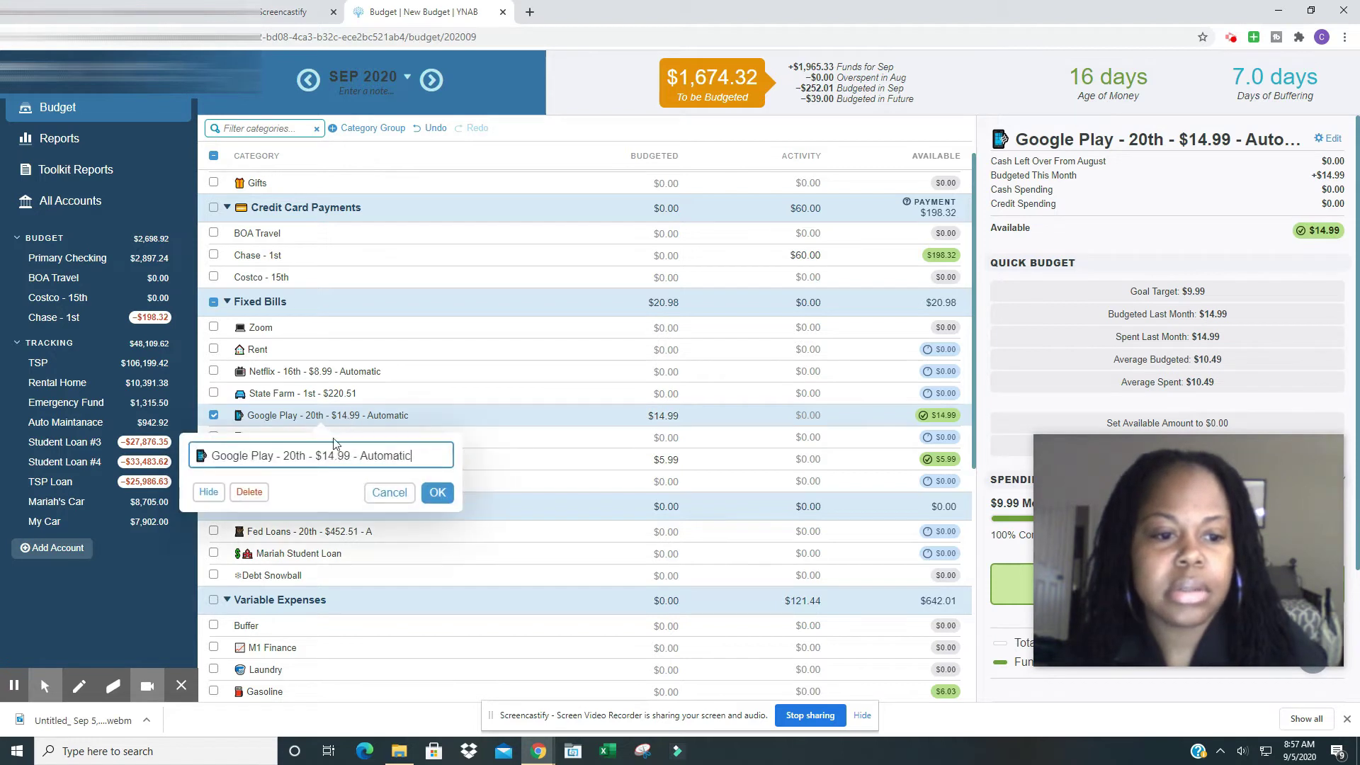
type("Youtube Music")
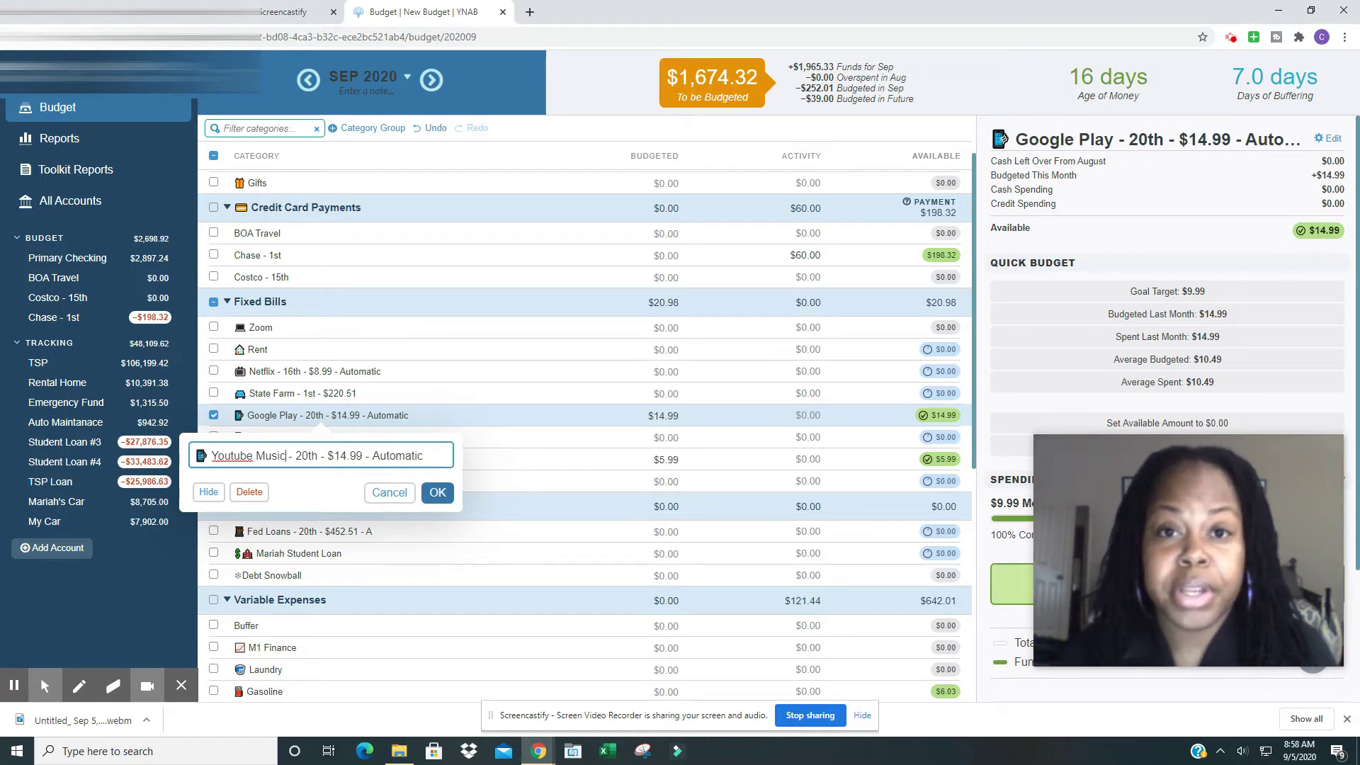
left_click(437, 492)
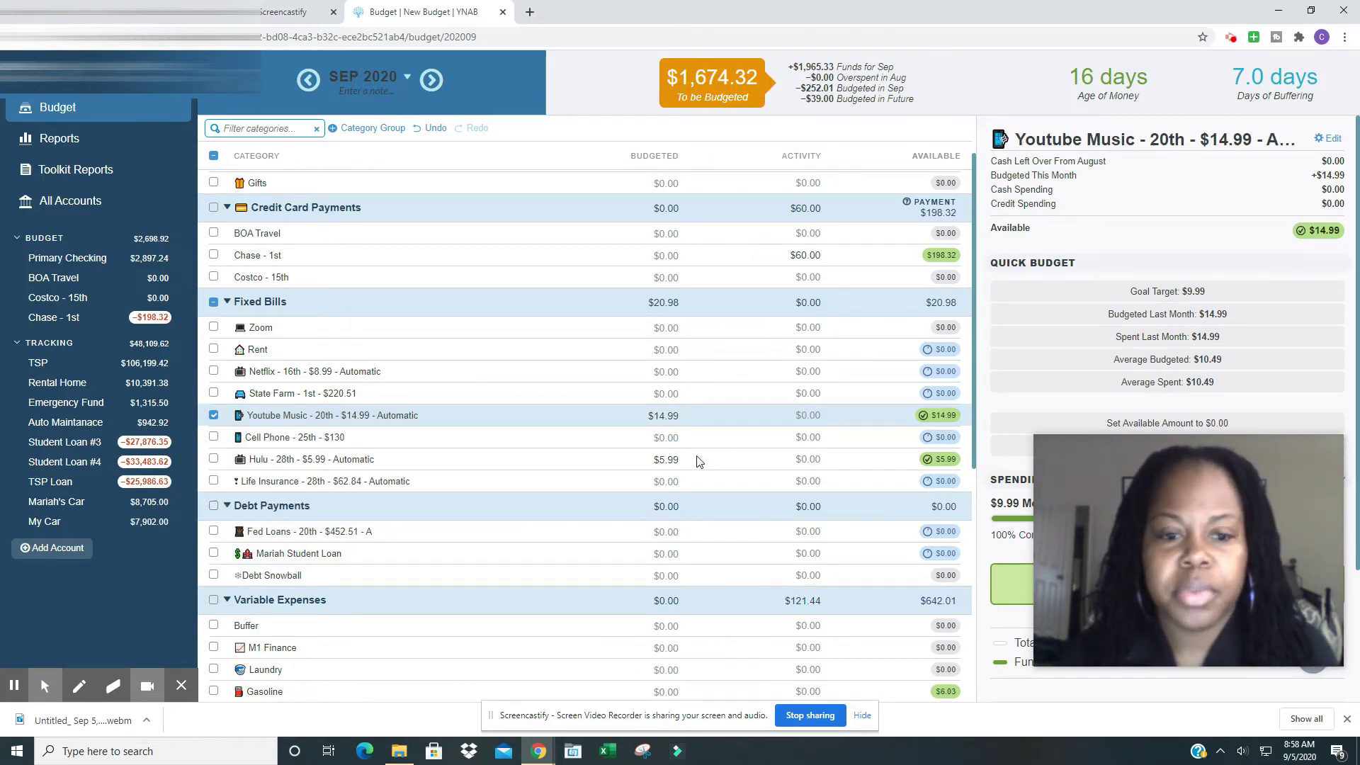
Budget $20 for the Misc. category under Quality of Life Goals
scroll(584, 425, "down", 1)
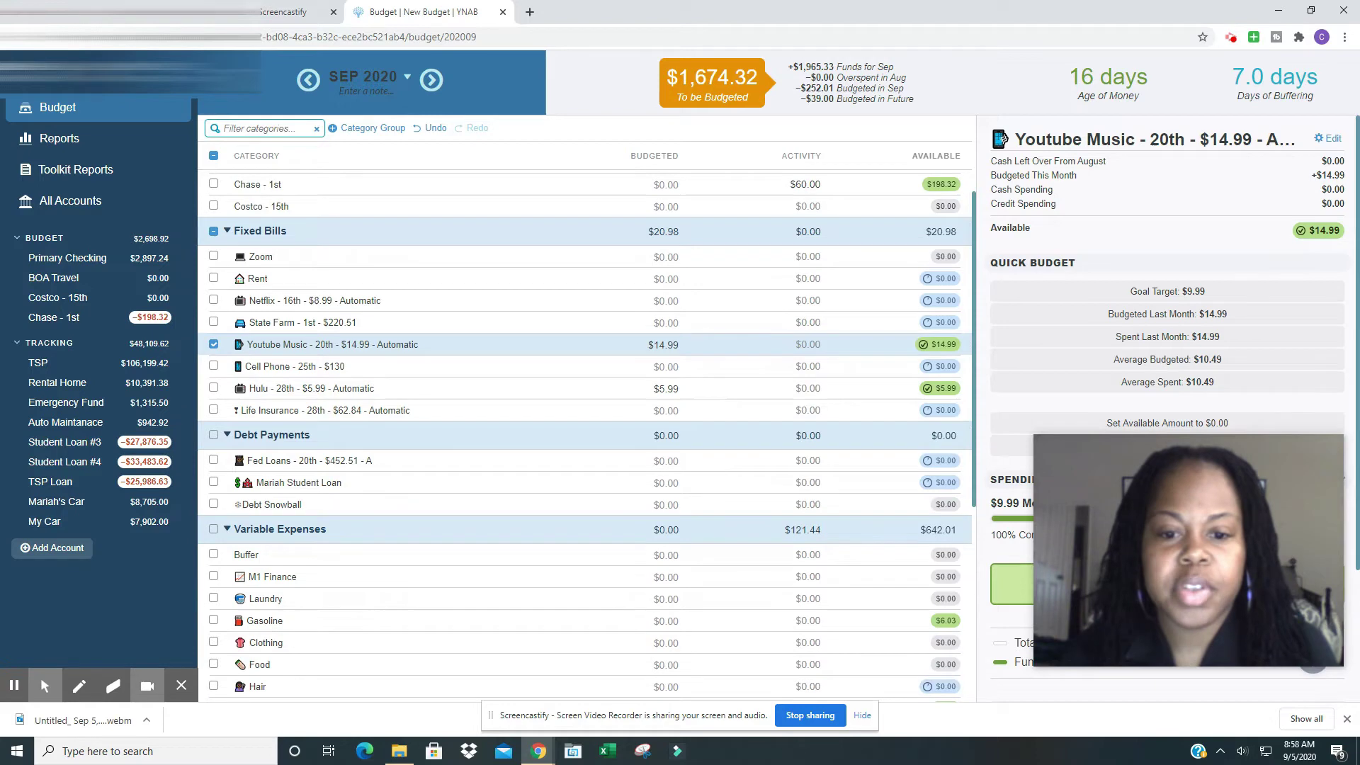
scroll(694, 457, "down", 4)
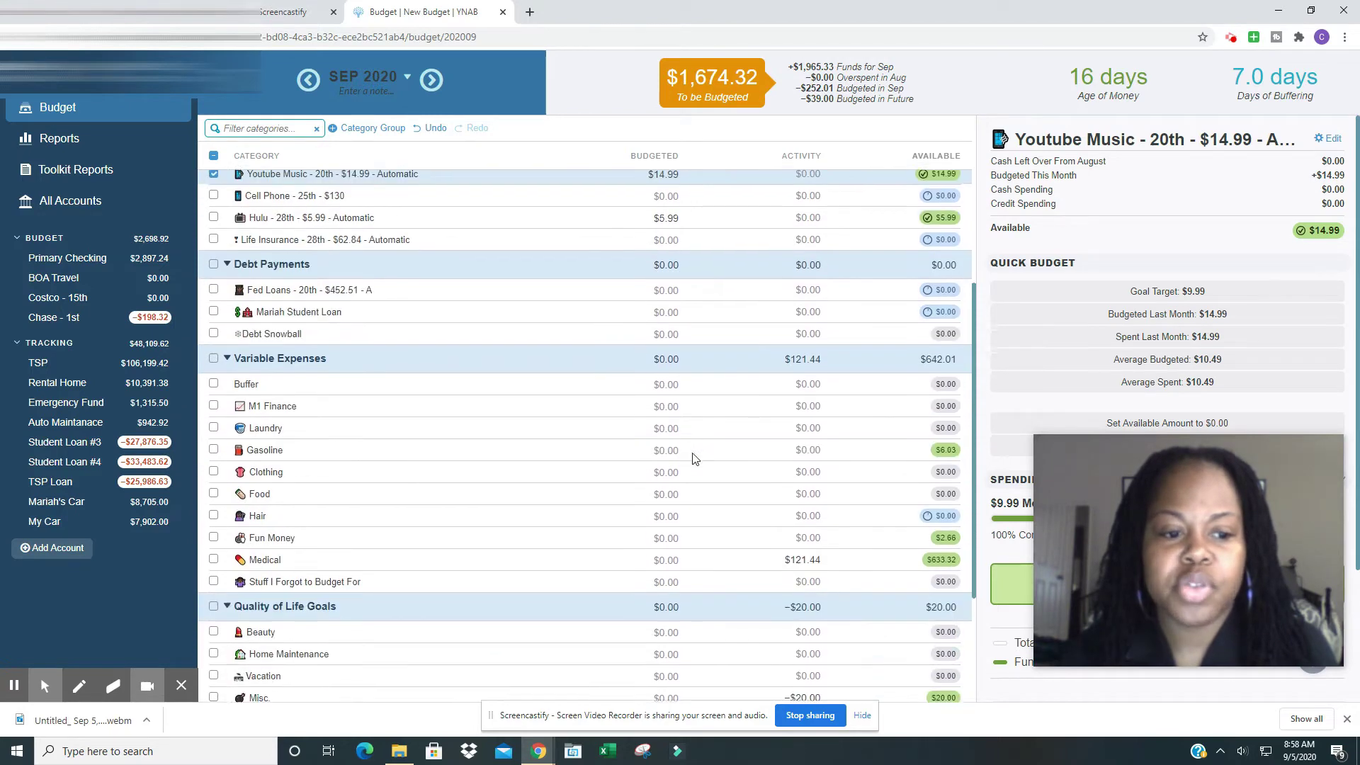
scroll(694, 456, "down", 1)
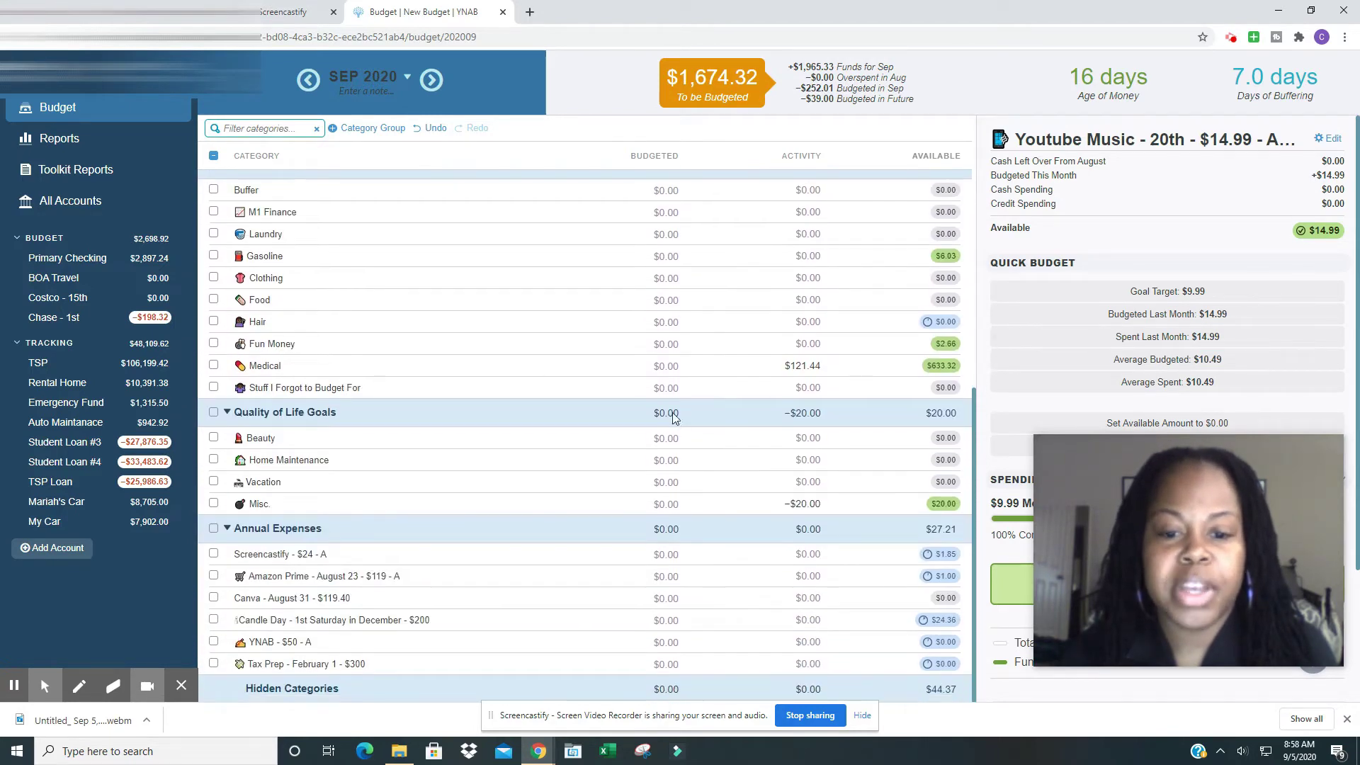
left_click(671, 504)
left_click(671, 504)
type("20")
key("Return")
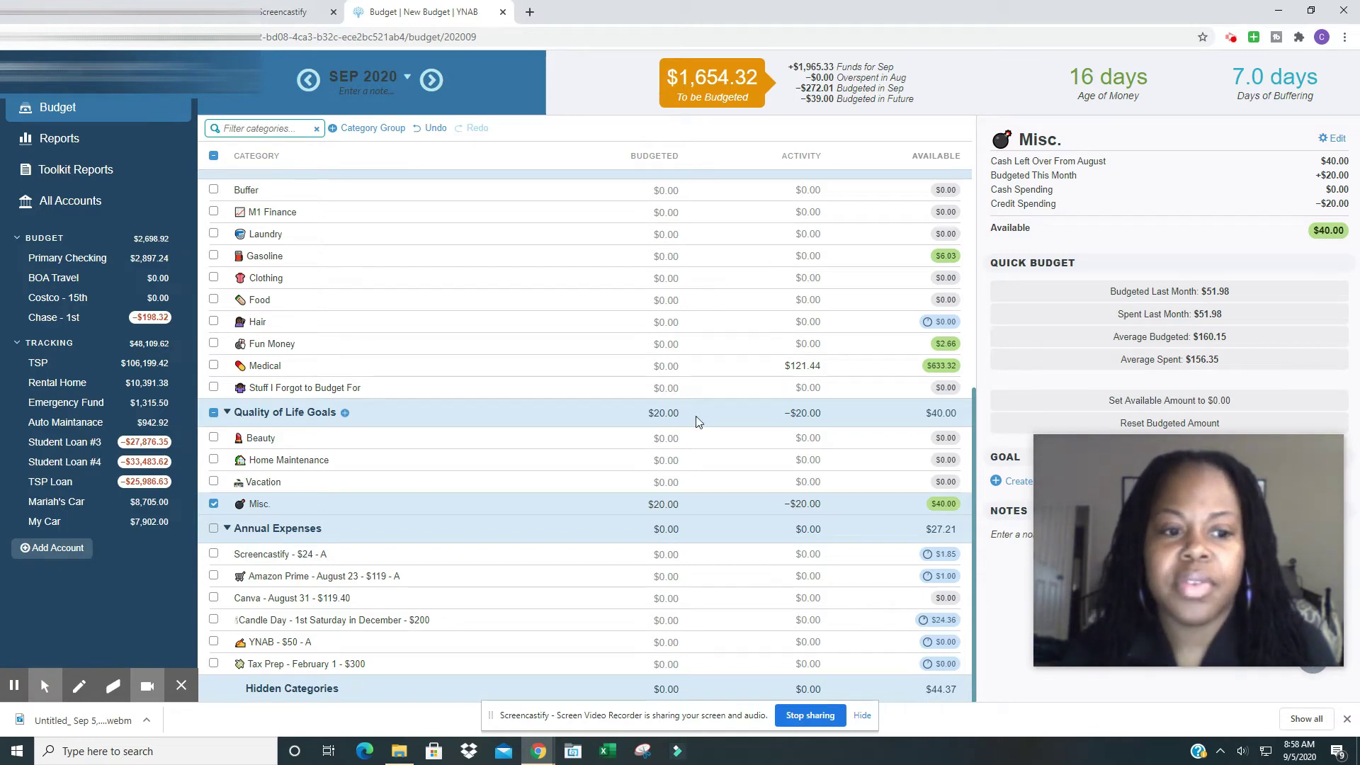
Budget $14.99 for Zoom under Fixed Bills and $75 for the student loan category between Fed Loans and Debt Snowball
scroll(587, 437, "up", 4)
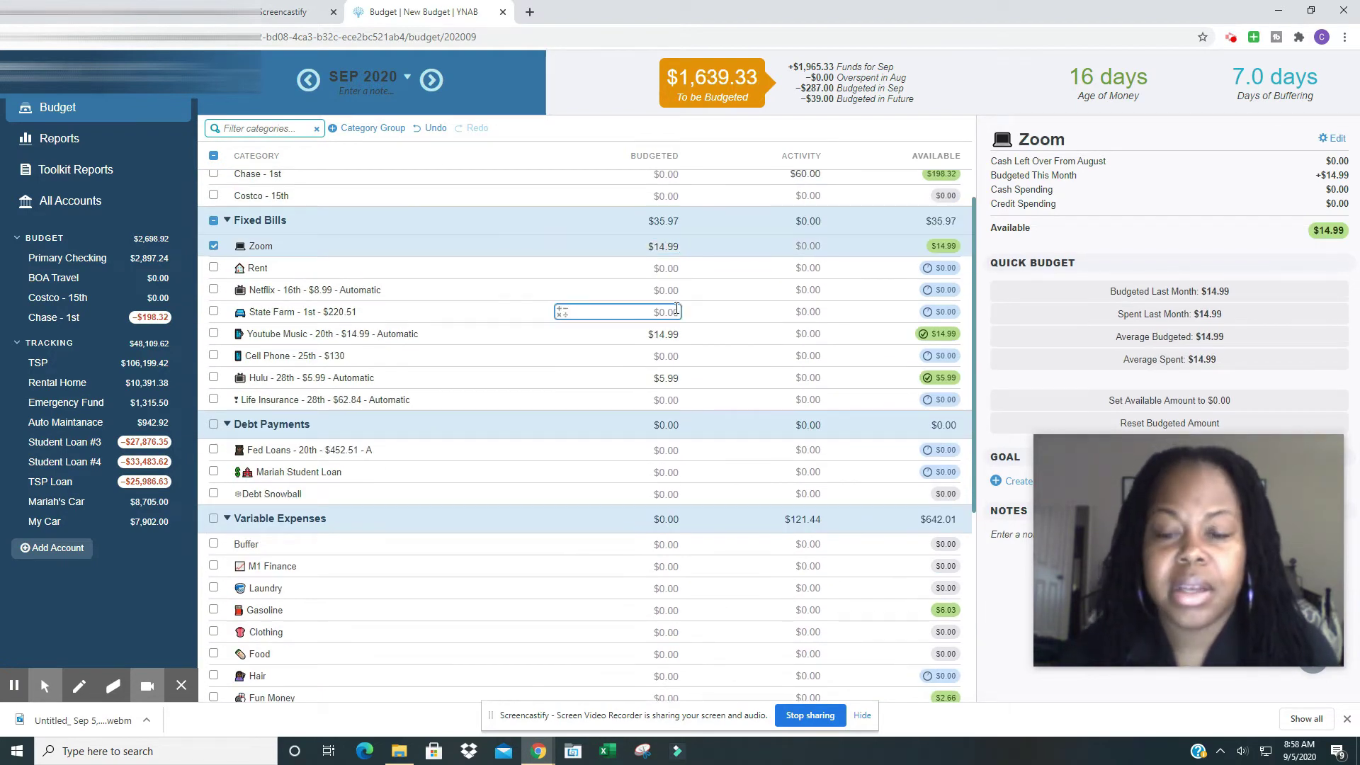
scroll(677, 324, "down", 1)
scroll(677, 324, "down", 2)
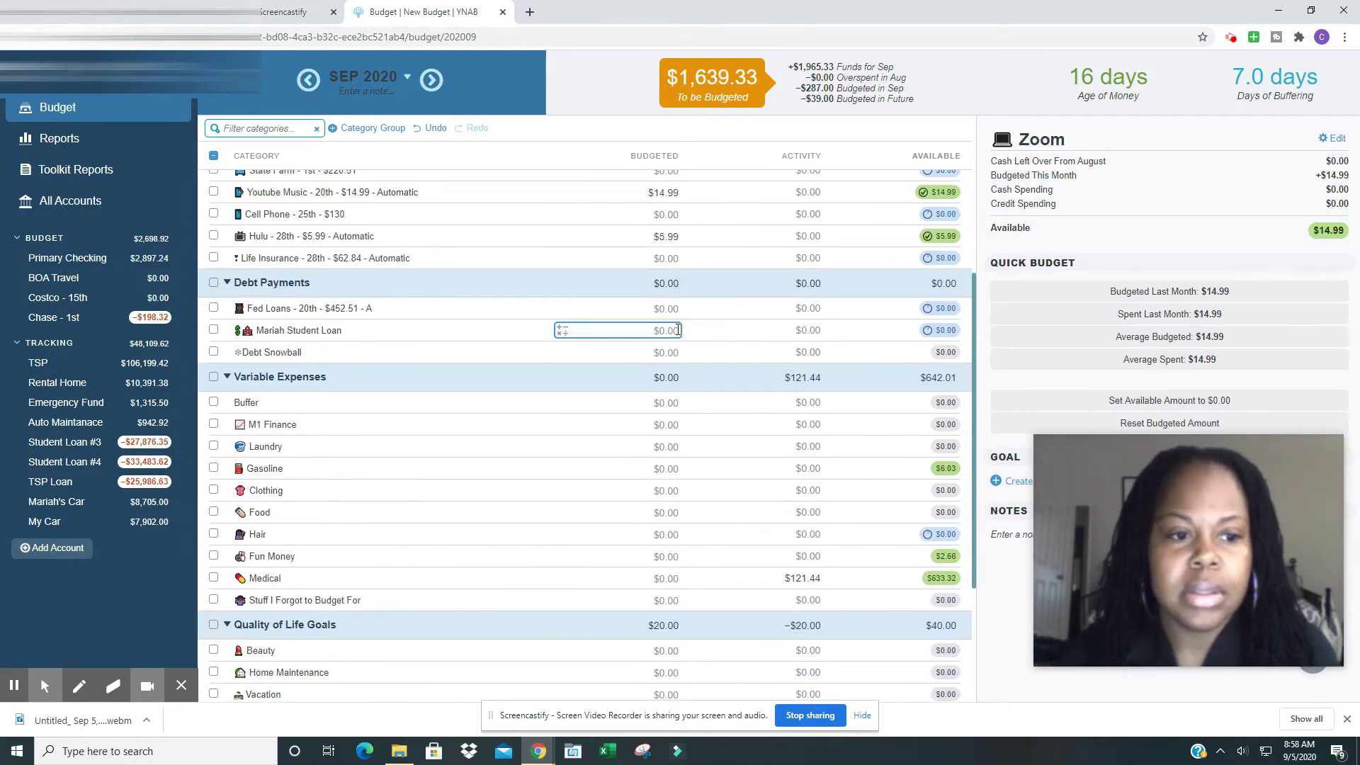
left_click(659, 329)
type("75")
key("Return")
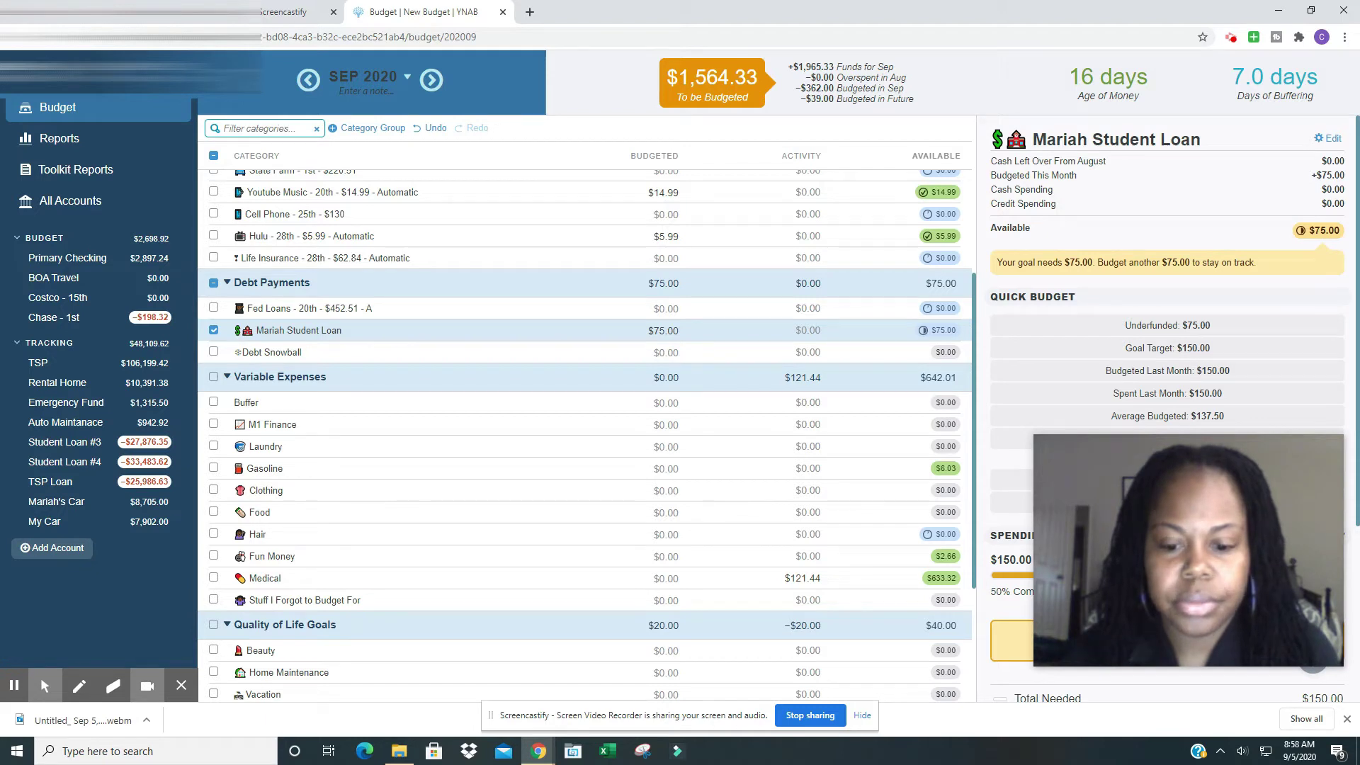
Budget $452.84 for the Fed Loans category under Debt Payments
left_click(672, 309)
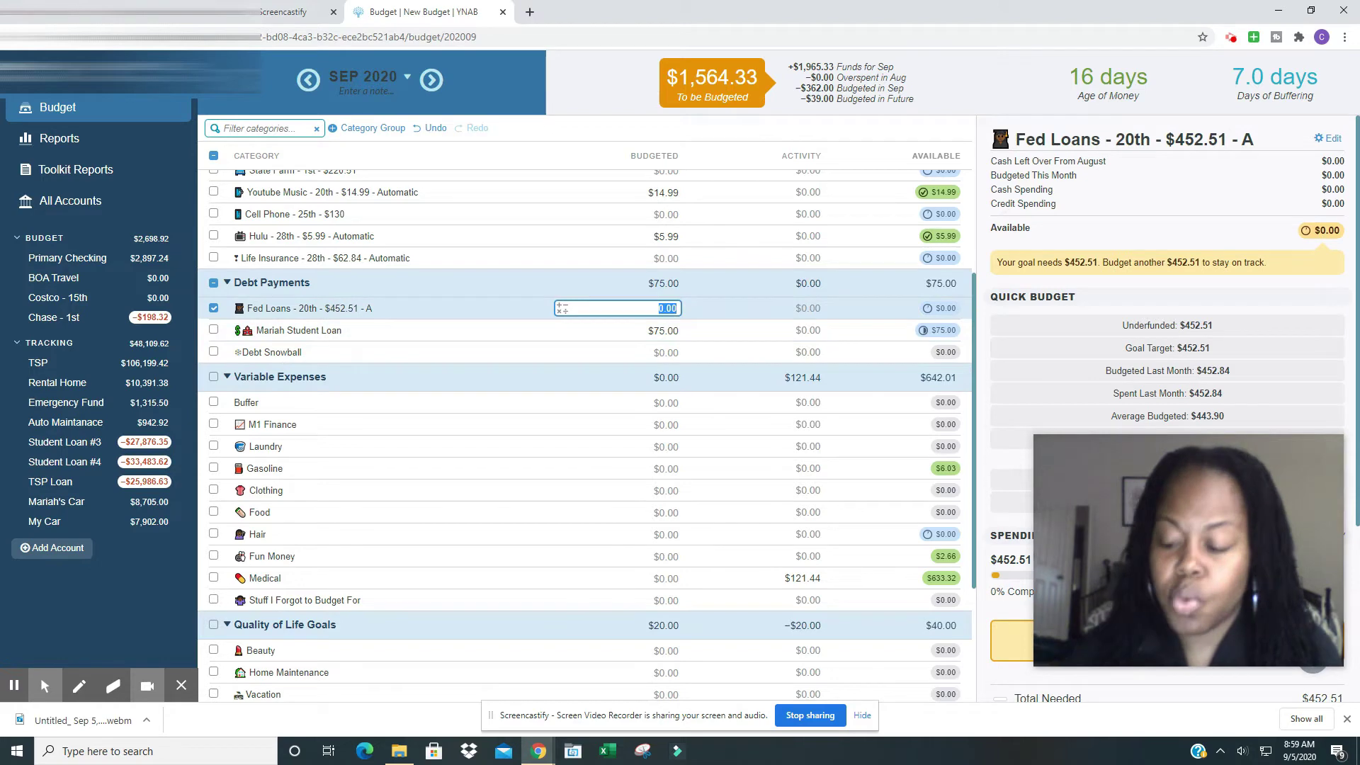
type("45")
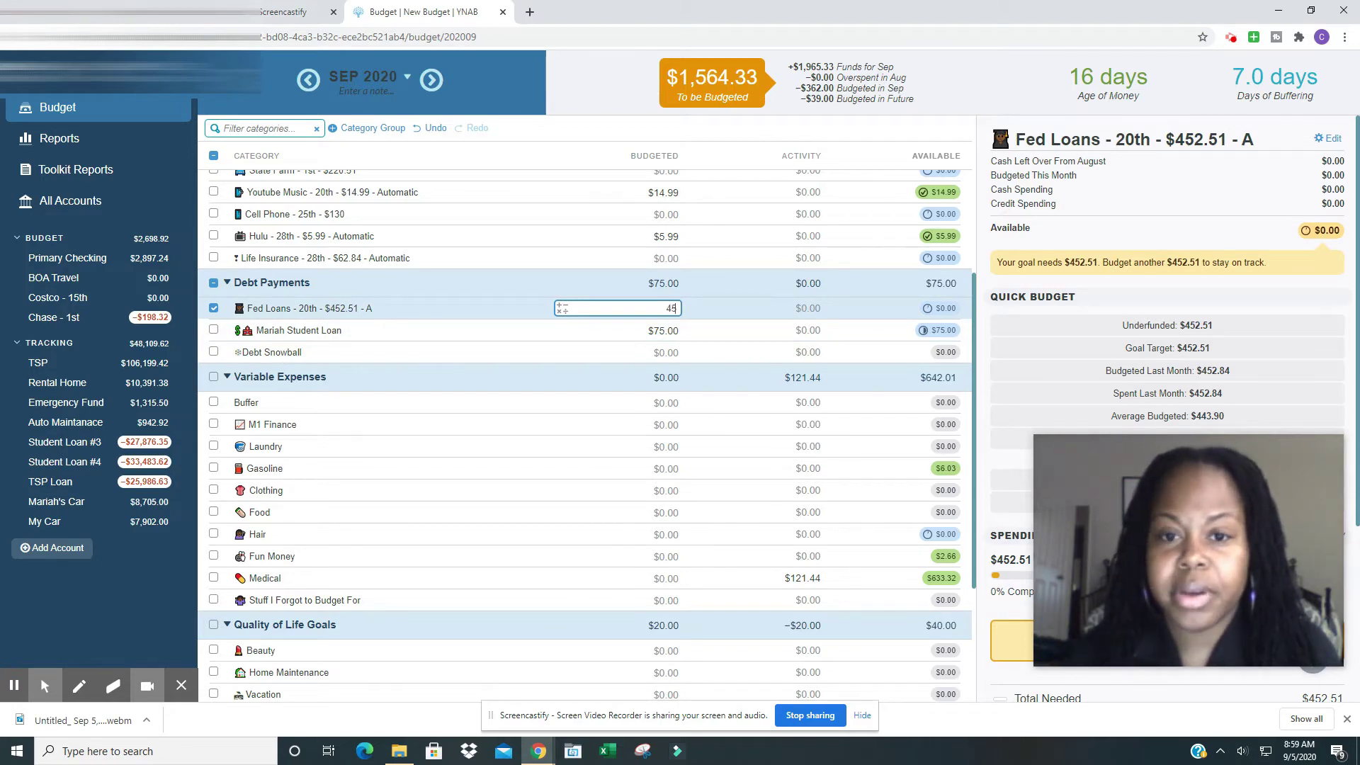
type("2.84")
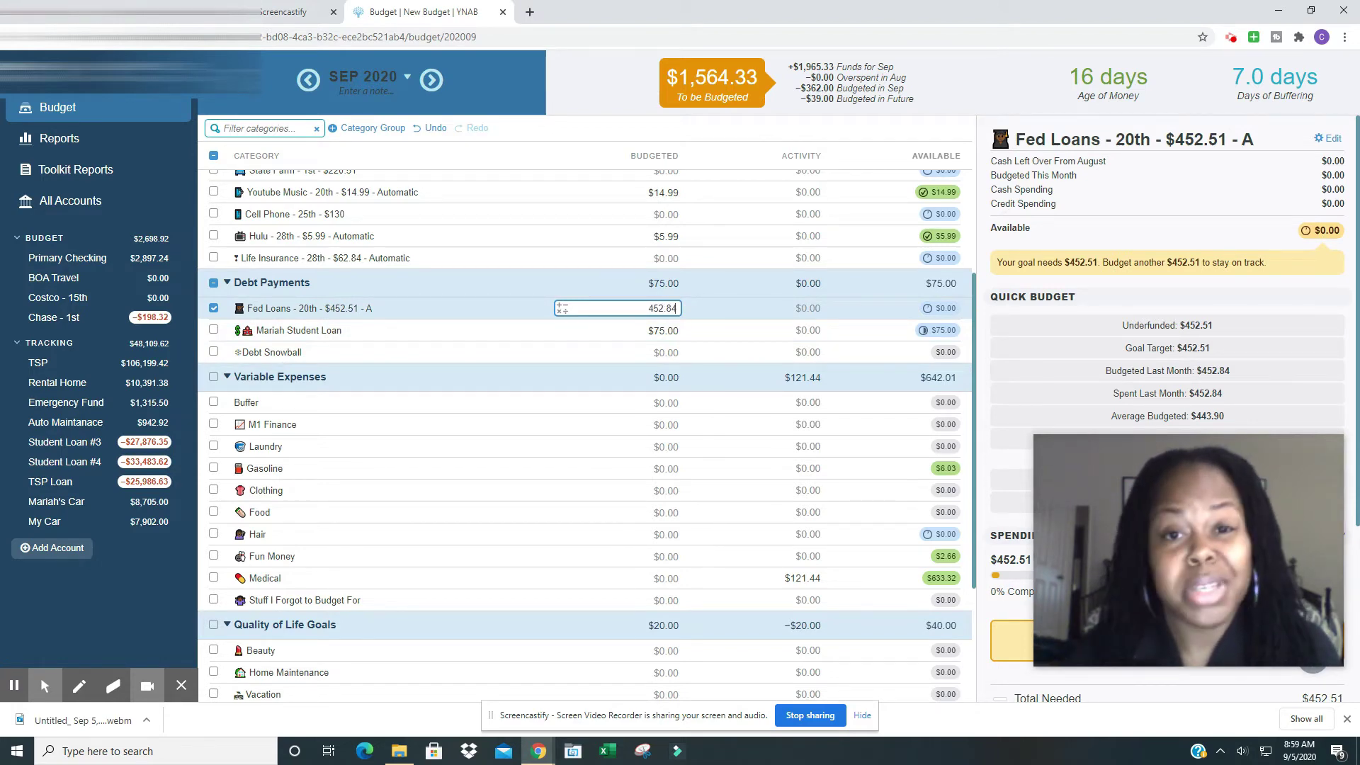
key("Return")
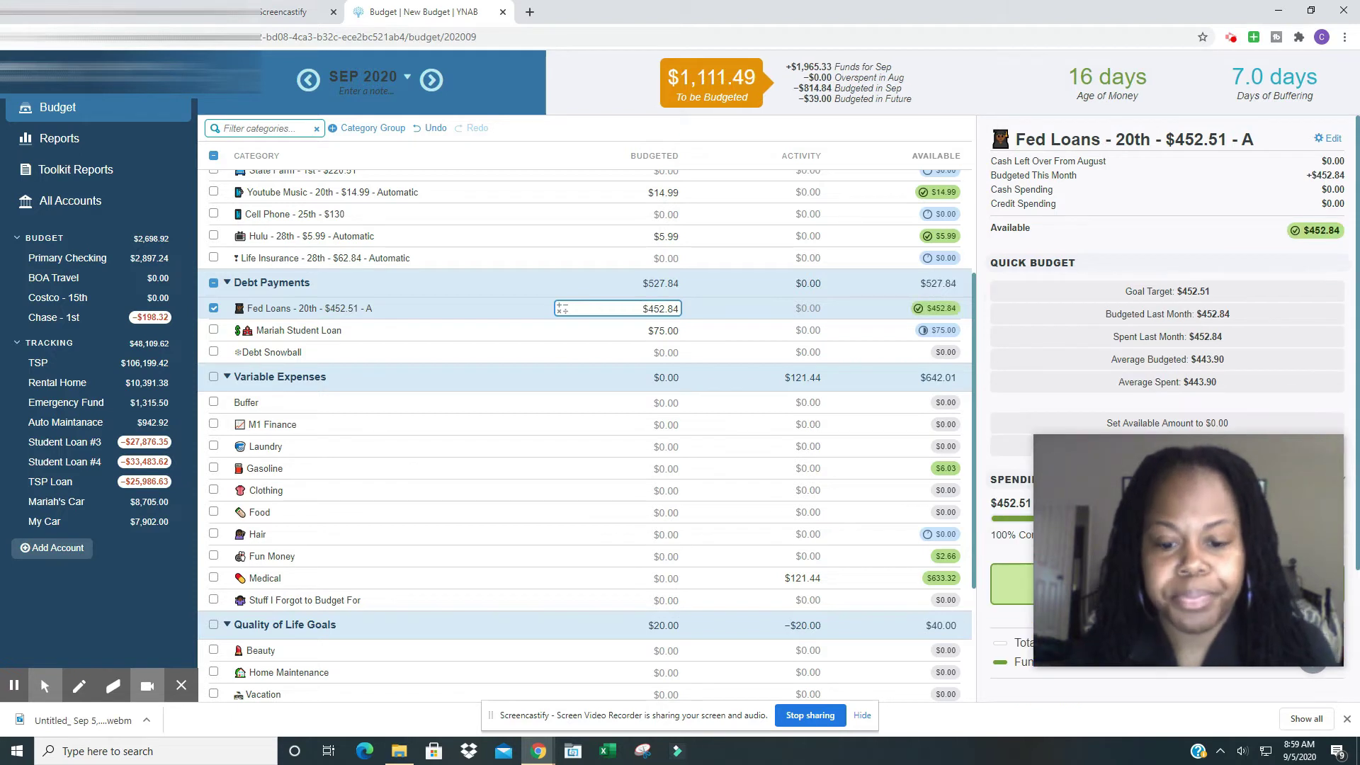
Budget $896.47 for the Debt Snowball category under Debt Payments
left_click(661, 352)
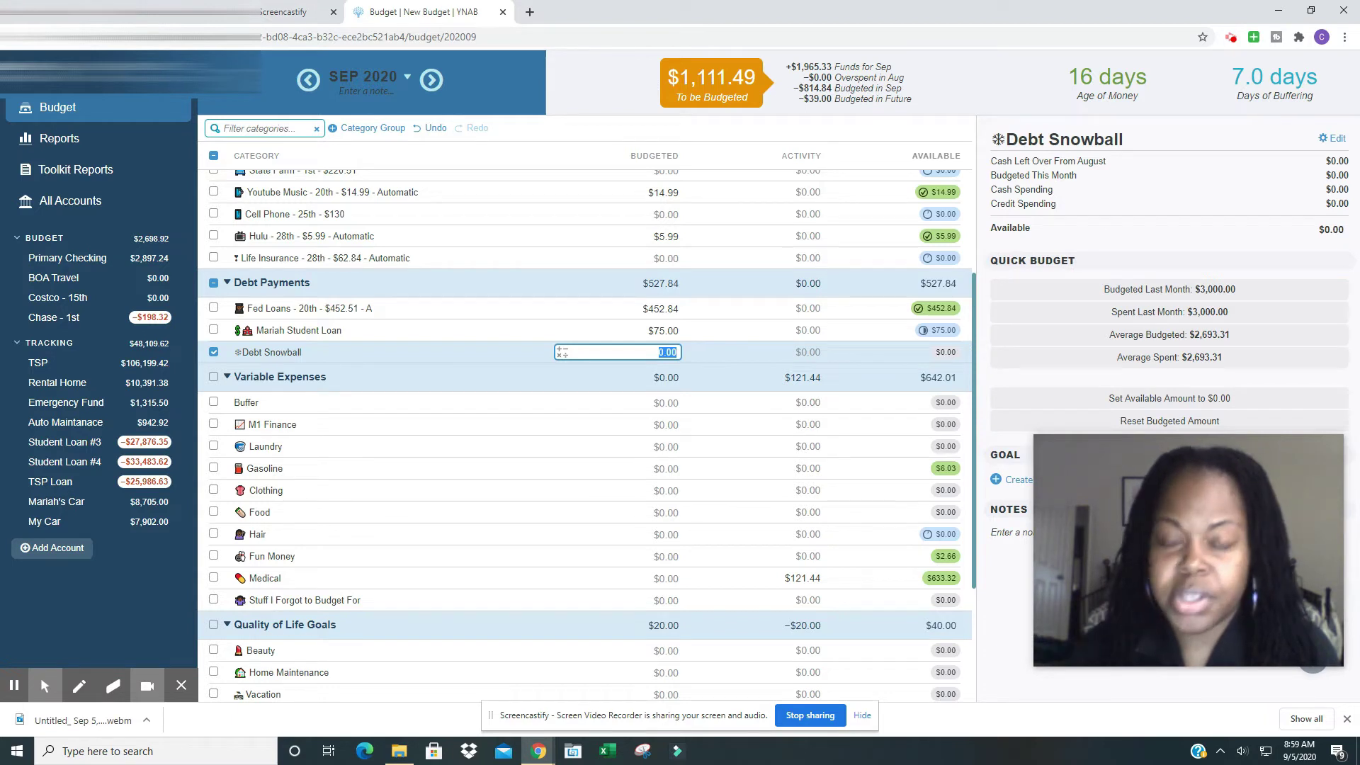
type("896")
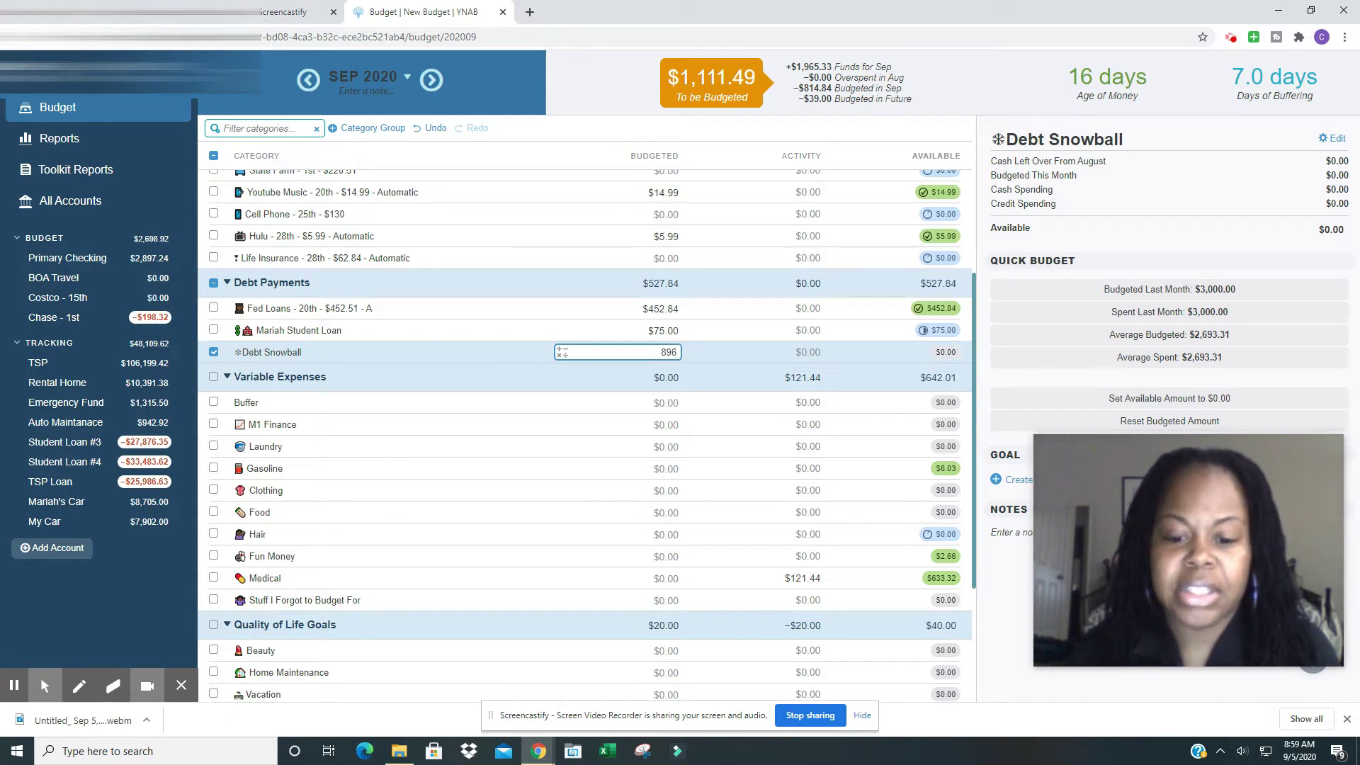
type(".47")
key("Return")
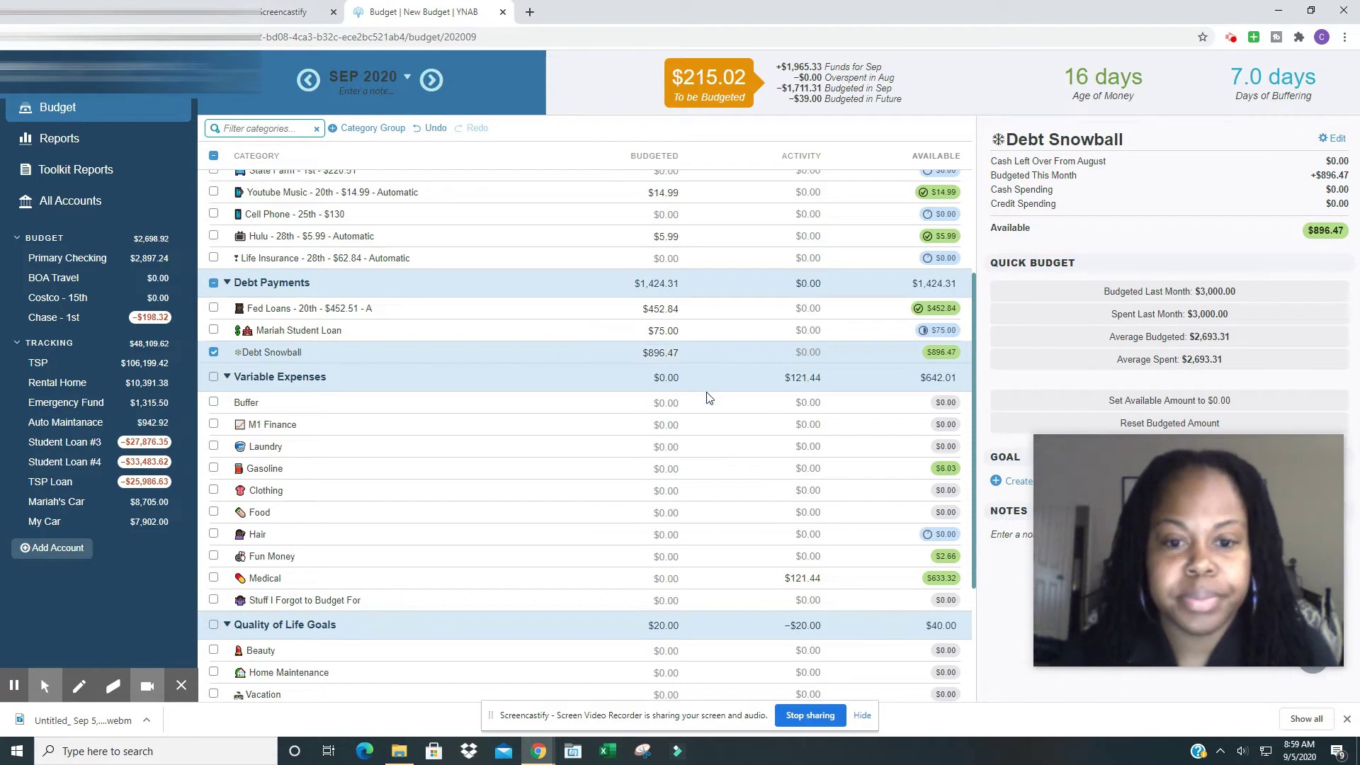
Budget $50 for the Fun Money category under Variable Expenses
scroll(708, 395, "down", 1)
left_click(668, 445)
left_click(665, 487)
left_click(665, 487)
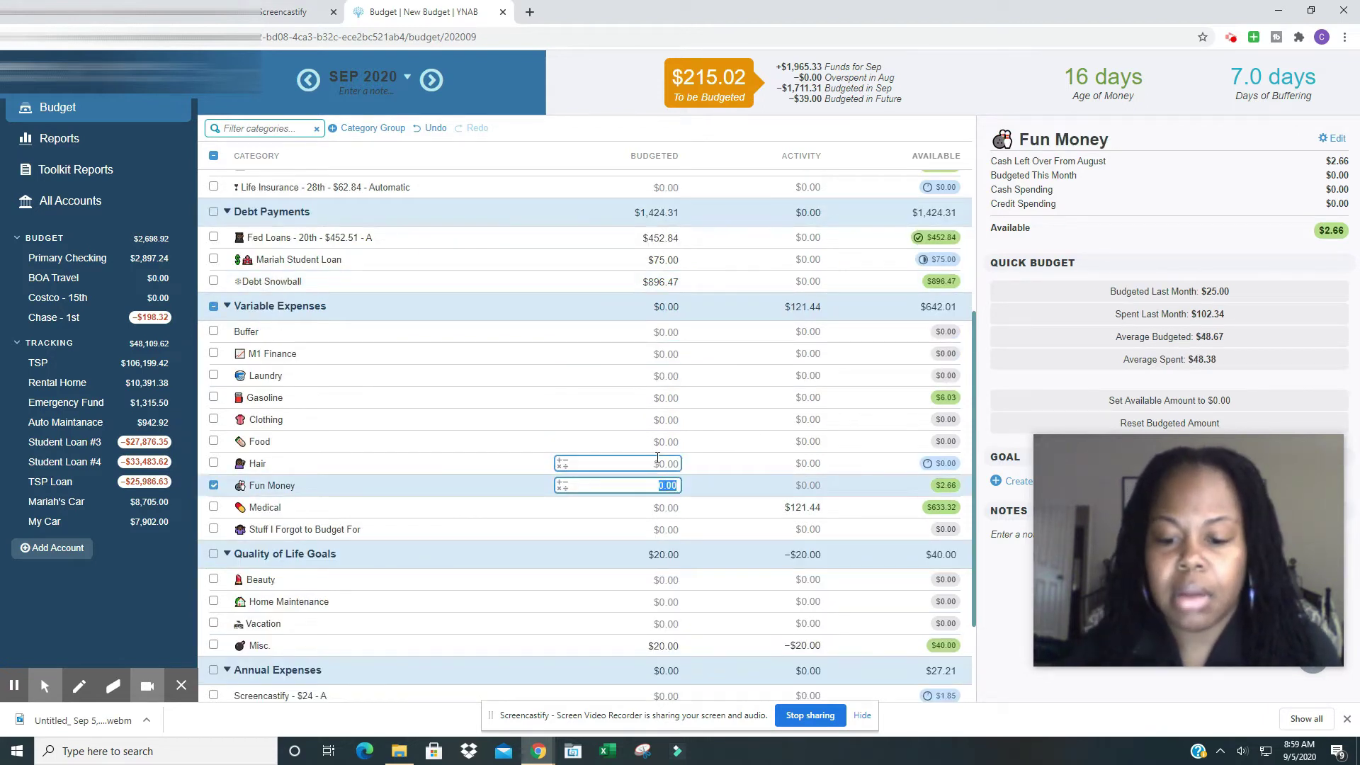
type("50")
key("Return")
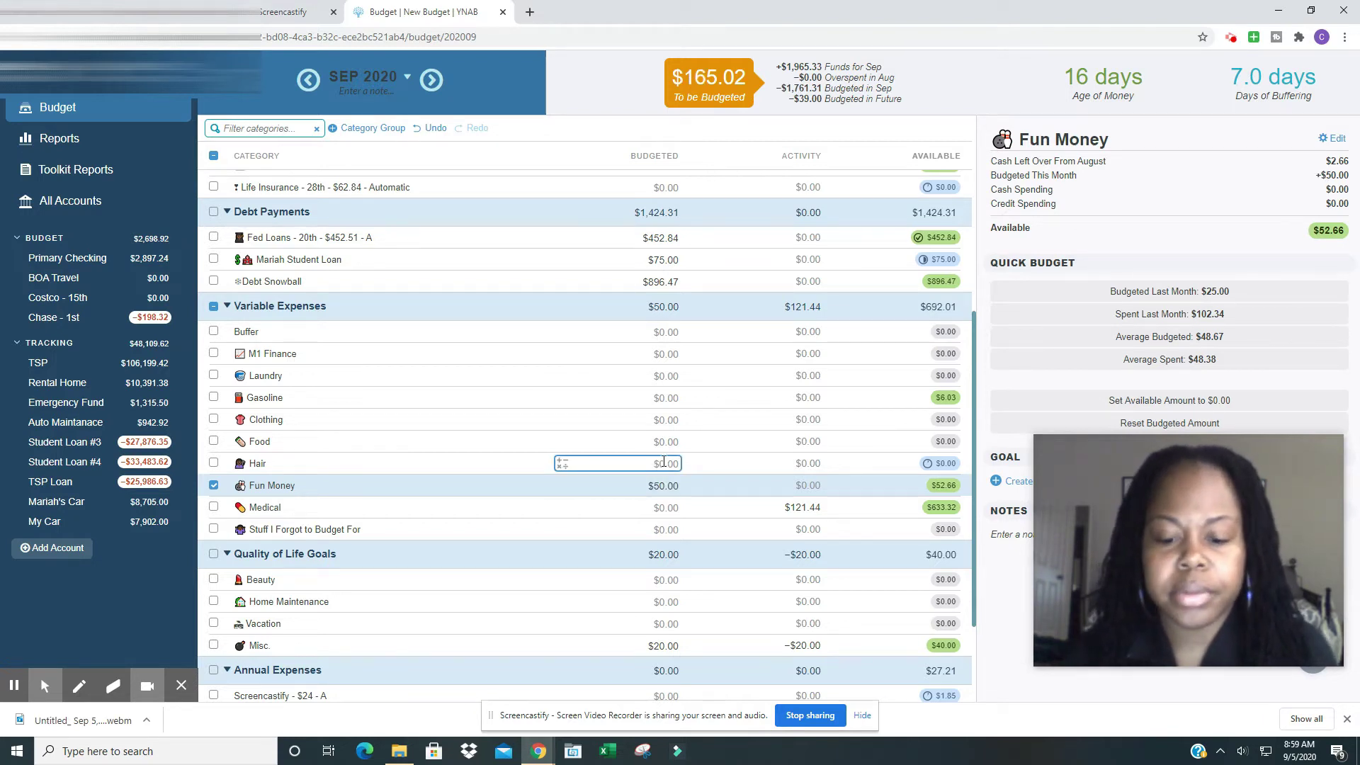
Budget $75 for Gasoline and $150 for Food under Variable Expenses
left_click(669, 397)
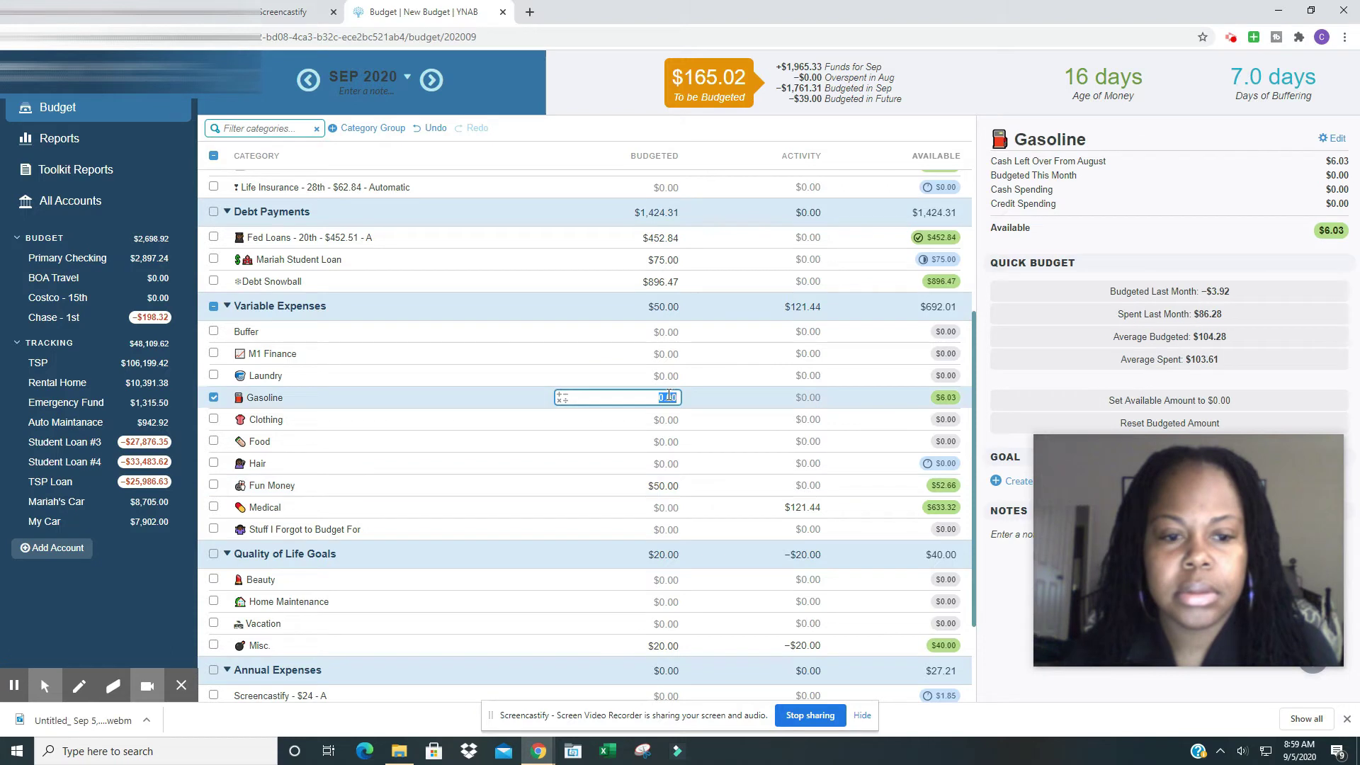
type("75")
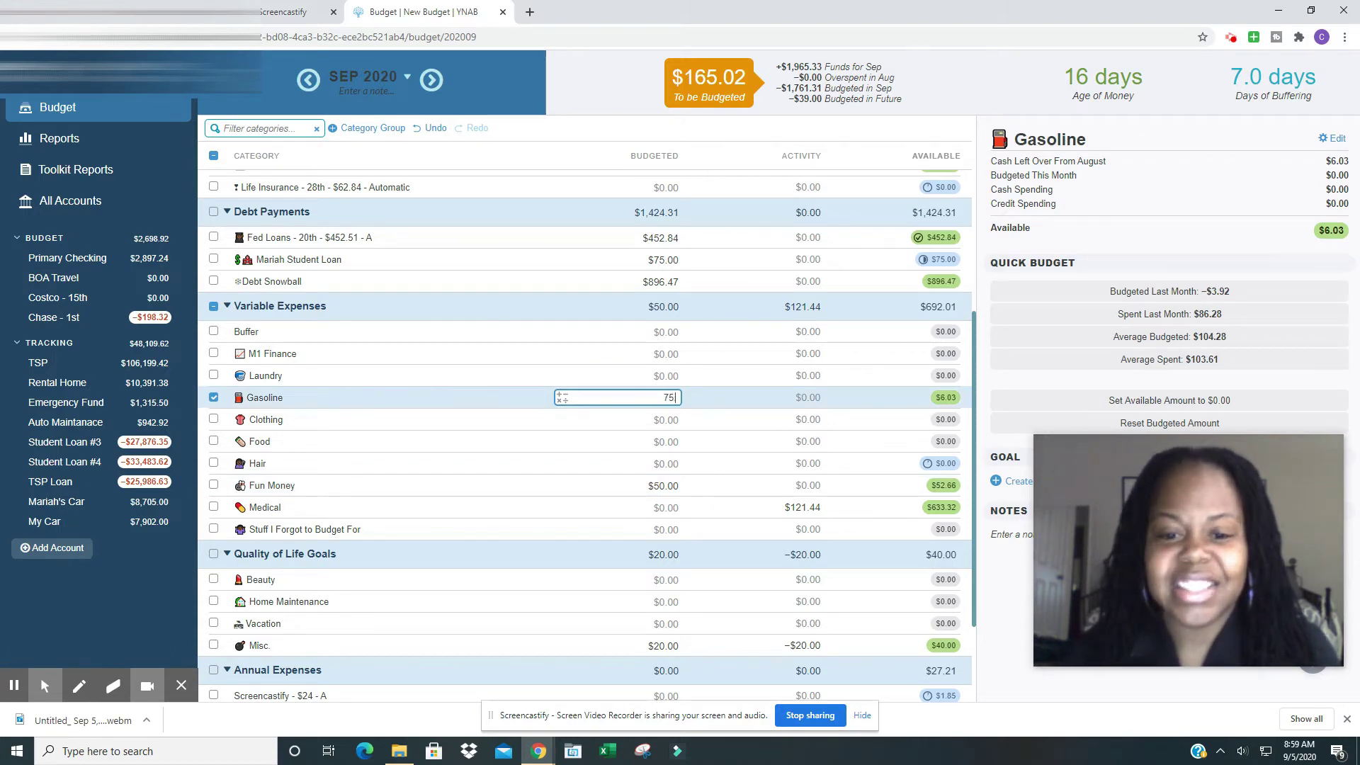
key("Return")
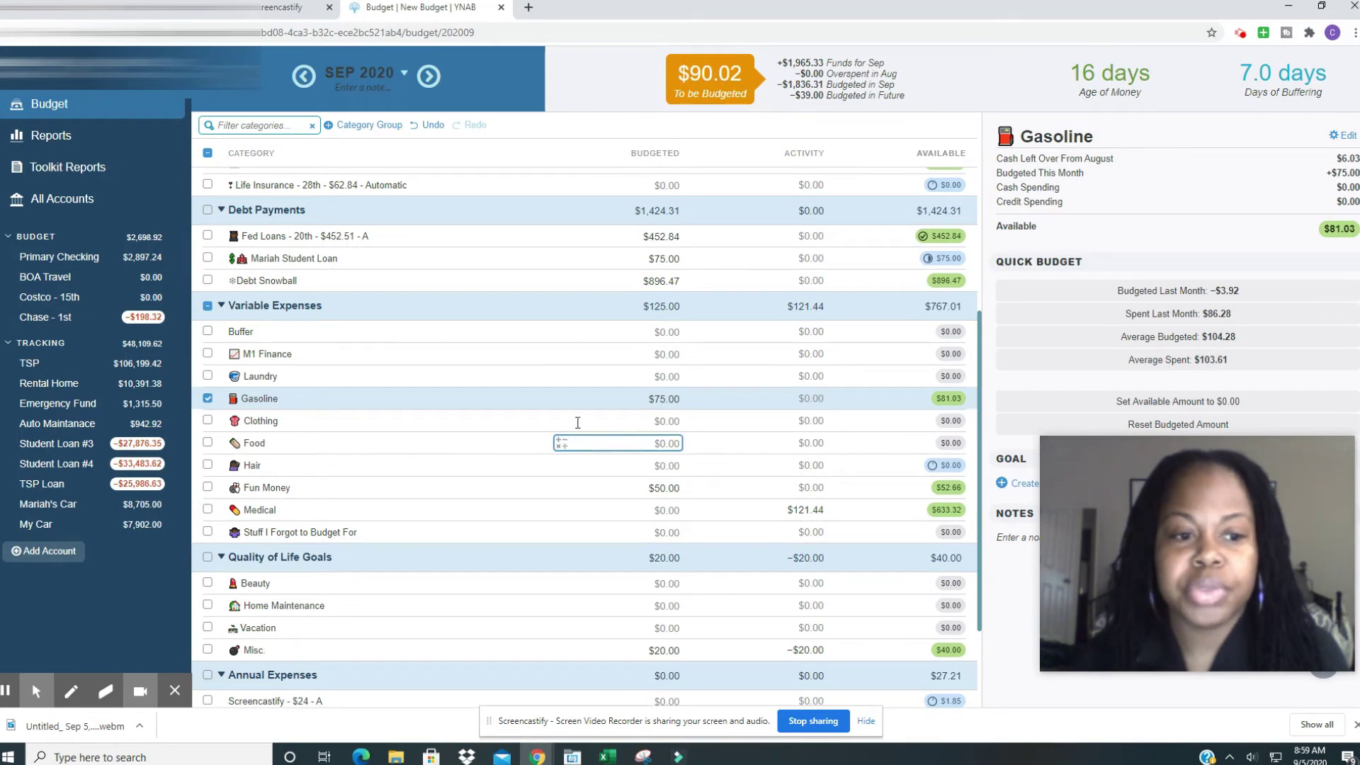
left_click(670, 444)
type("150")
key("Return")
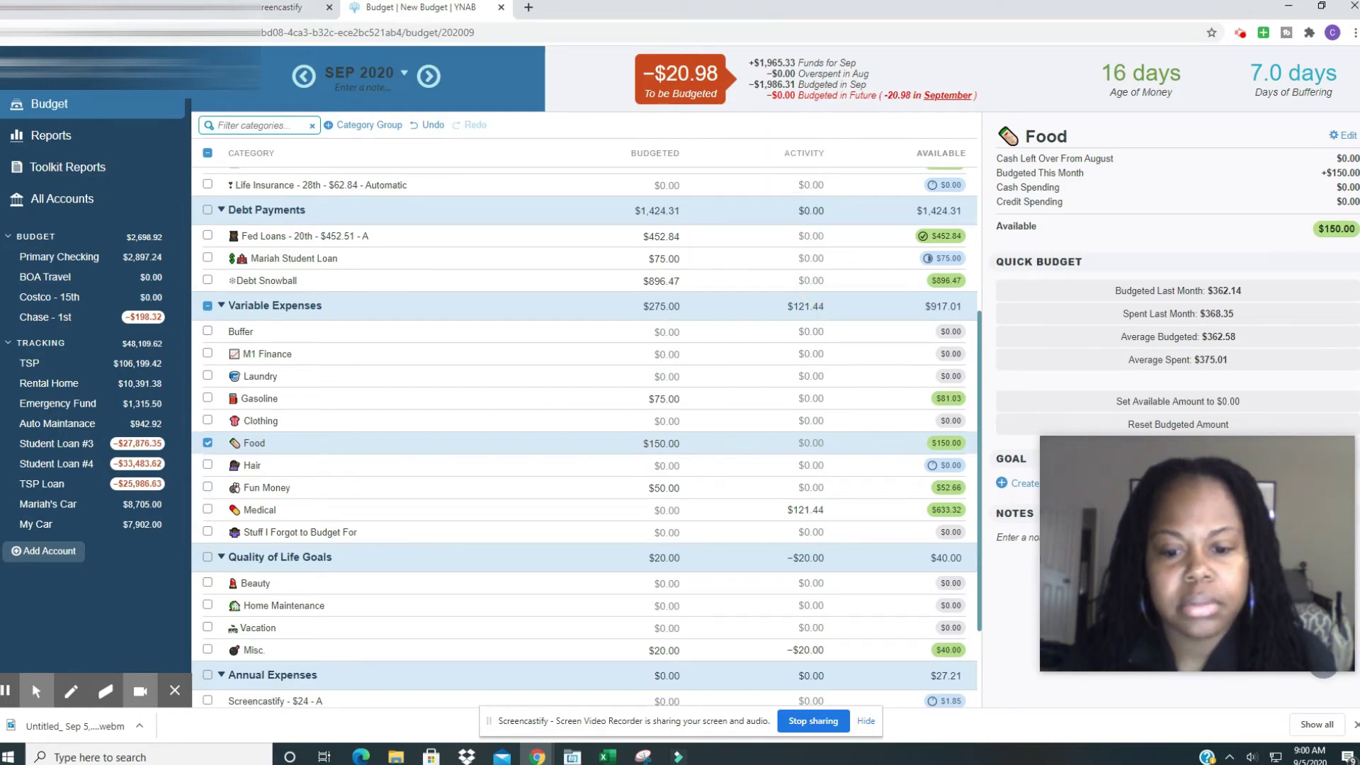
Change the Debt Snowball budgeted amount under Debt Payments to $546.49
scroll(588, 425, "up", 2)
left_click(663, 435)
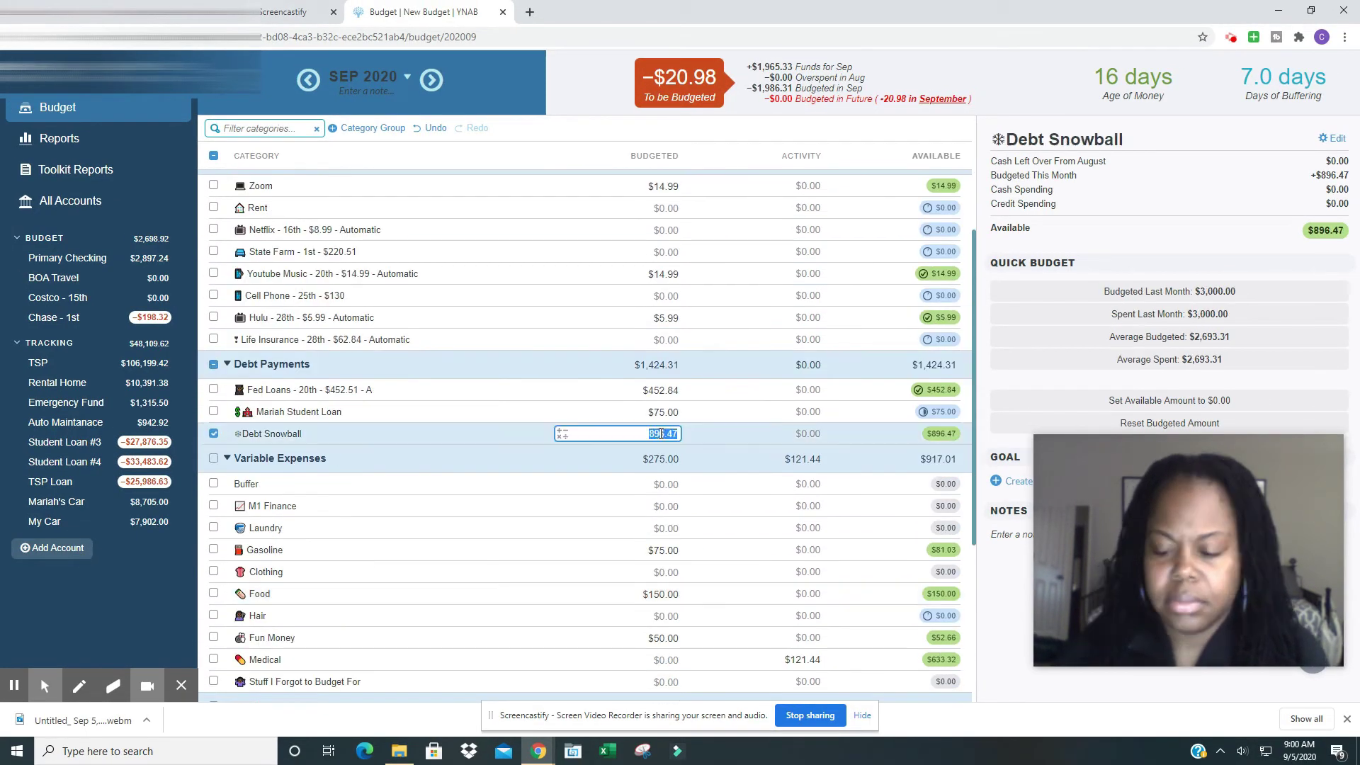
key("BackSpace")
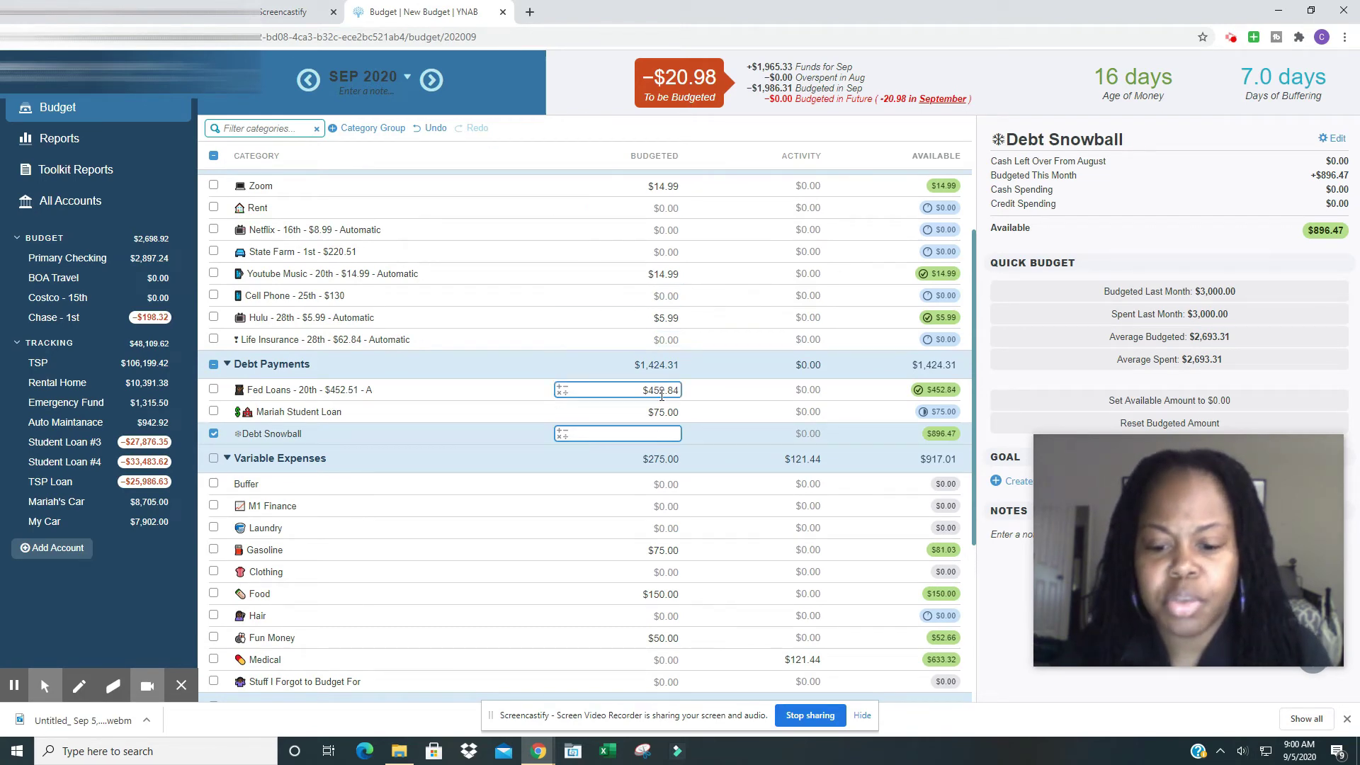
type("546.49")
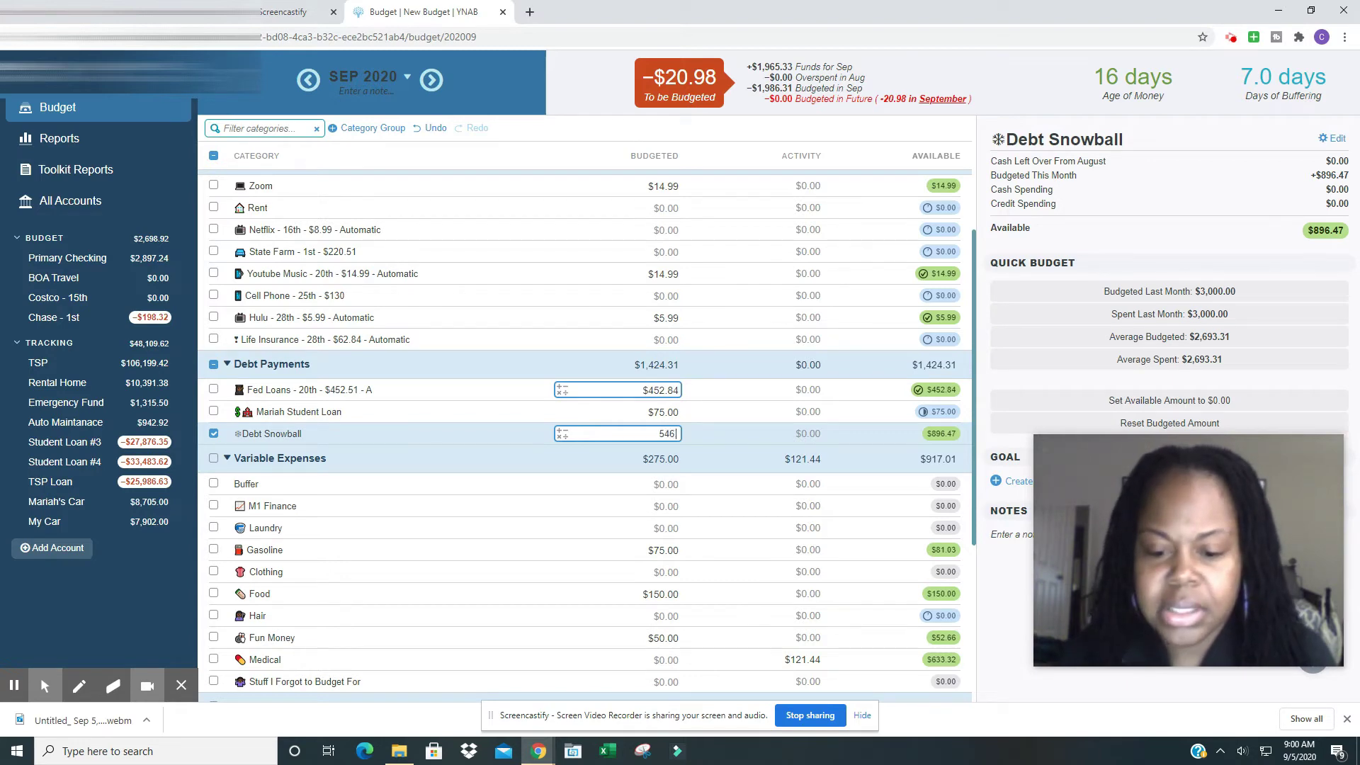
key("Return")
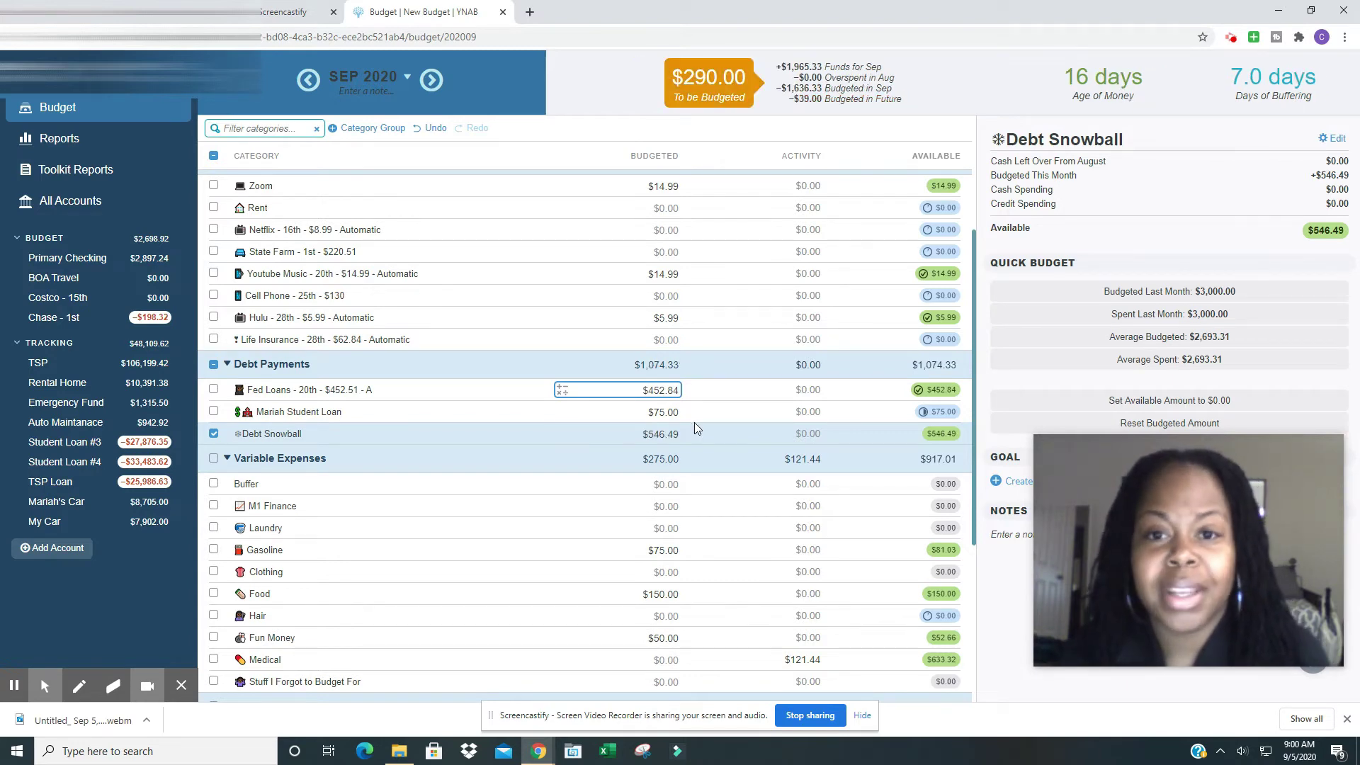
Budget $115 for the Hair category under Variable Expenses
scroll(700, 432, "down", 1)
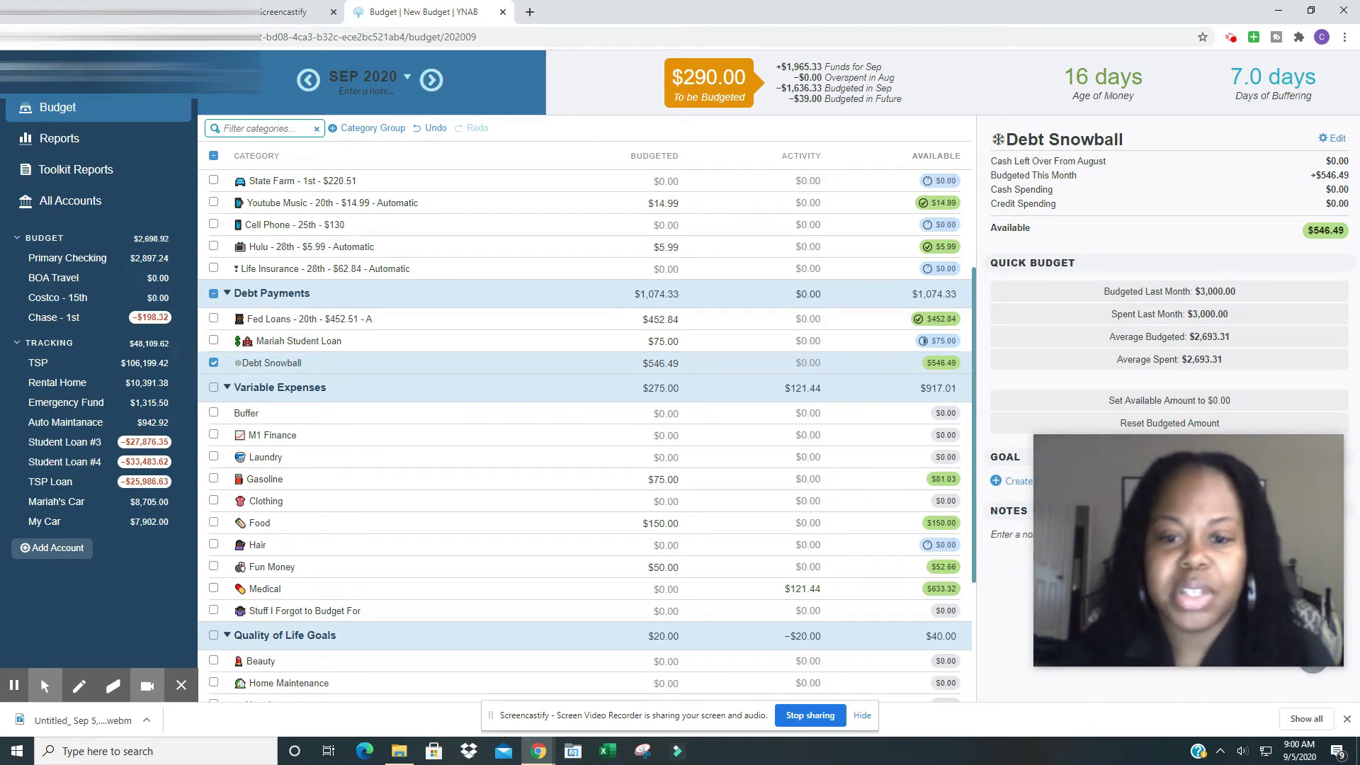
scroll(721, 418, "down", 1)
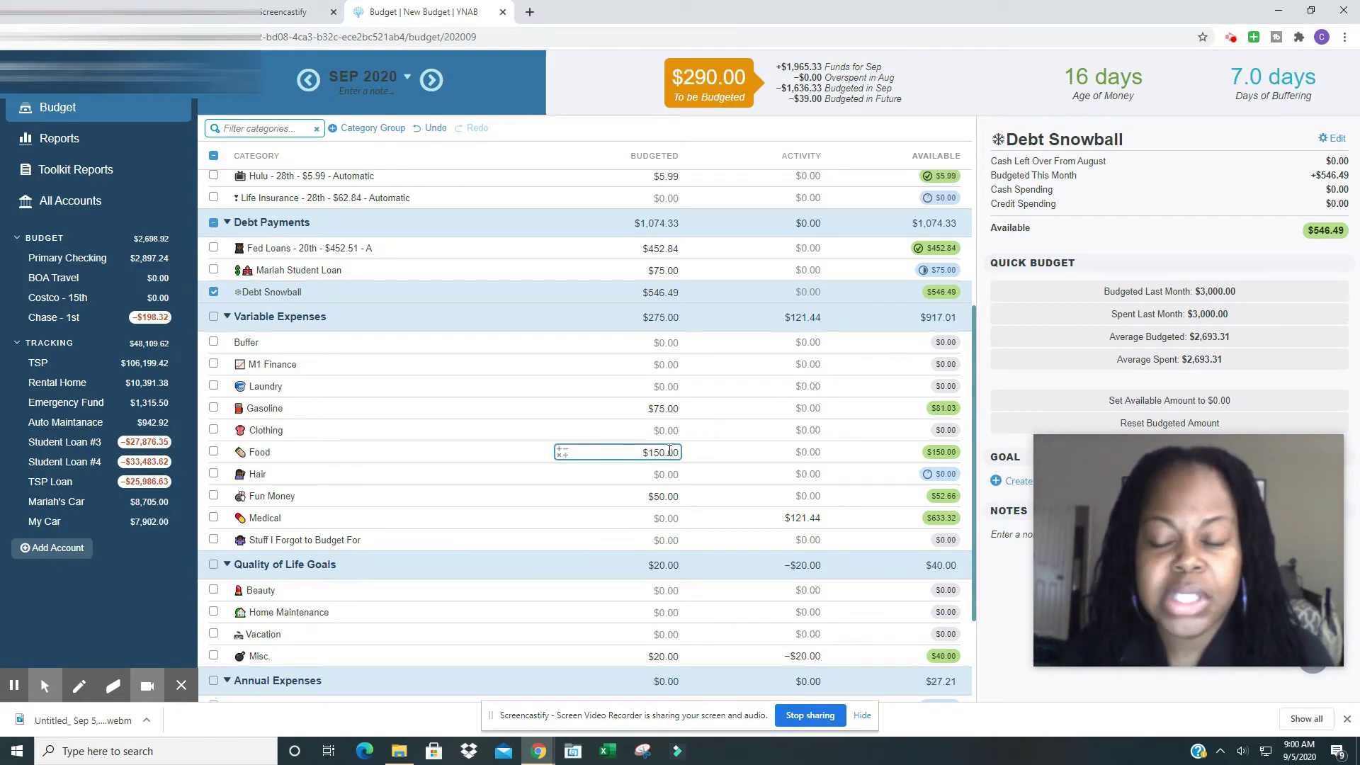
scroll(690, 464, "down", 1)
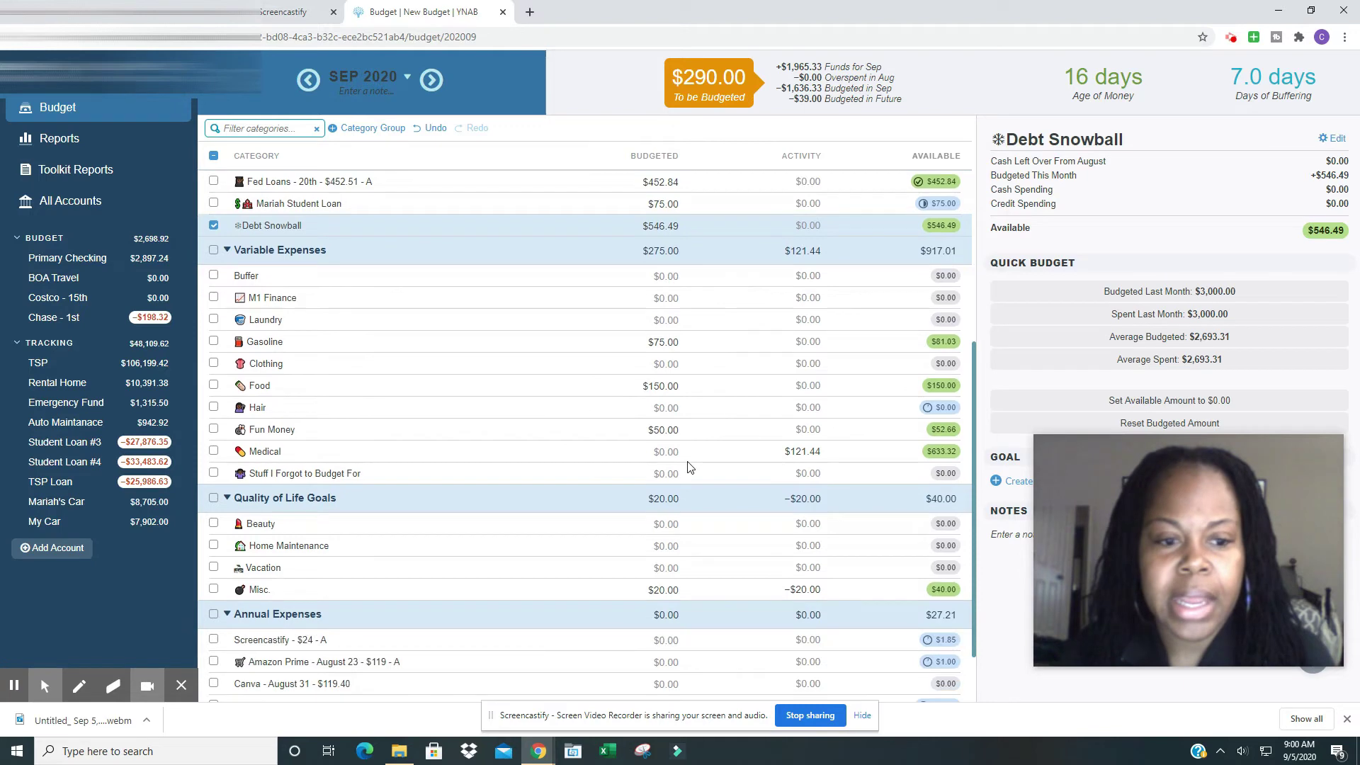
left_click(660, 404)
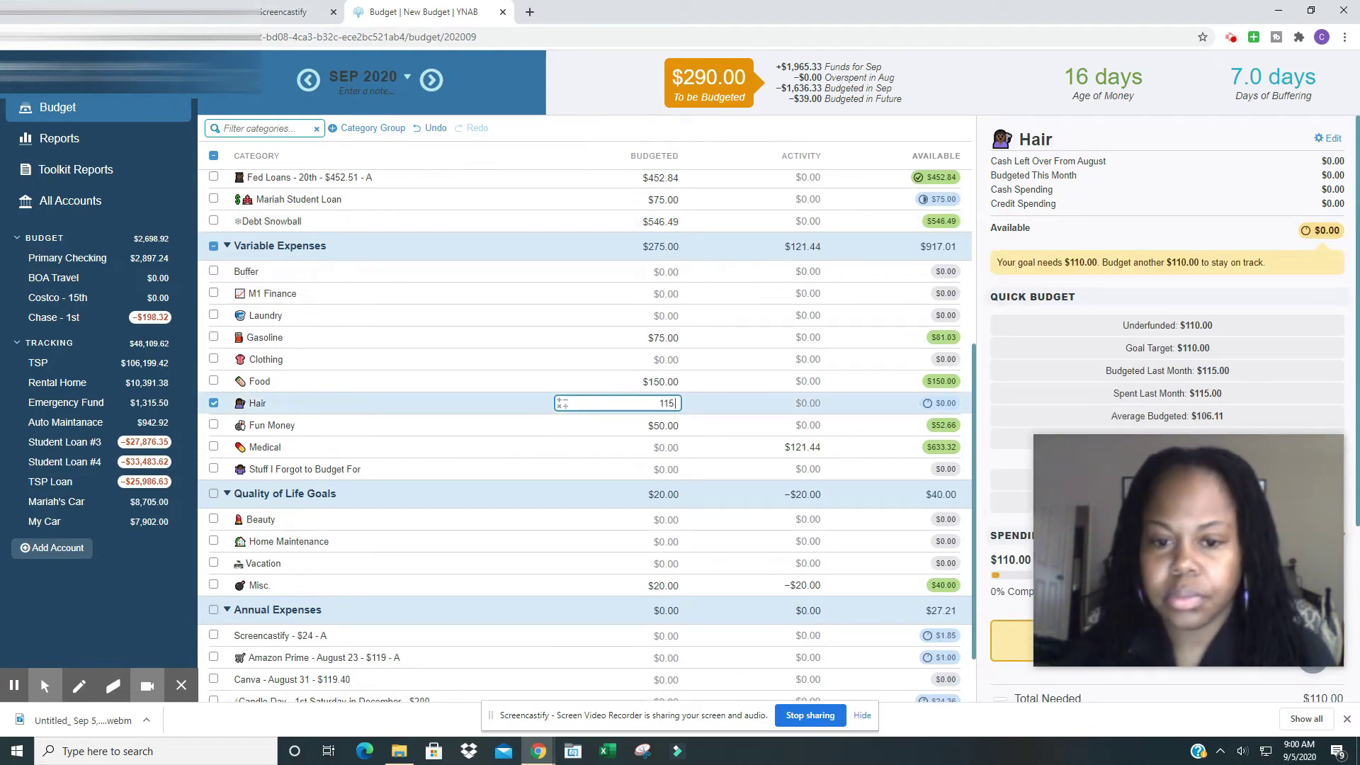
key("Return")
left_click(666, 446)
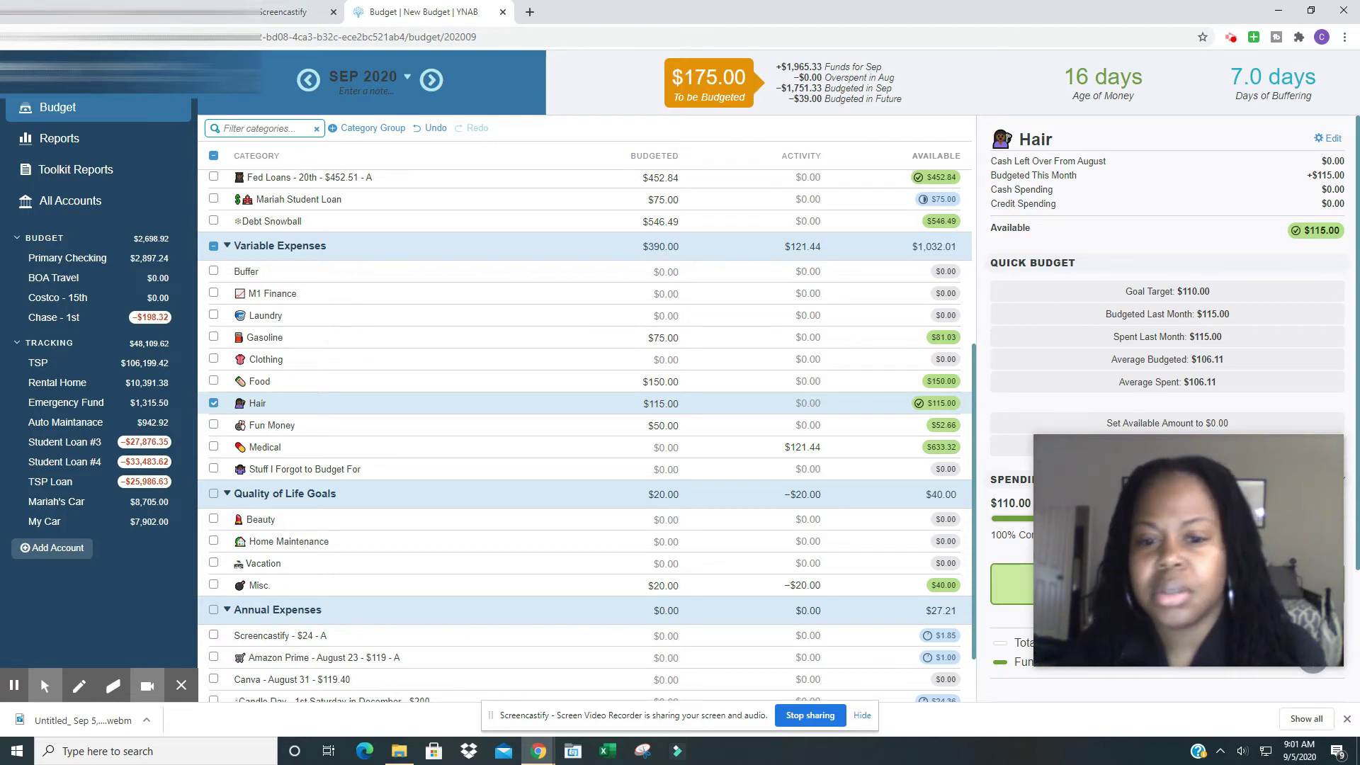
left_click(675, 445)
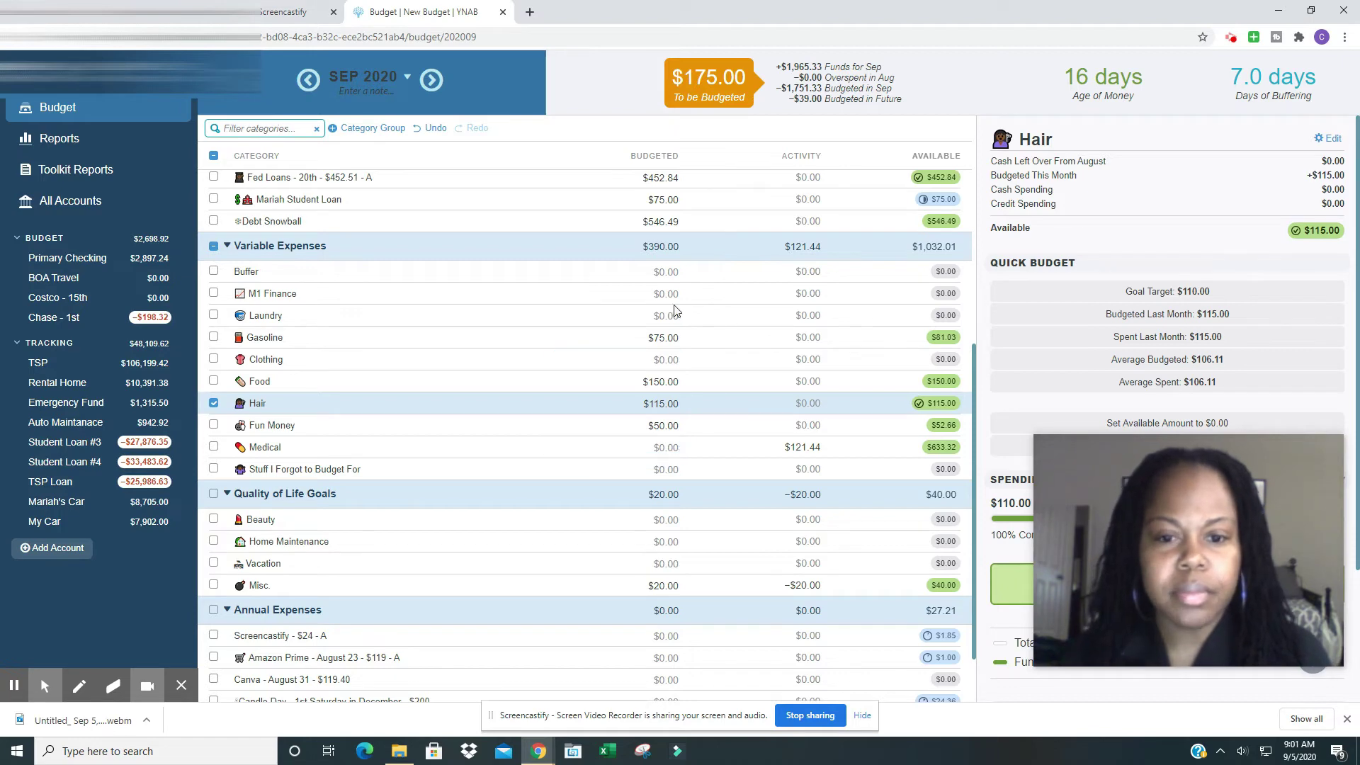
Budget $25 for the Buffer category under Variable Expenses
left_click(674, 338)
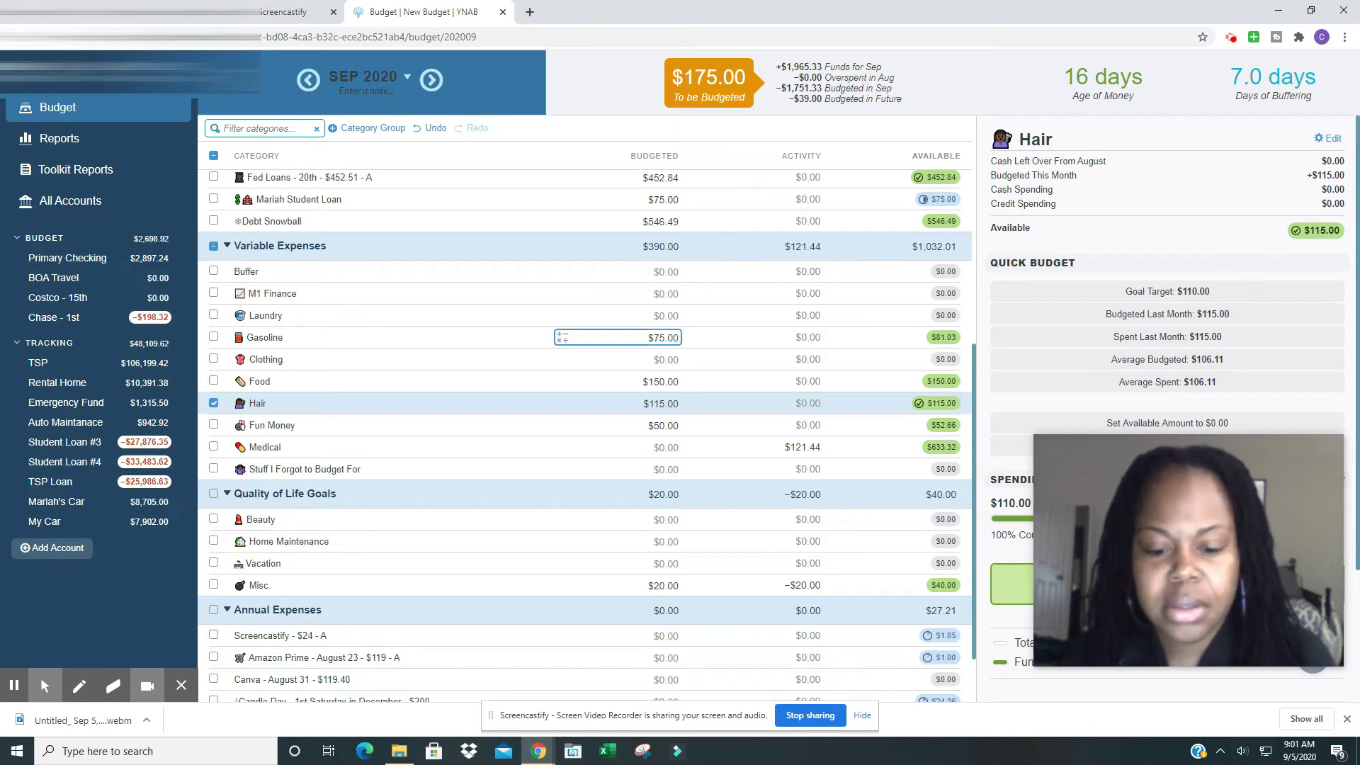
left_click(677, 446)
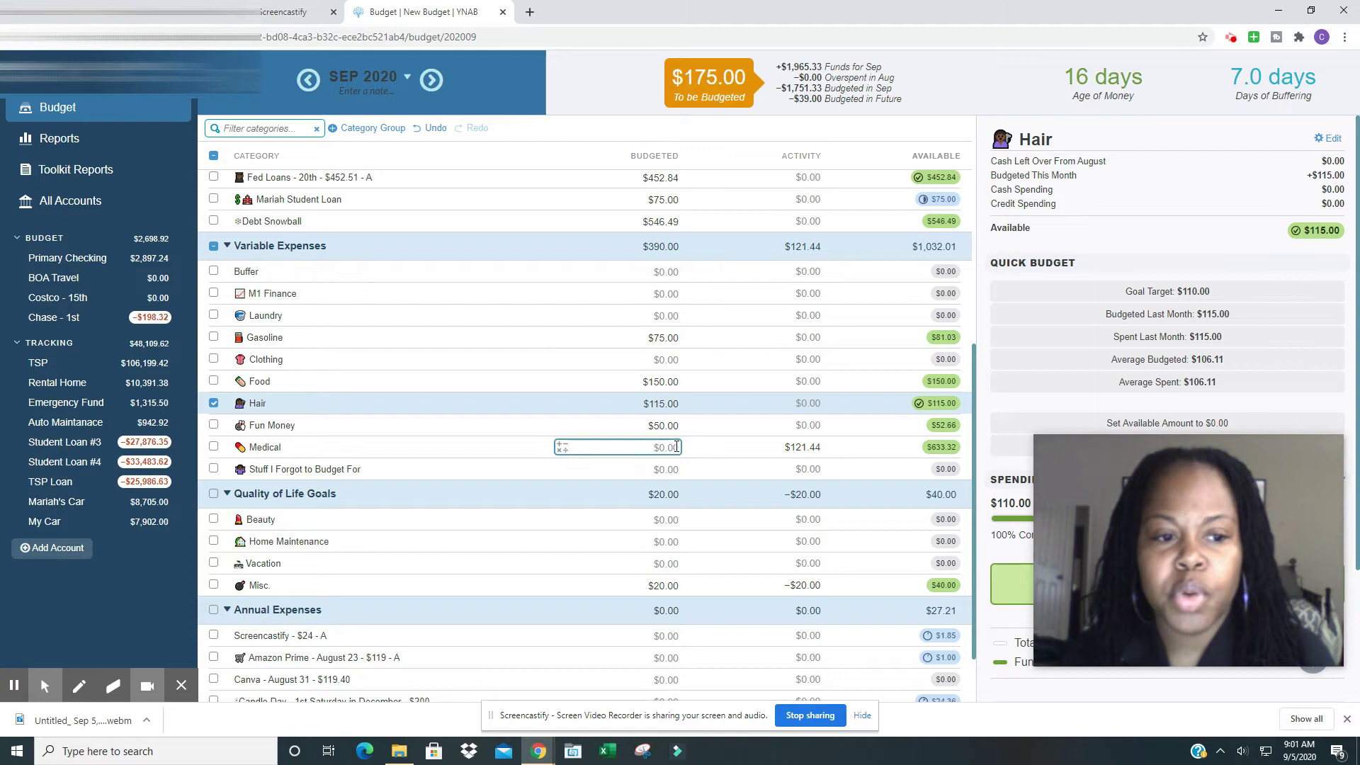
scroll(676, 446, "down", 1)
scroll(677, 446, "down", 1)
scroll(677, 447, "up", 1)
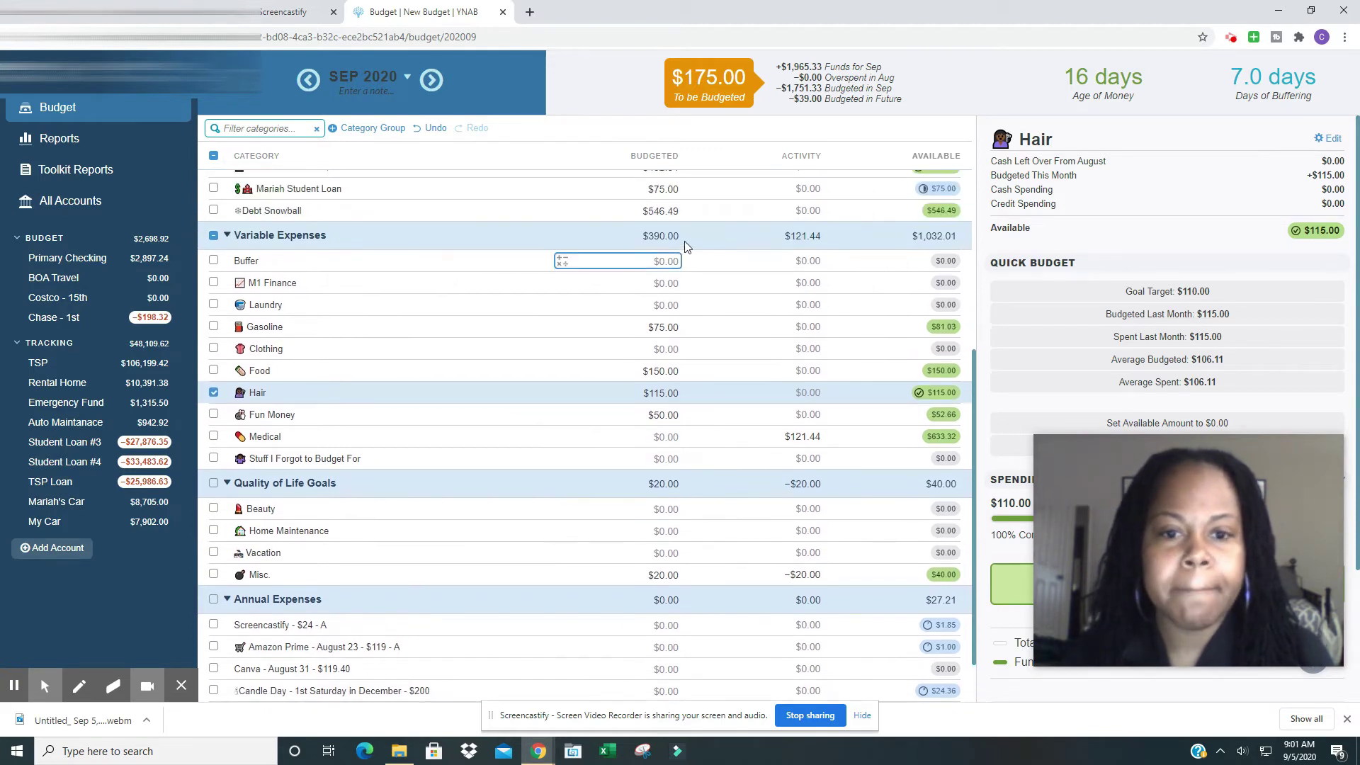
type("25")
key("Return")
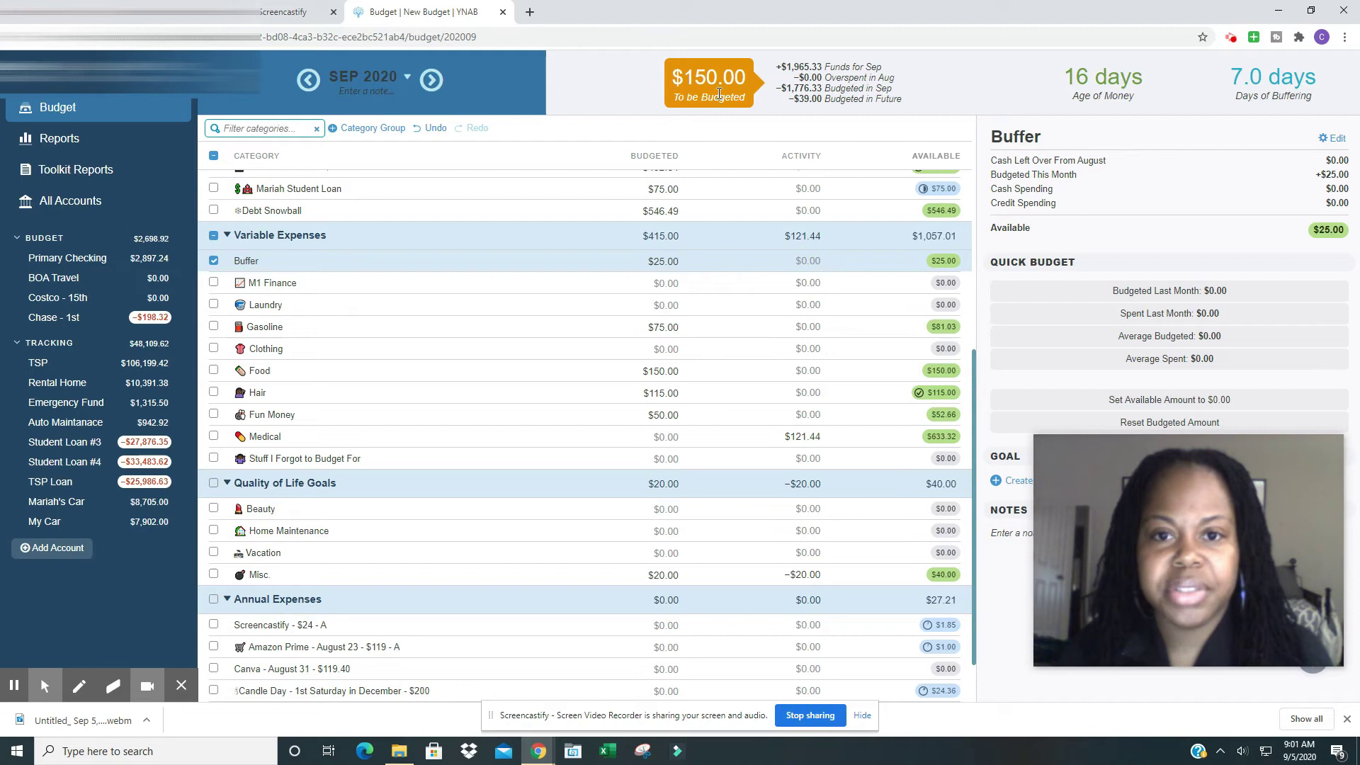
Fund the Screencastify category under Annual Expenses with its underfunded amount of $1.85
scroll(723, 248, "down", 1)
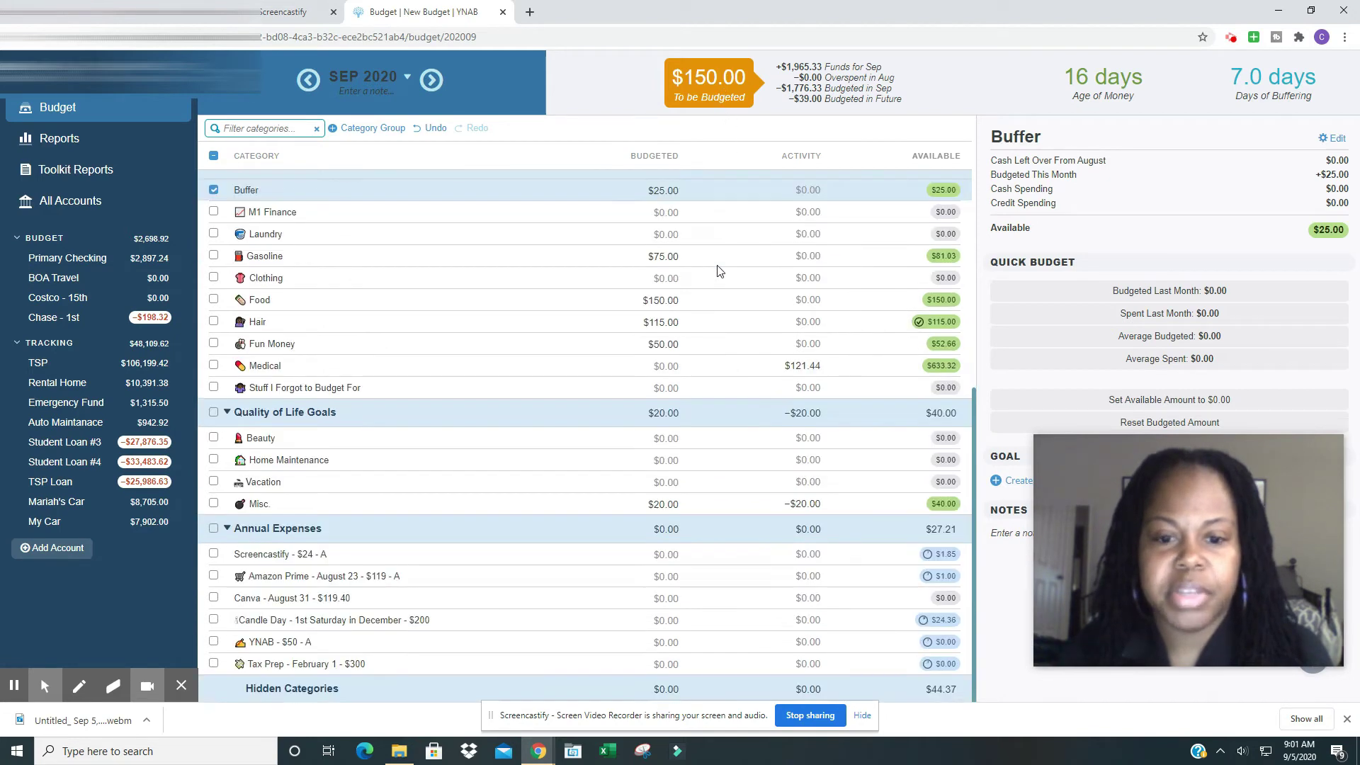
left_click(658, 554)
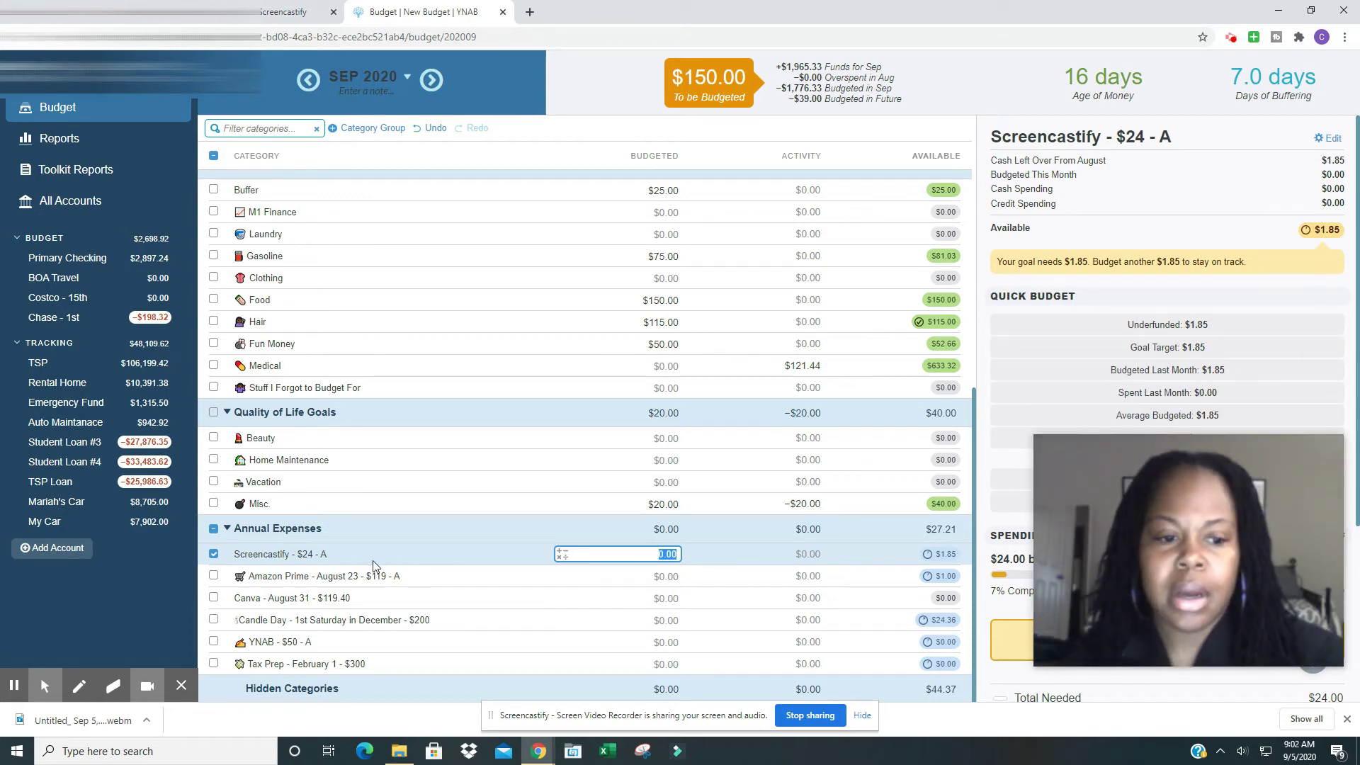
left_click(1132, 330)
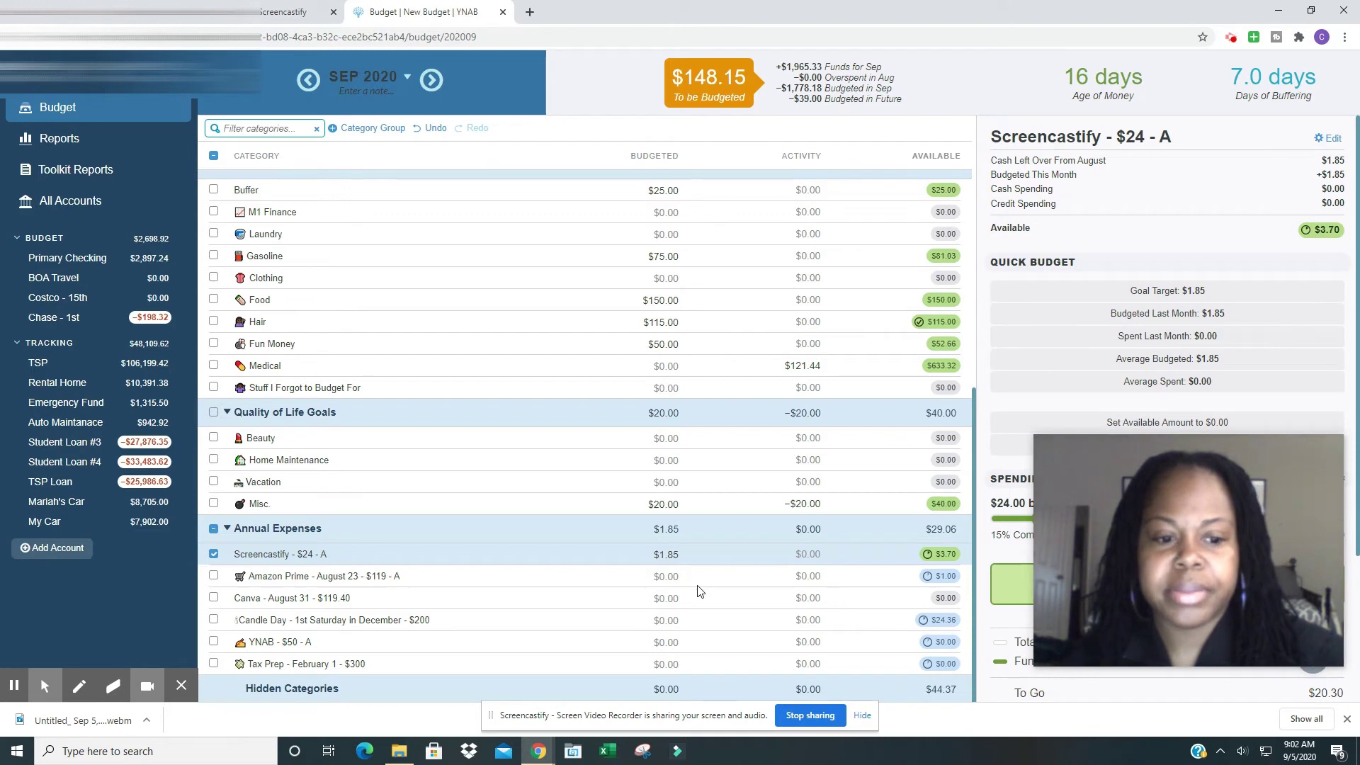
Fund the Amazon Prime category under Annual Expenses with its underfunded amount of $9.92
left_click(388, 579)
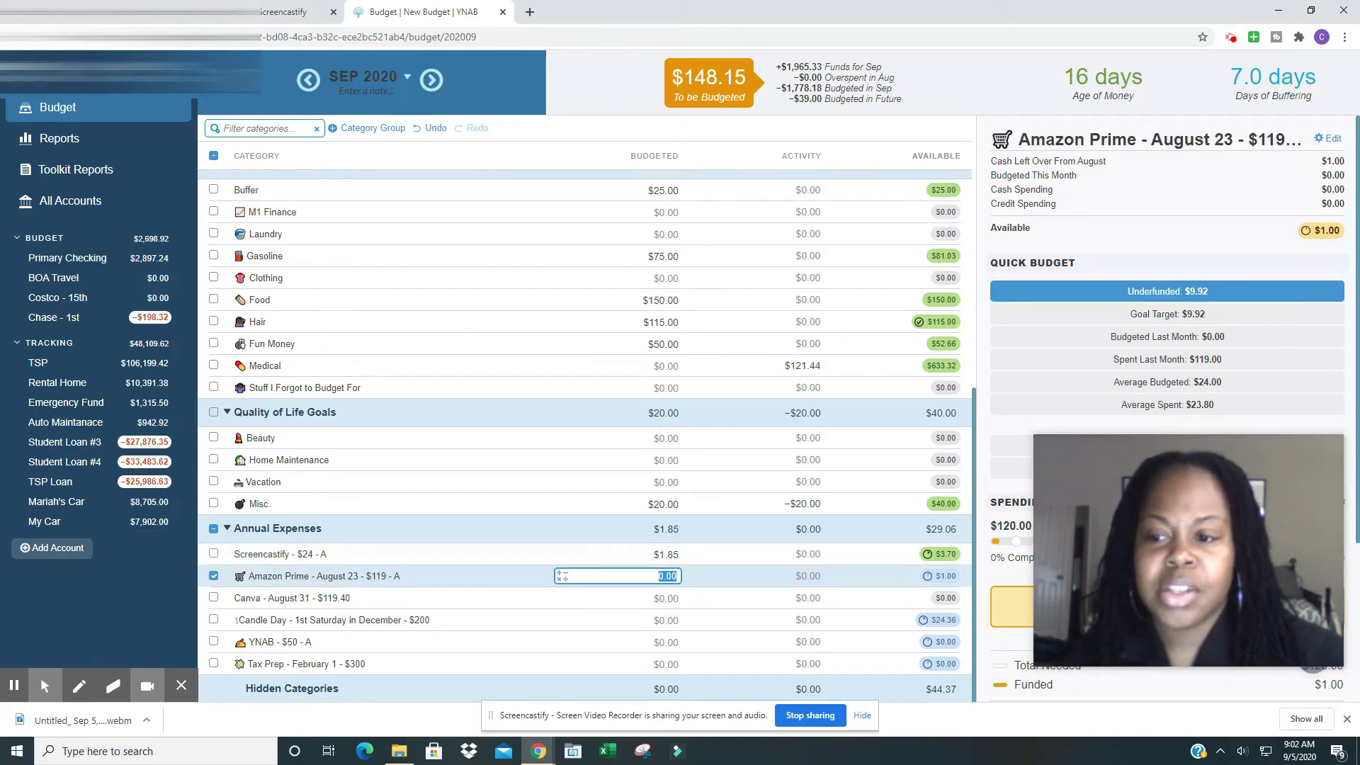
left_click(1234, 473)
left_click_drag(1234, 472, 1226, 227)
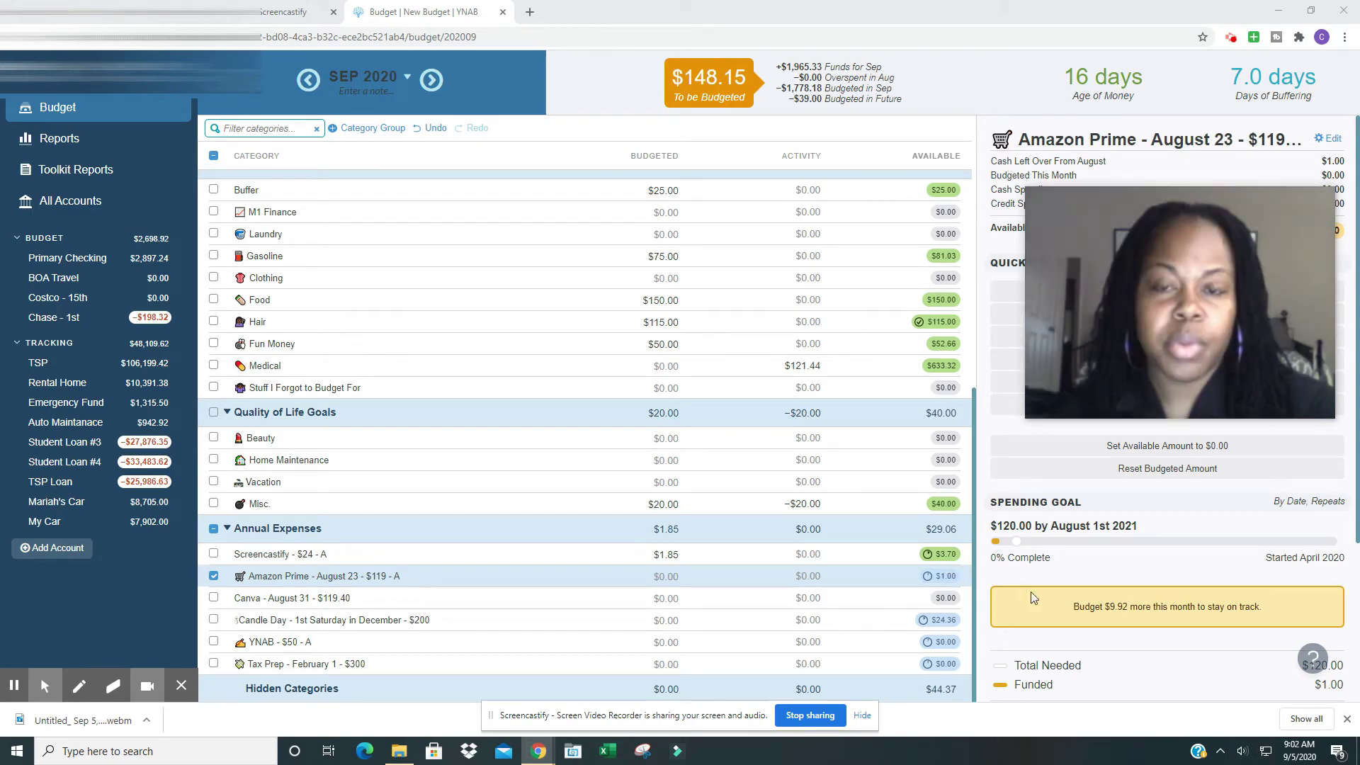
left_click_drag(1135, 382, 1120, 635)
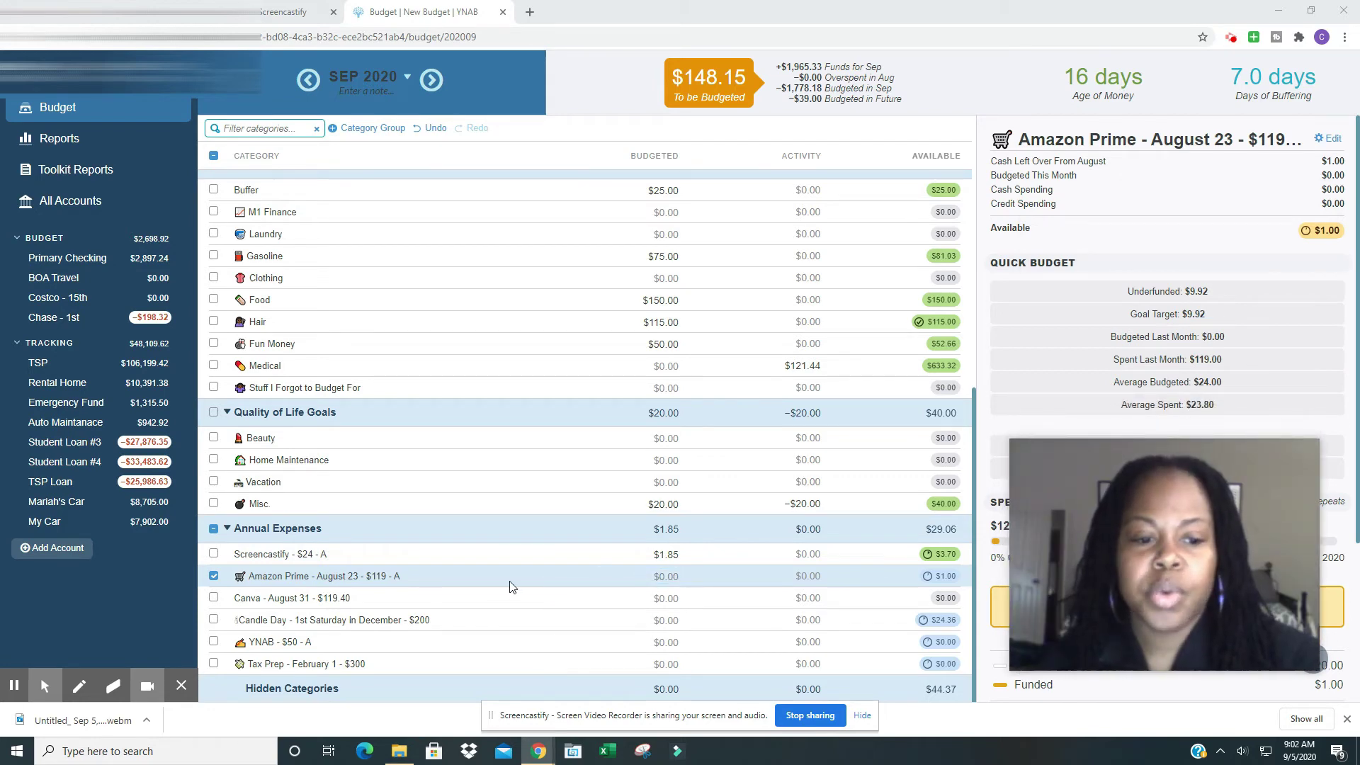
left_click(1137, 294)
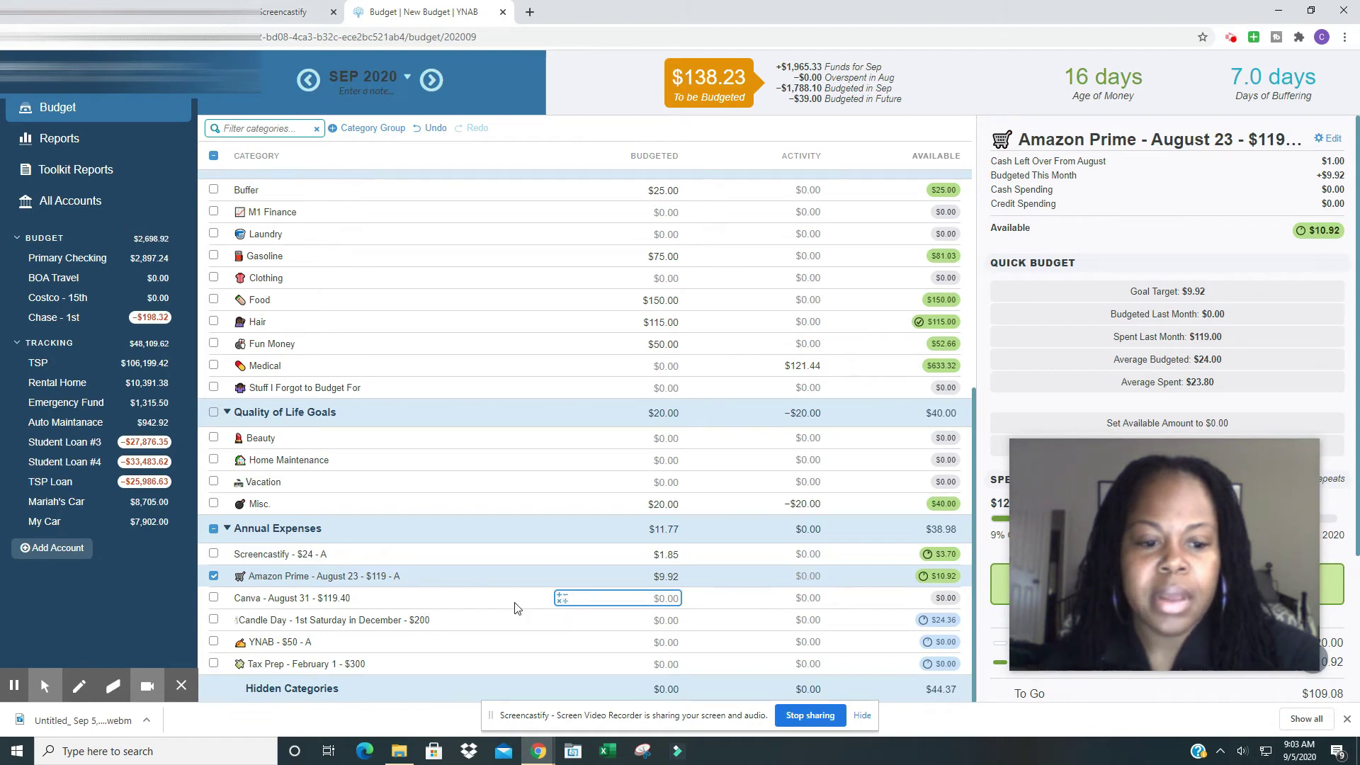
Fund the YNAB category under Annual Expenses with its underfunded amount of $8.34
left_click(488, 604)
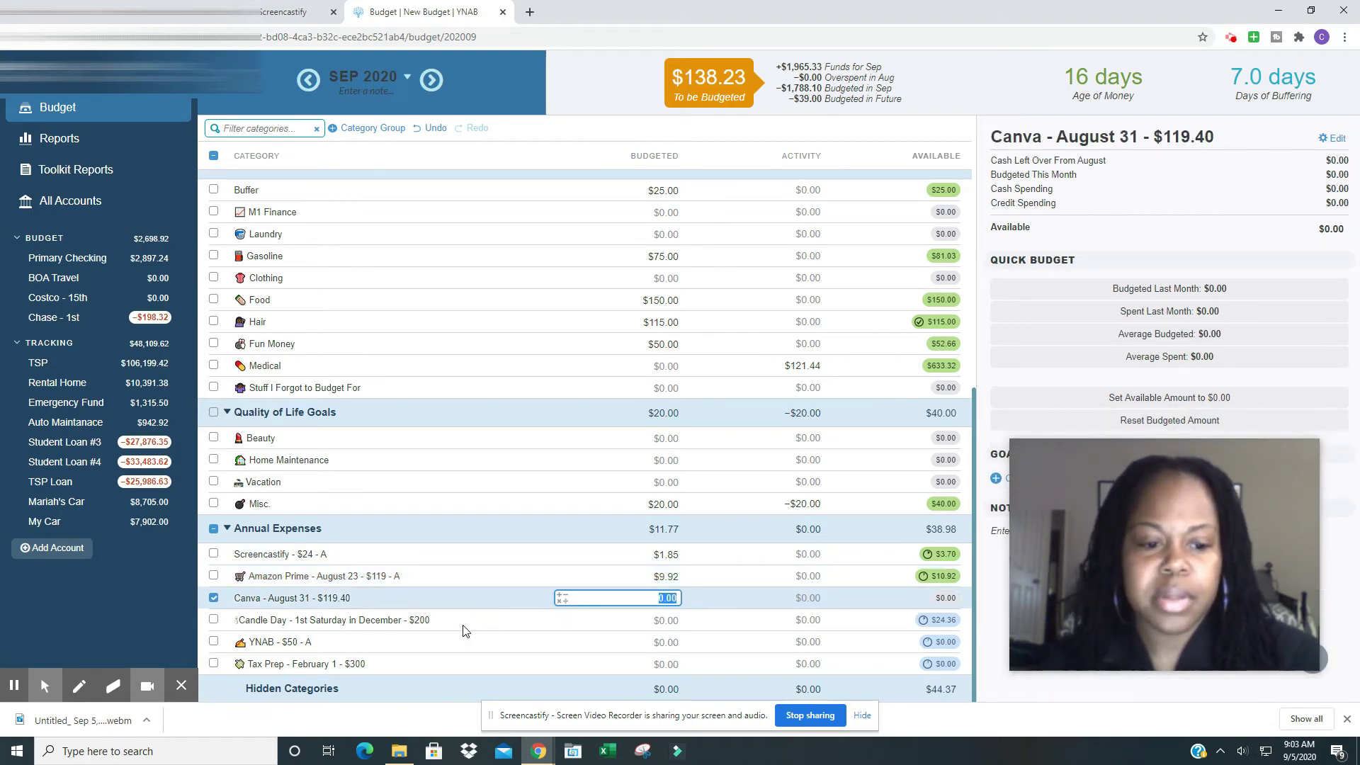
left_click(464, 626)
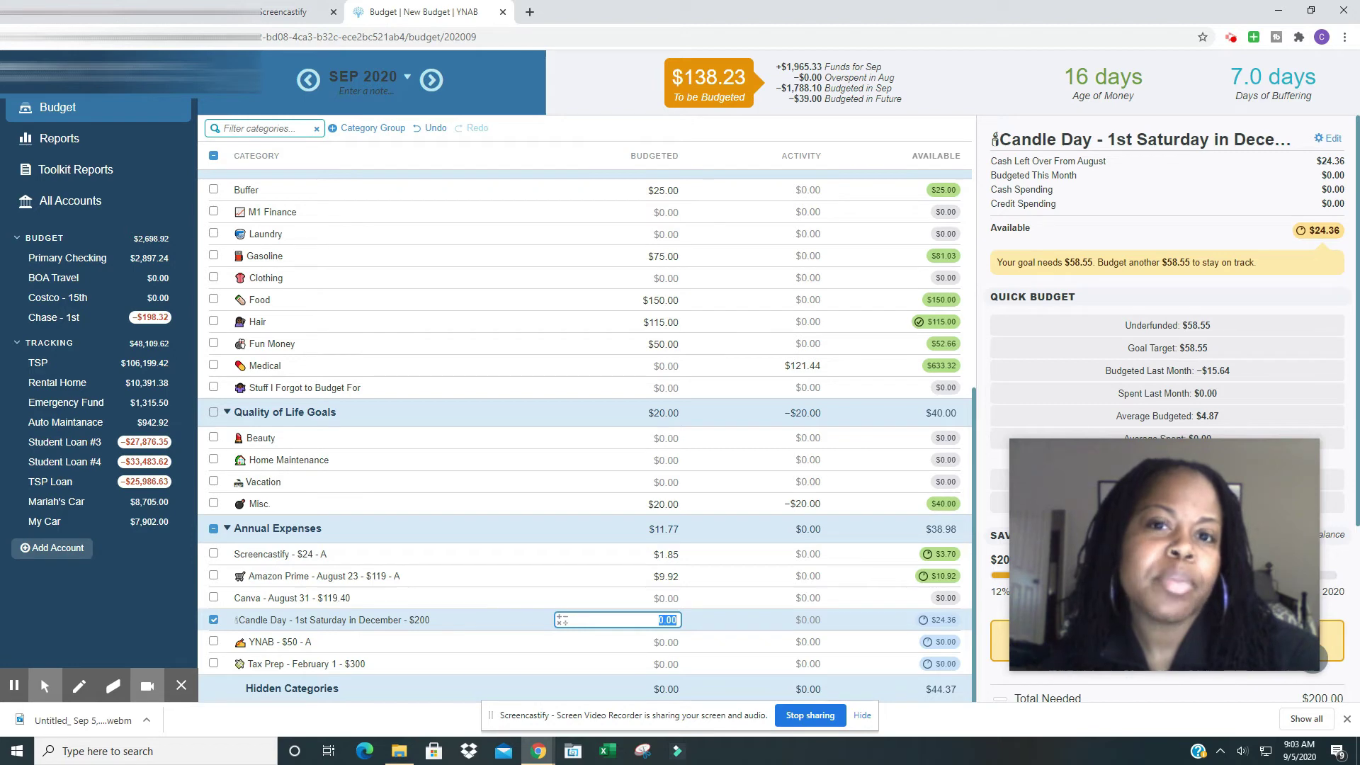
key("Return")
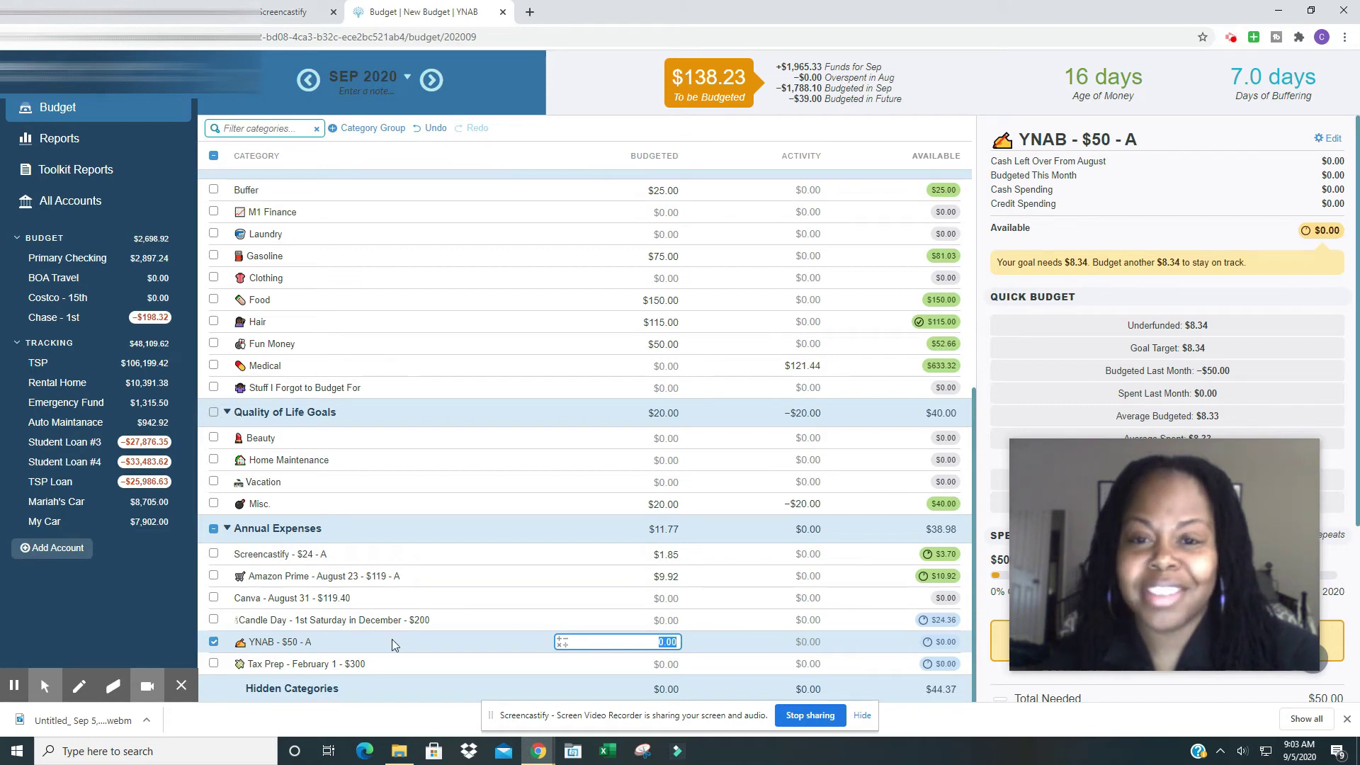
left_click(1134, 329)
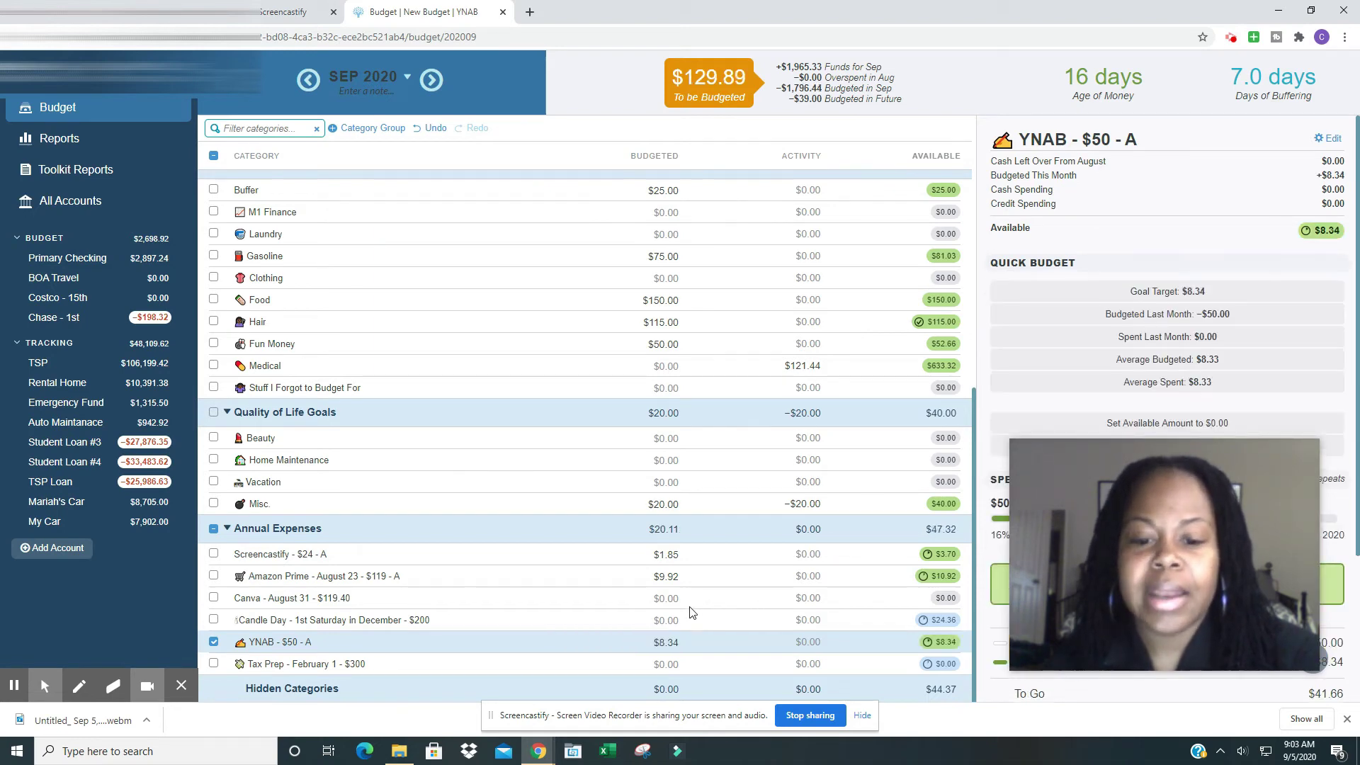
Add the remaining $129.89 to the Debt Snowball budgeted amount under Debt Payments
left_click(364, 665)
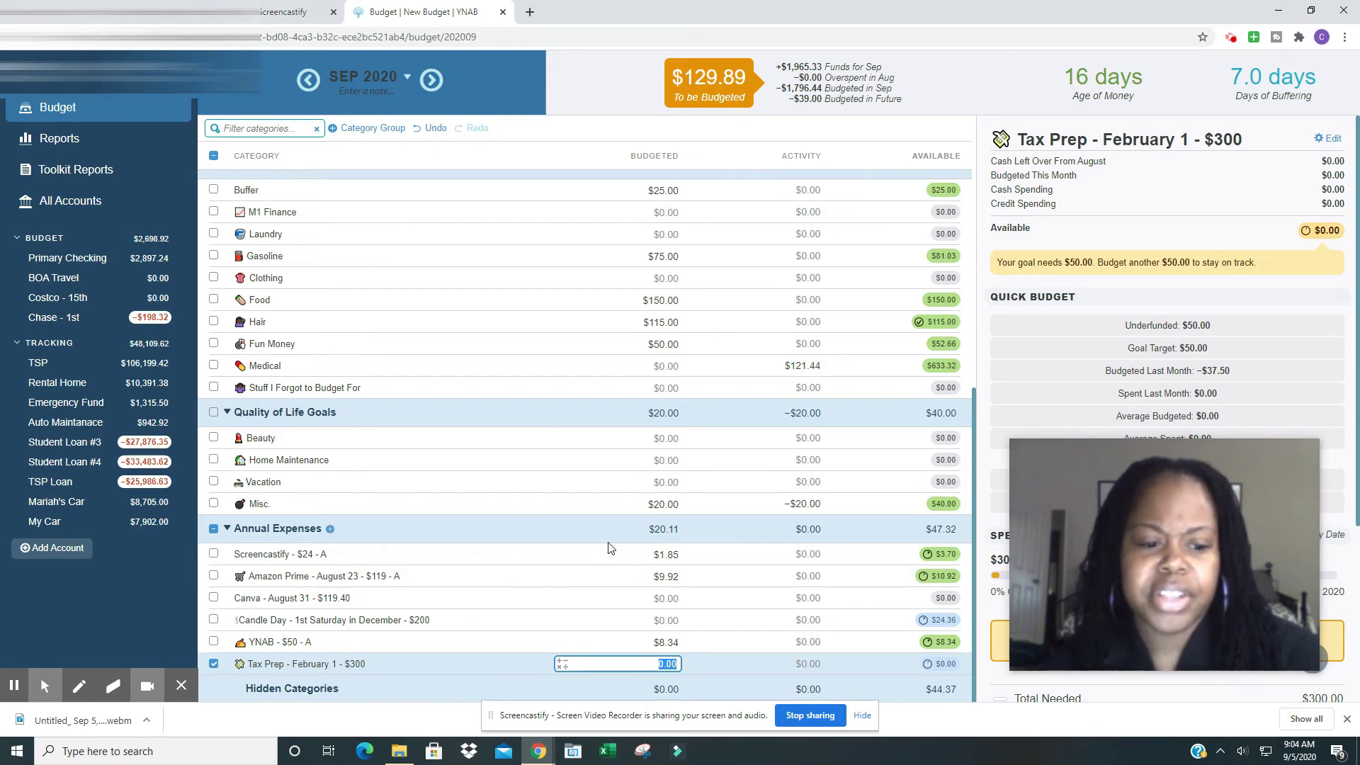
scroll(647, 521, "up", 1)
left_click(652, 513)
scroll(653, 513, "up", 1)
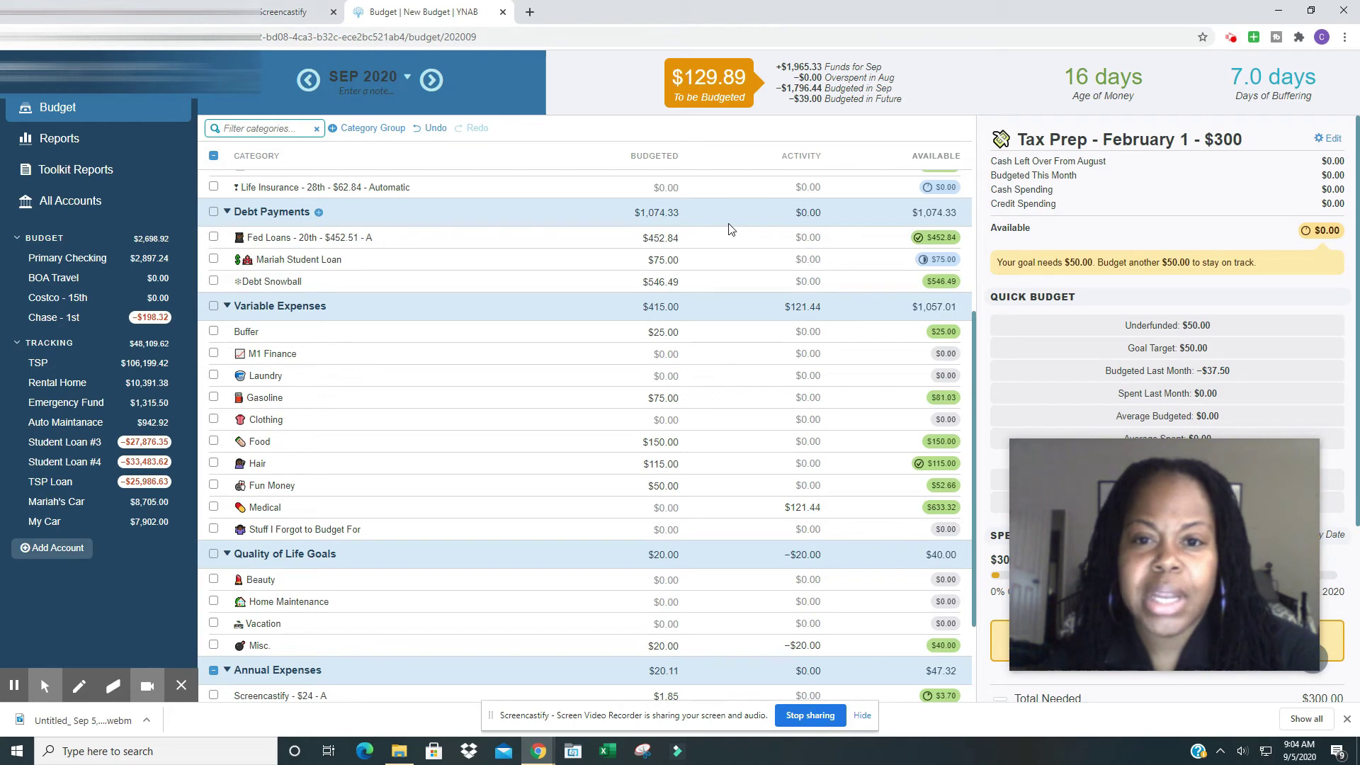
left_click(676, 283)
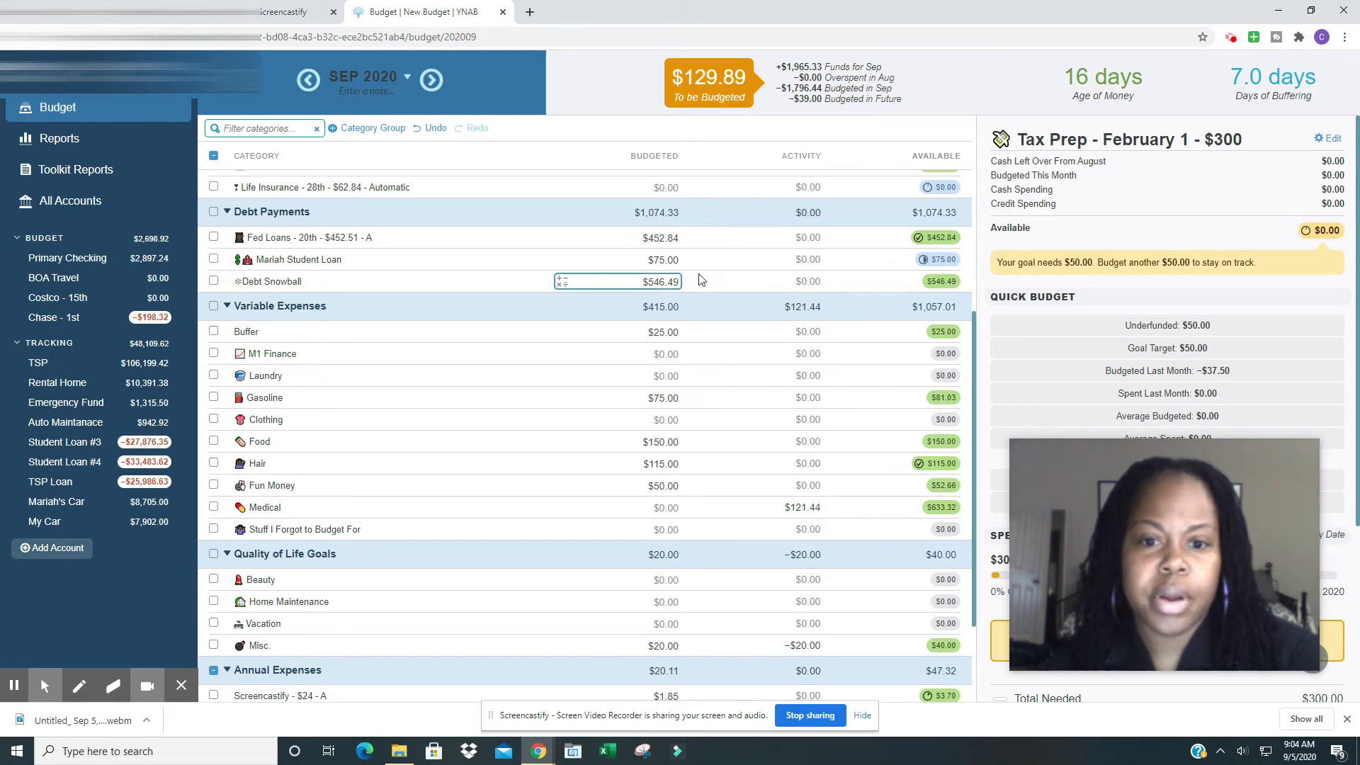
left_click(698, 279)
type("+129.89")
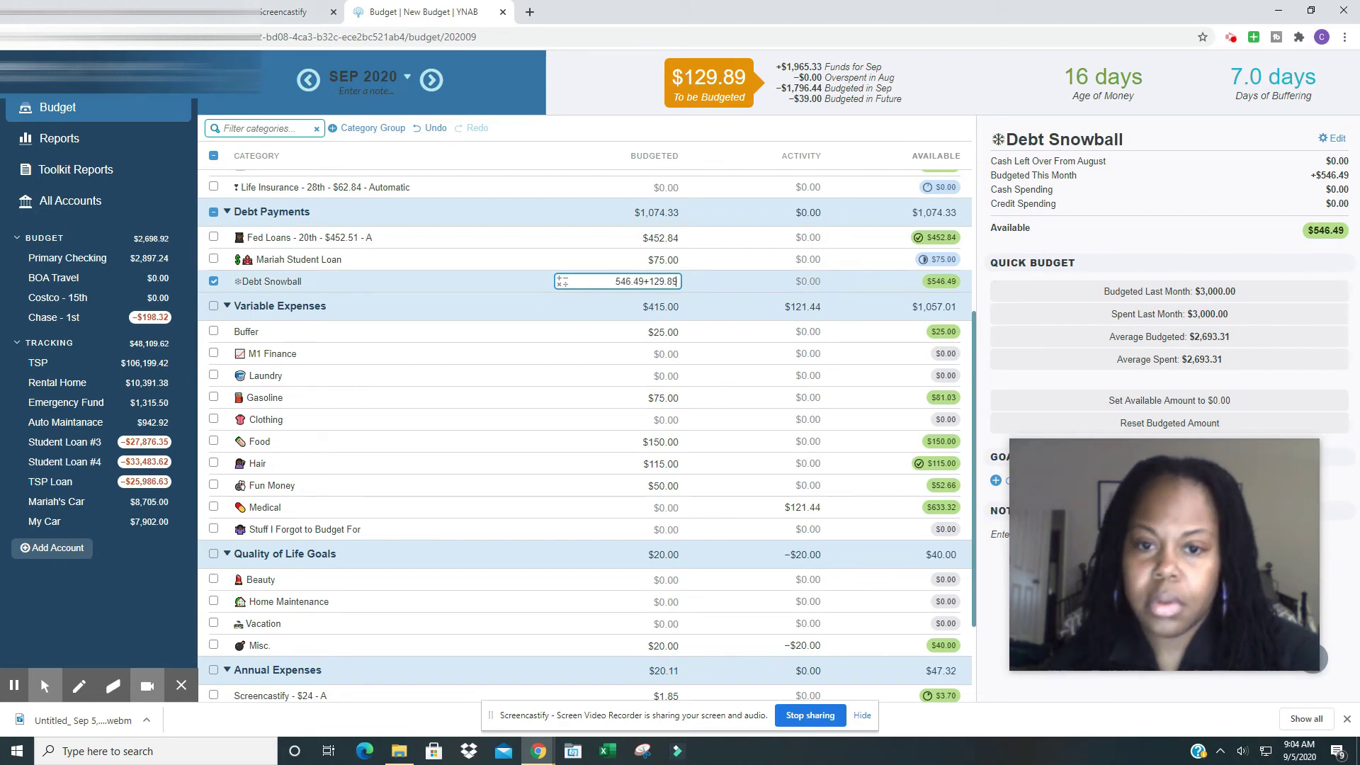
key("Return")
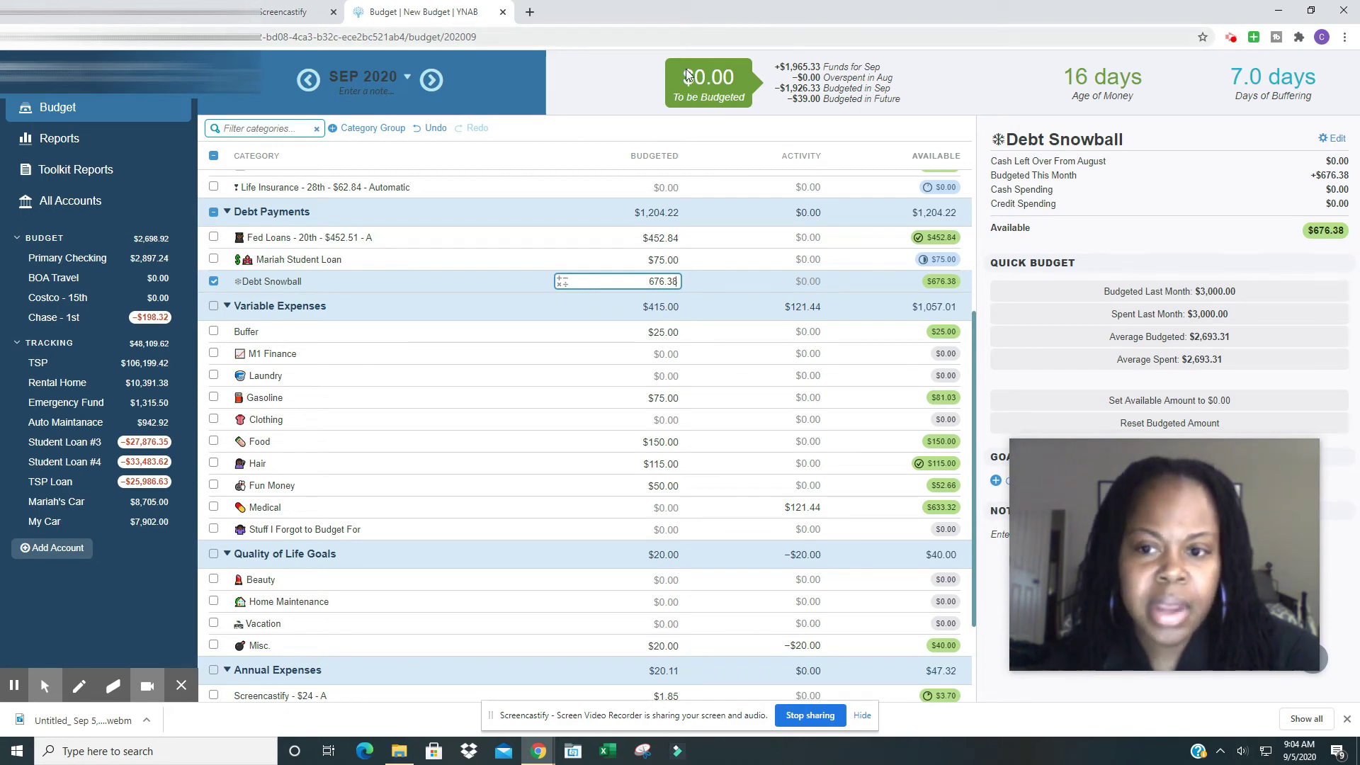
Record a $192.03 outflow to I5 Church in the Chase - 1st account, categorized as Tithe / Charitable Giving
scroll(749, 301, "up", 5)
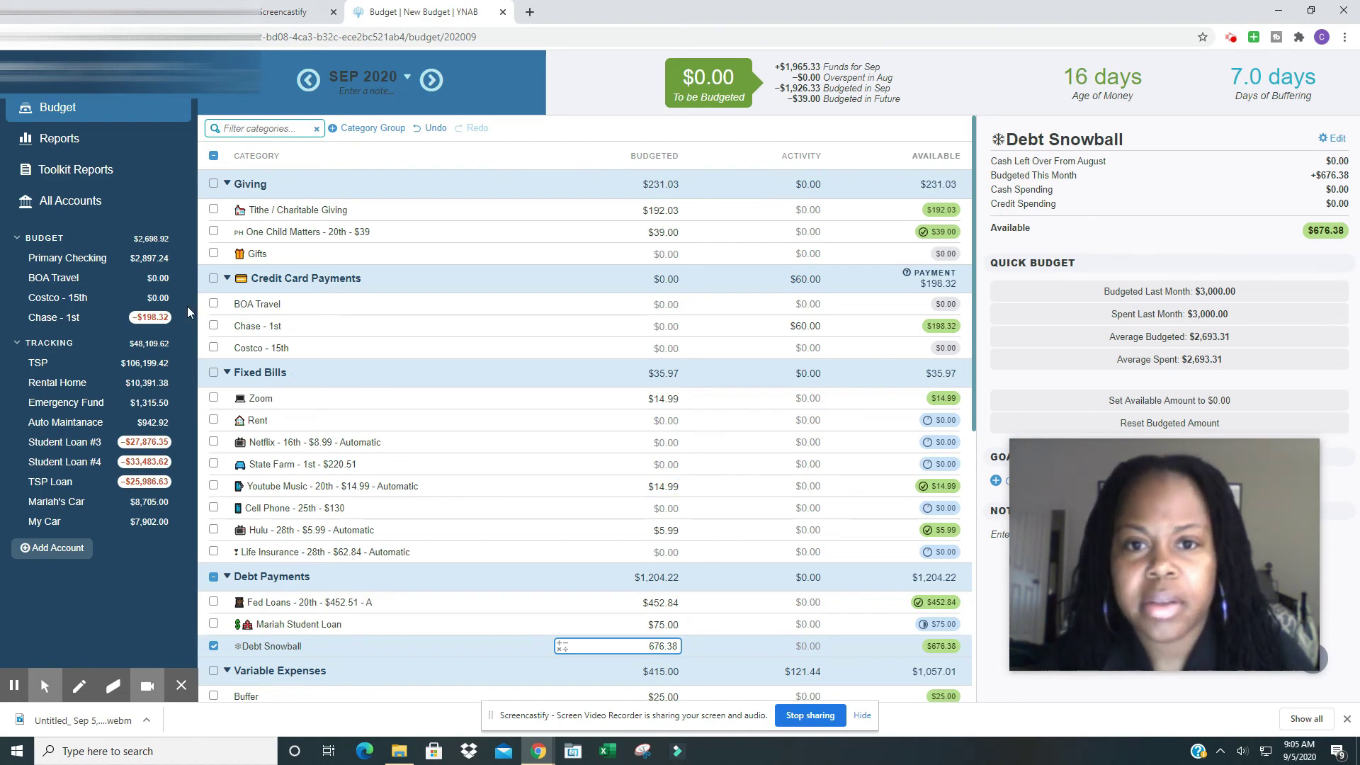
left_click(60, 322)
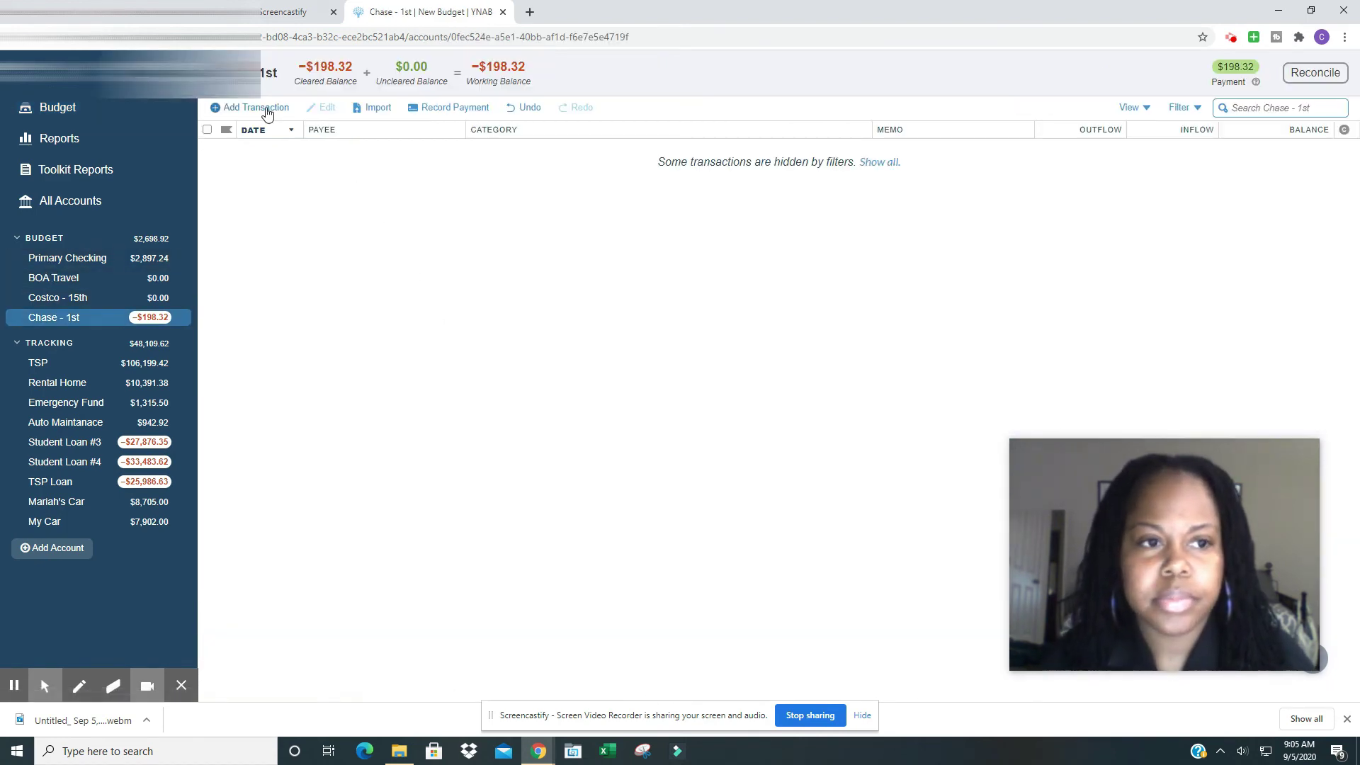
left_click(265, 107)
left_click(341, 152)
type("I5 Church")
key("Tab")
key("Tab")
key("Tab")
type("192.03")
key("Return")
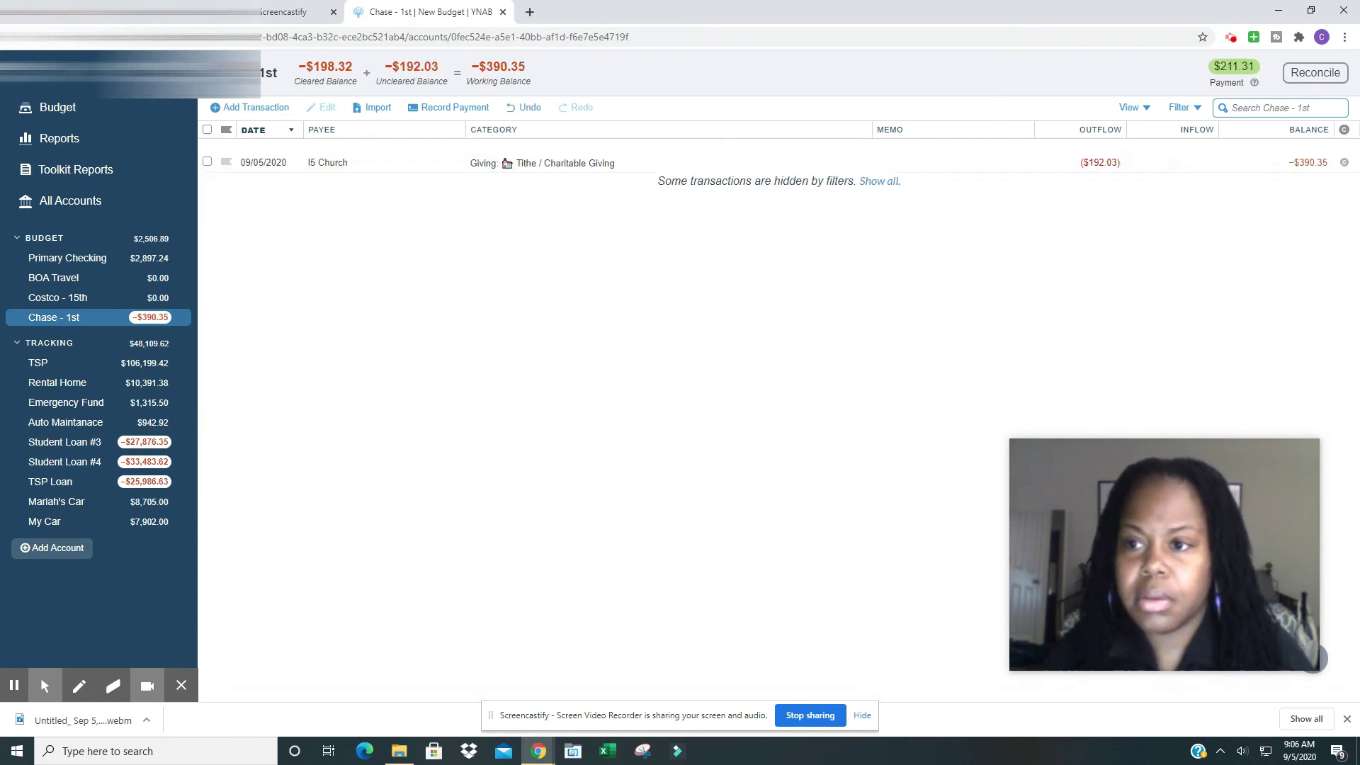
Review the September budget, checking the Chase - 1st payment amount and the categories below it
left_click(53, 119)
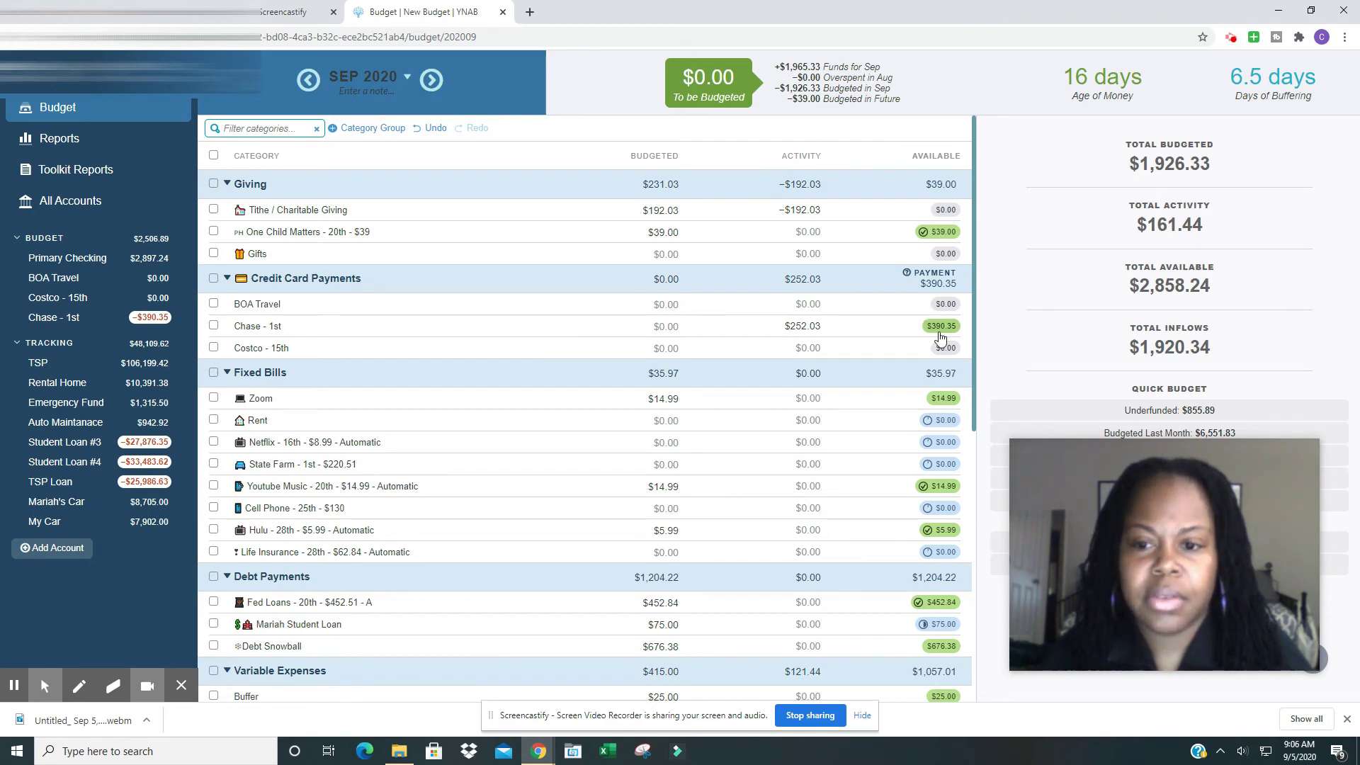
mouse_move(940, 339)
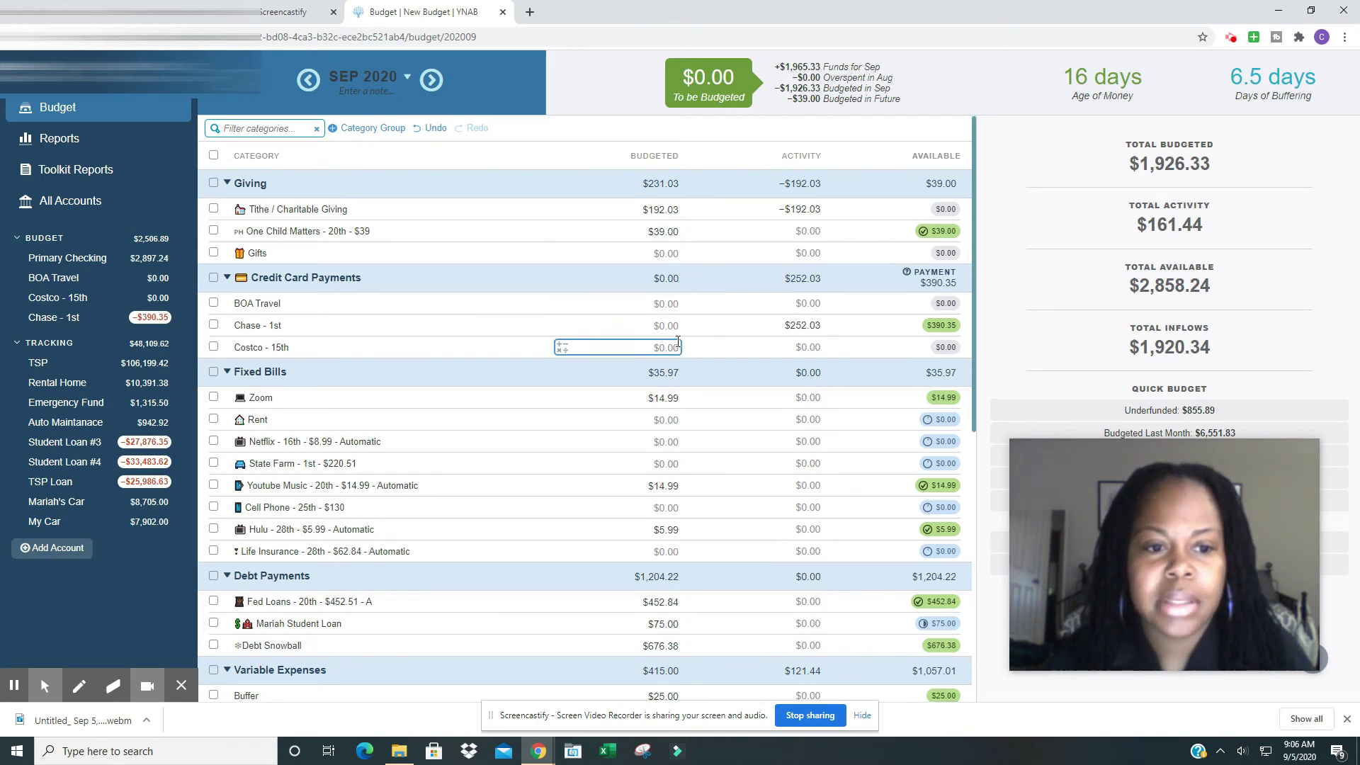
scroll(682, 333, "down", 1)
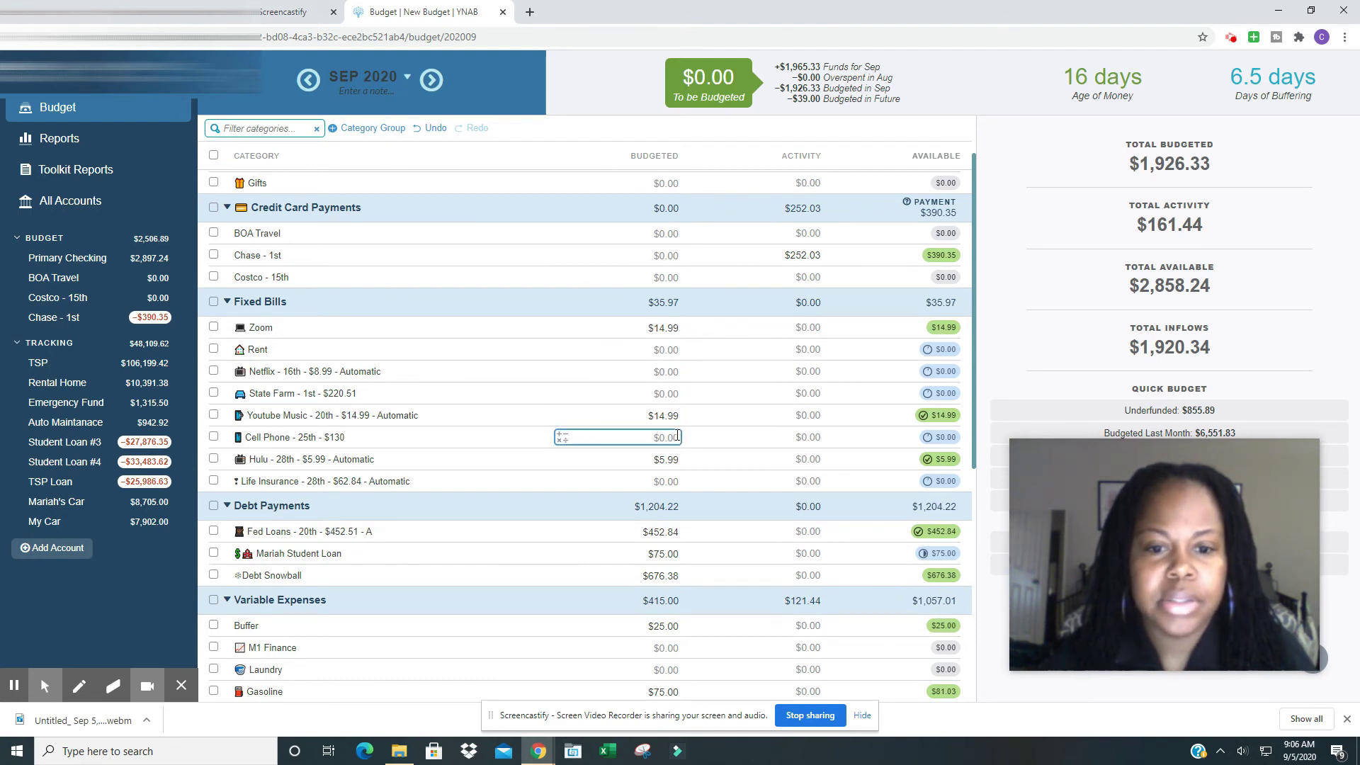
scroll(680, 462, "down", 1)
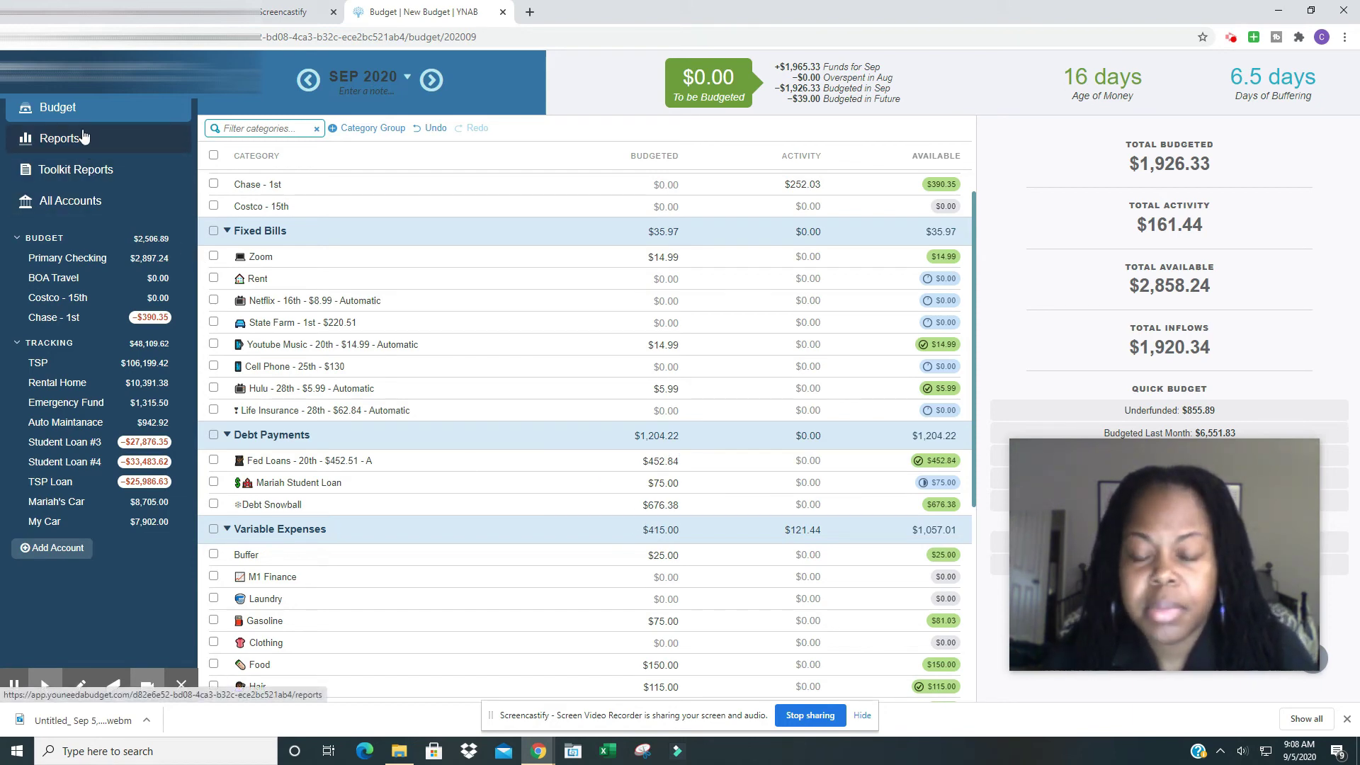
Record a $452.84 outflow to Fed Loans in the Primary Checking account, categorized under the Fed Loans category of Debt Payments
left_click(78, 259)
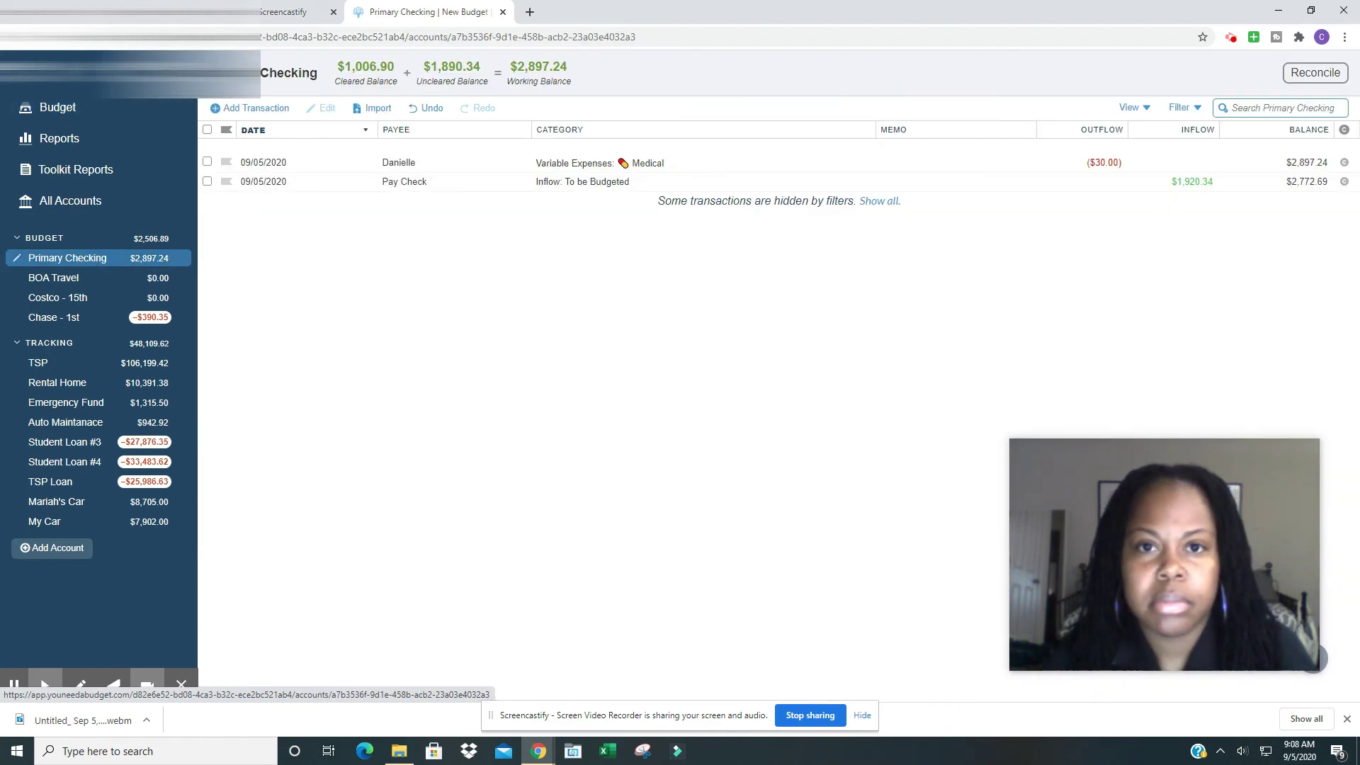
left_click(258, 109)
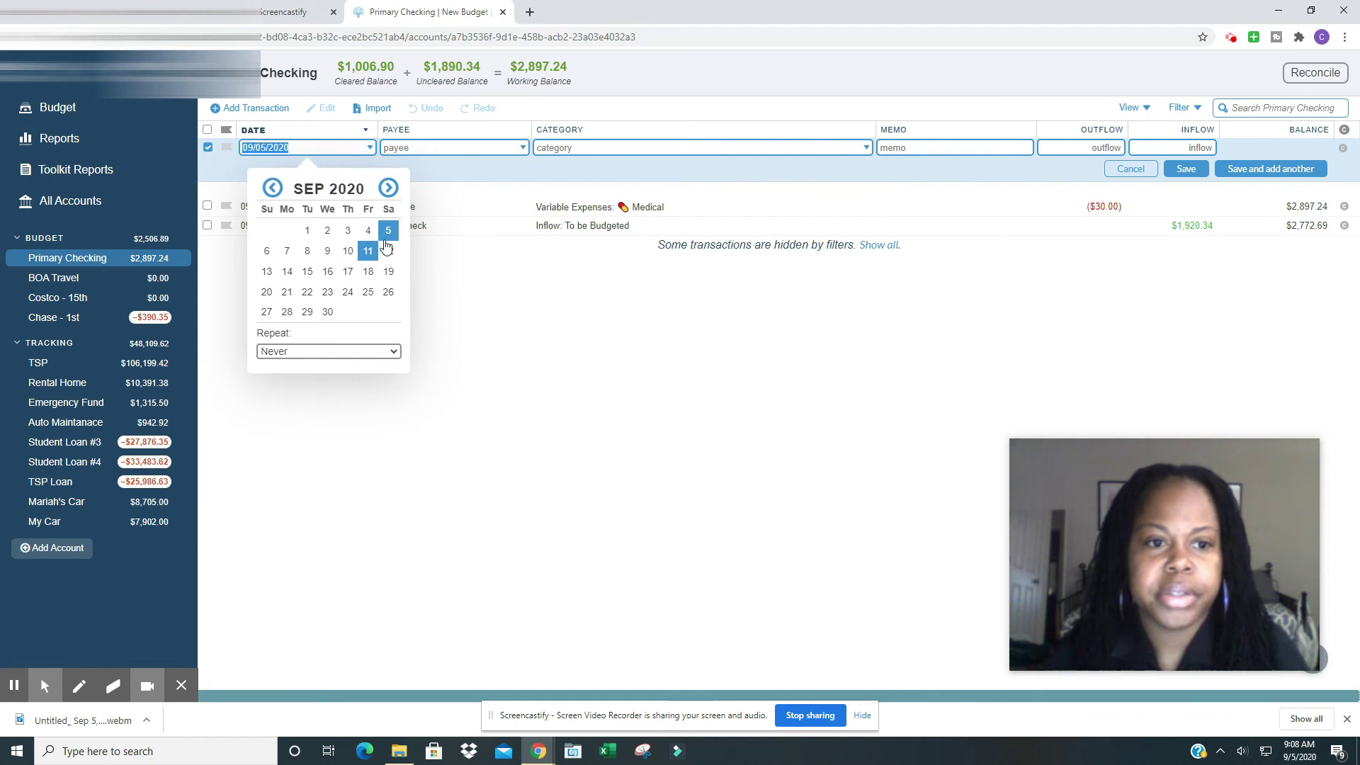
left_click(424, 149)
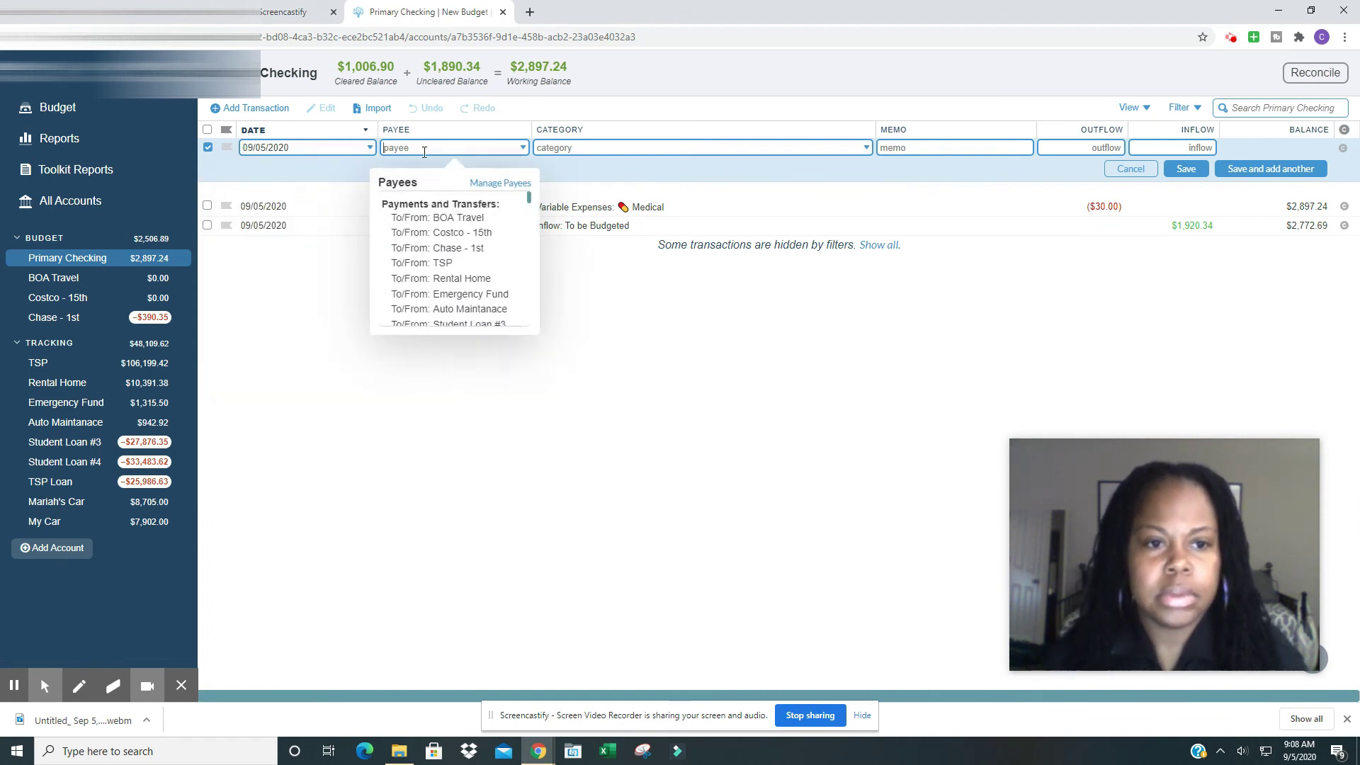
type("P")
key("BackSpace")
type("Fed")
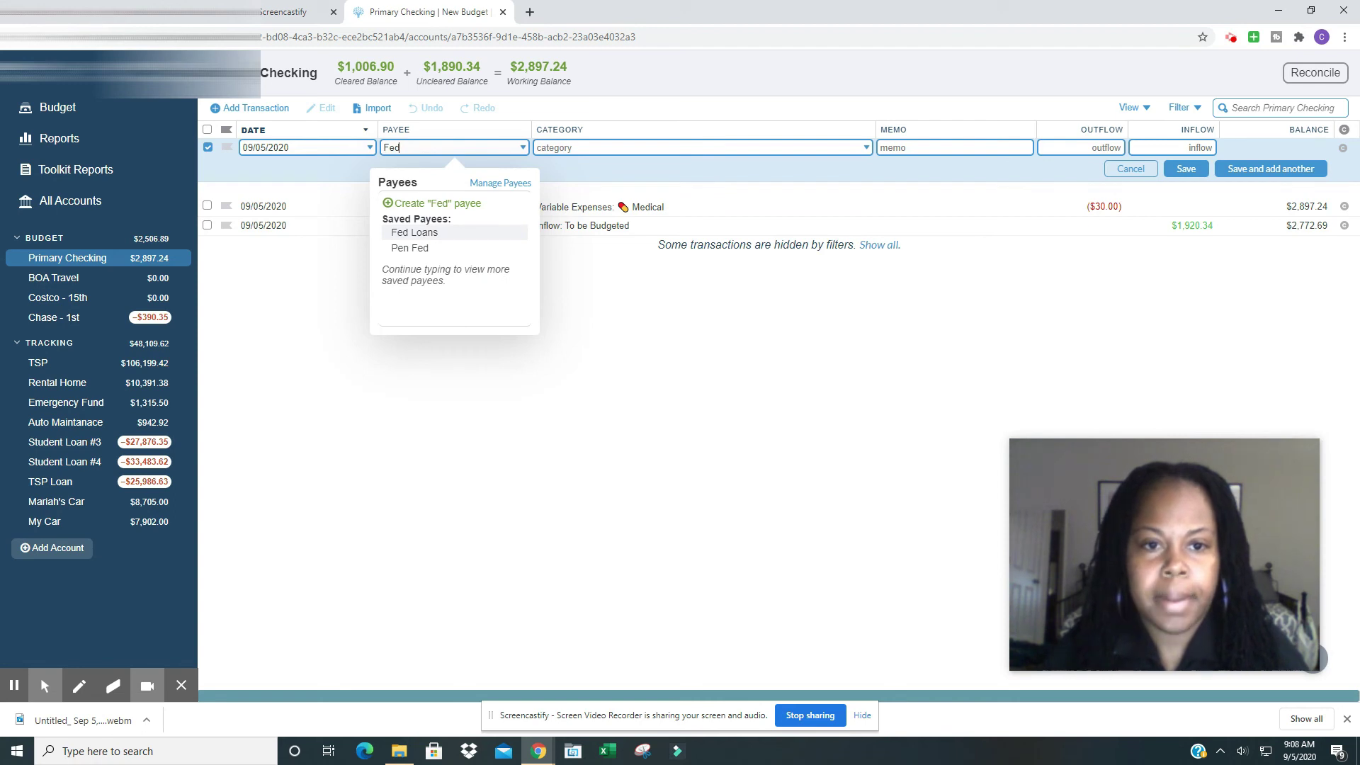
left_click(425, 232)
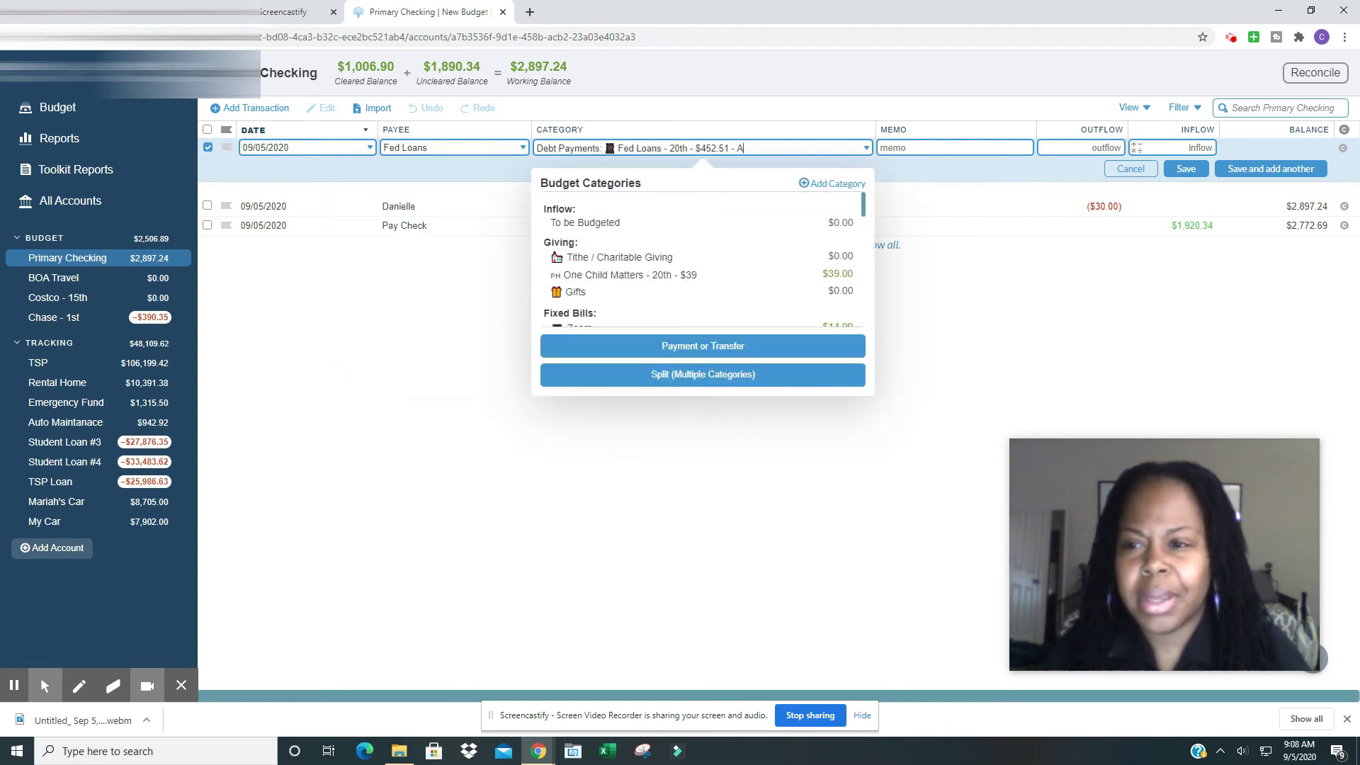
left_click(1114, 149)
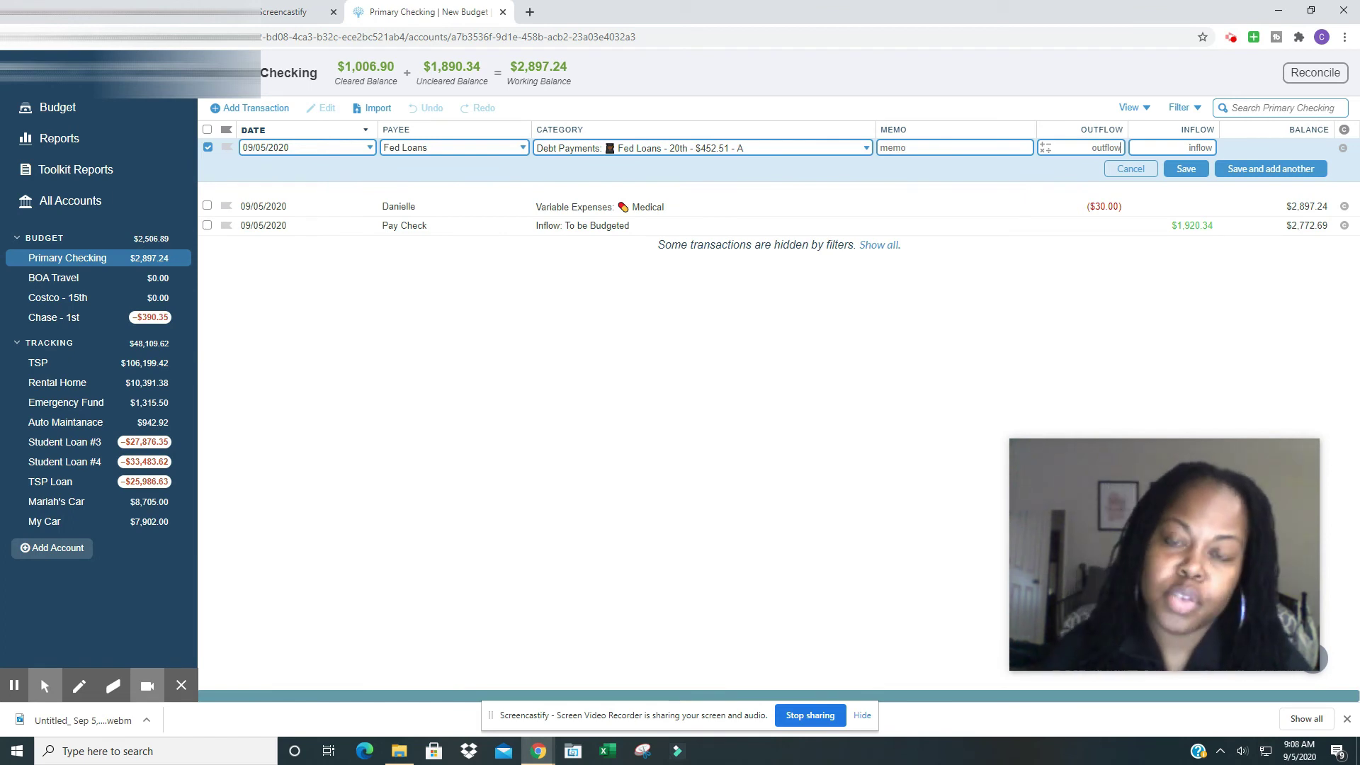
type("452.")
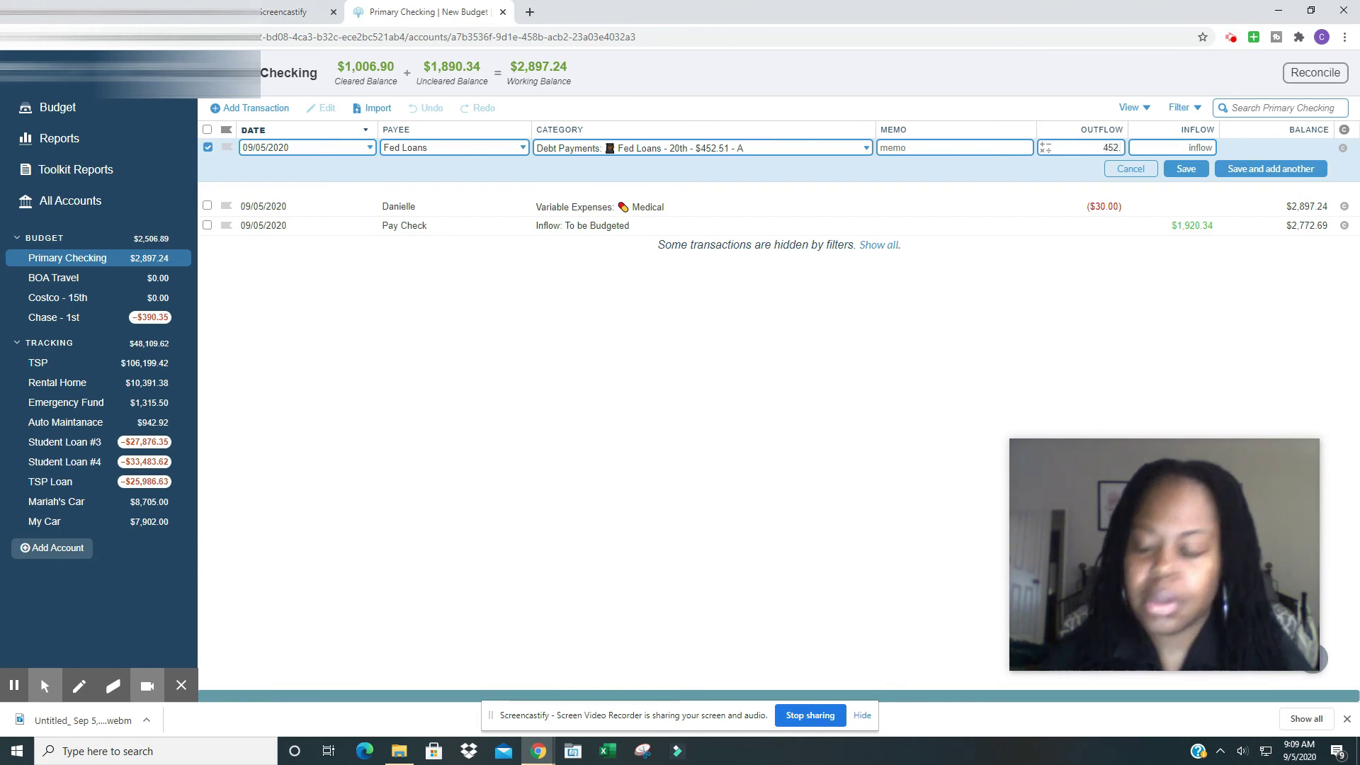
type("8")
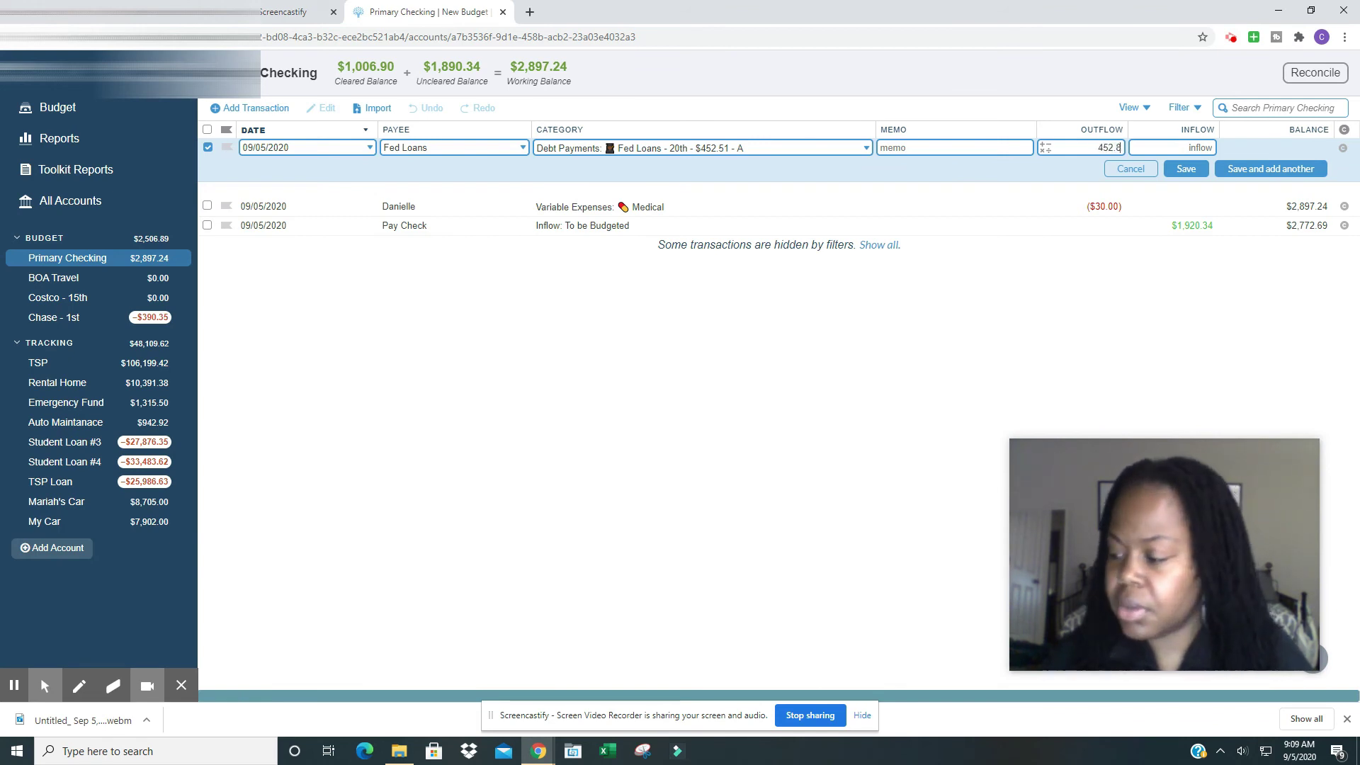
type("4")
key("Return")
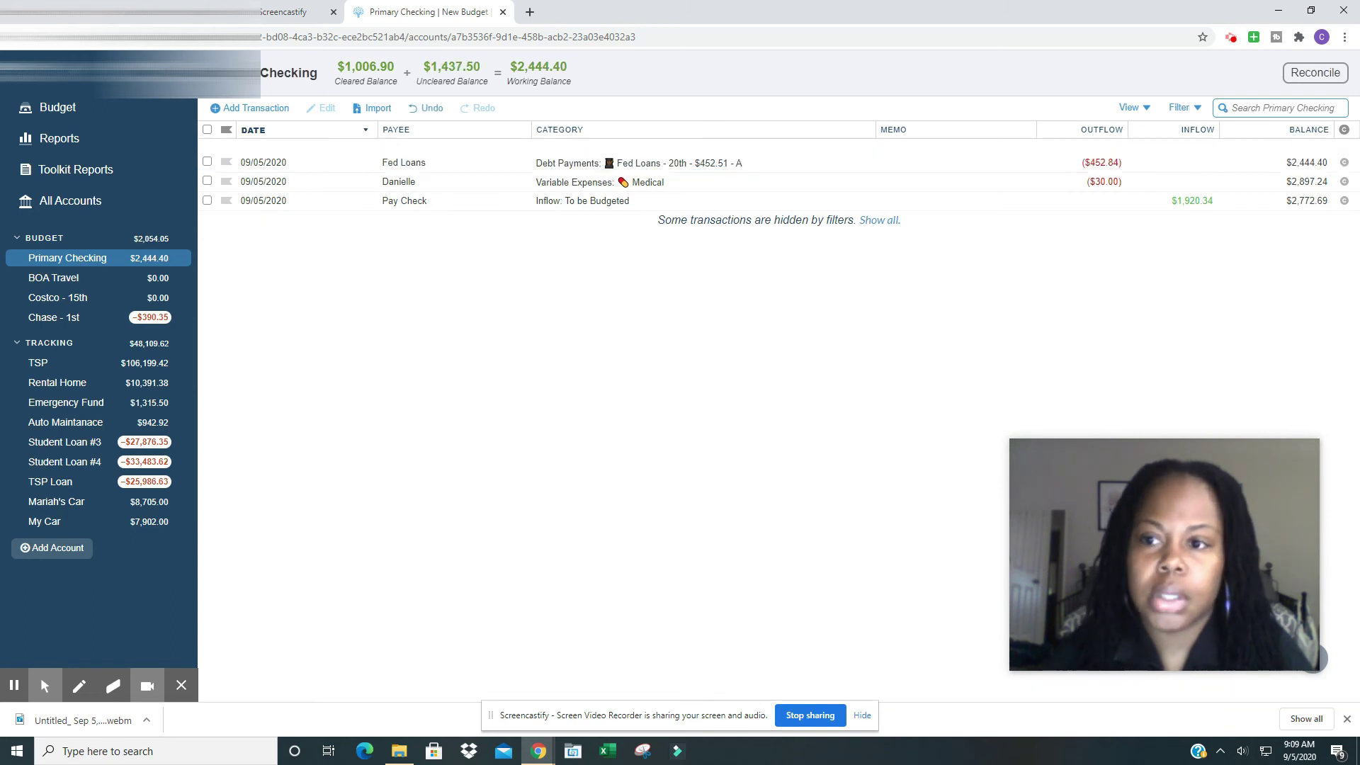
Record a second outflow to Fed Loans in Primary Checking for $676.38, categorized as Debt Snowball
left_click(237, 109)
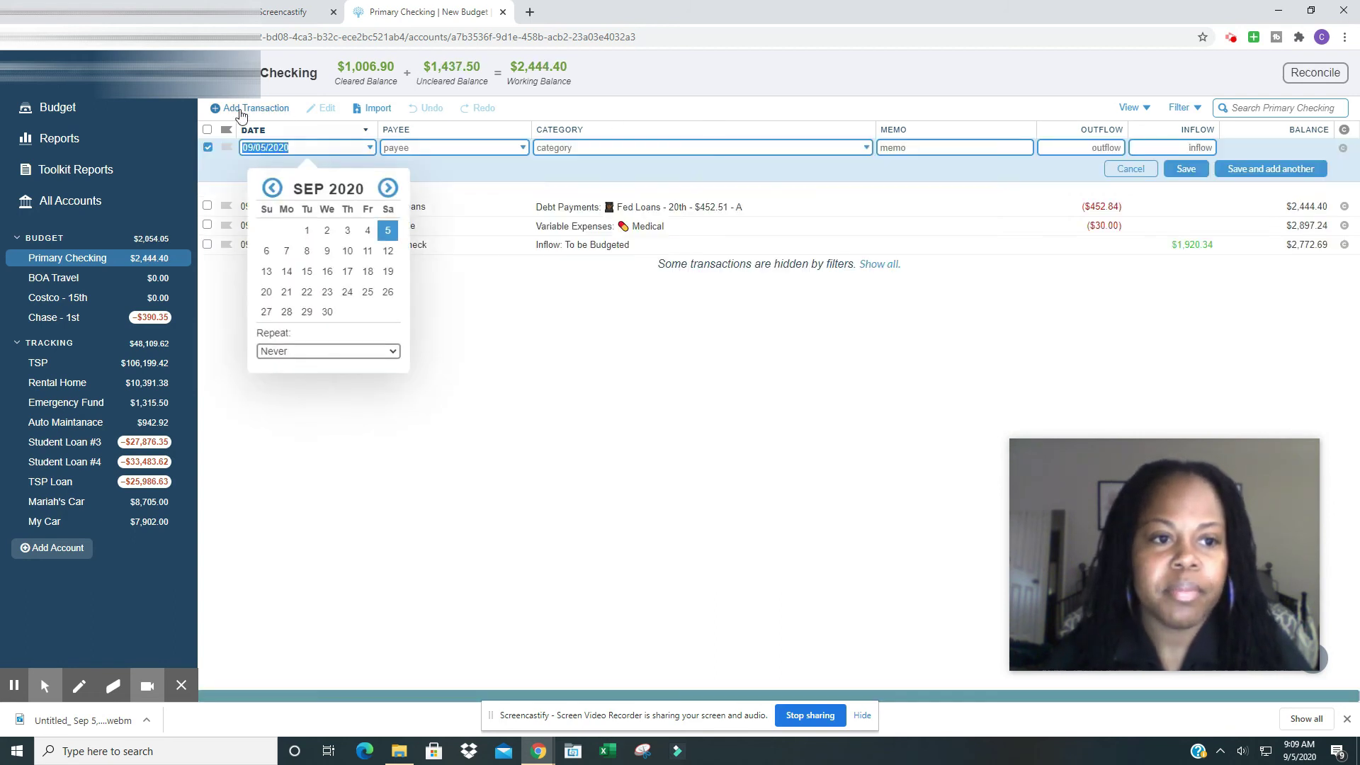
left_click(452, 149)
type("Fed Loans")
key("Tab")
left_click(741, 159)
left_click(739, 150)
scroll(676, 282, "down", 1)
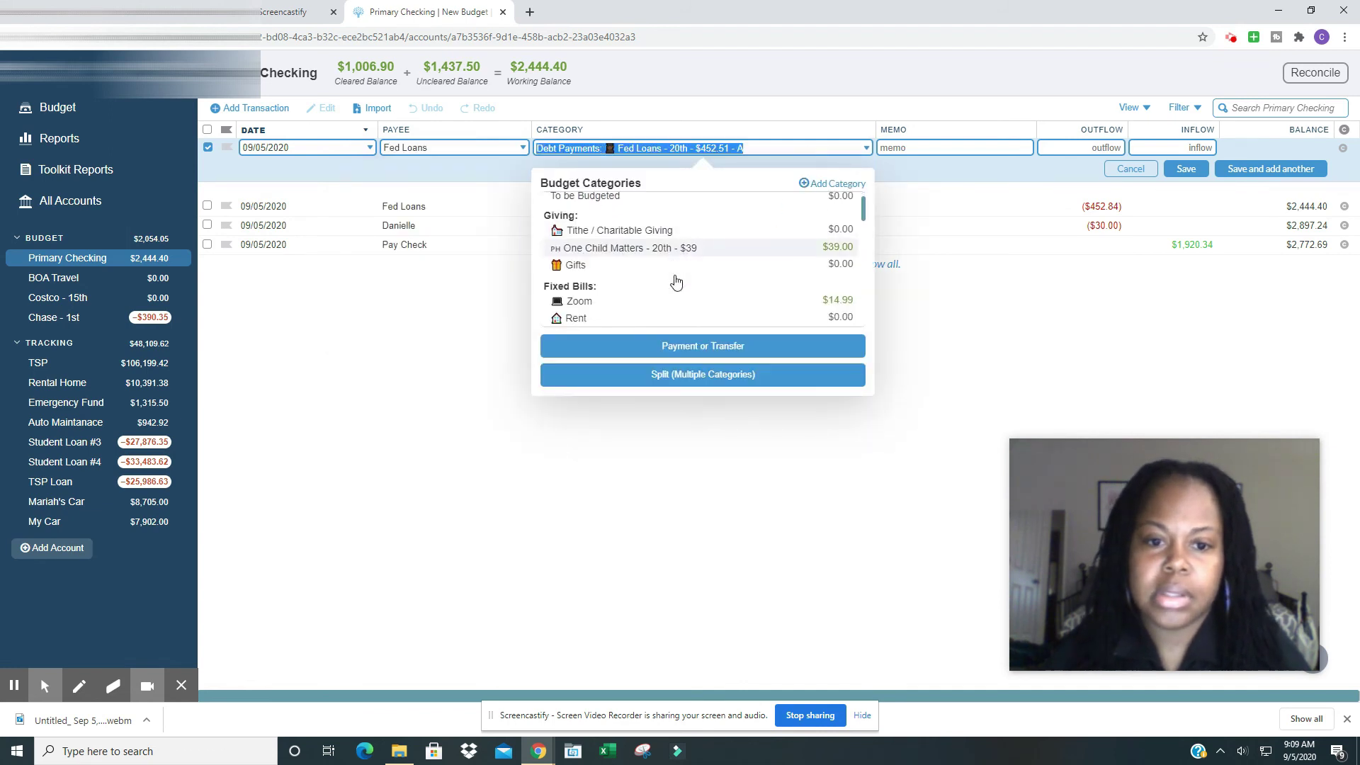
scroll(677, 281, "down", 3)
left_click(653, 313)
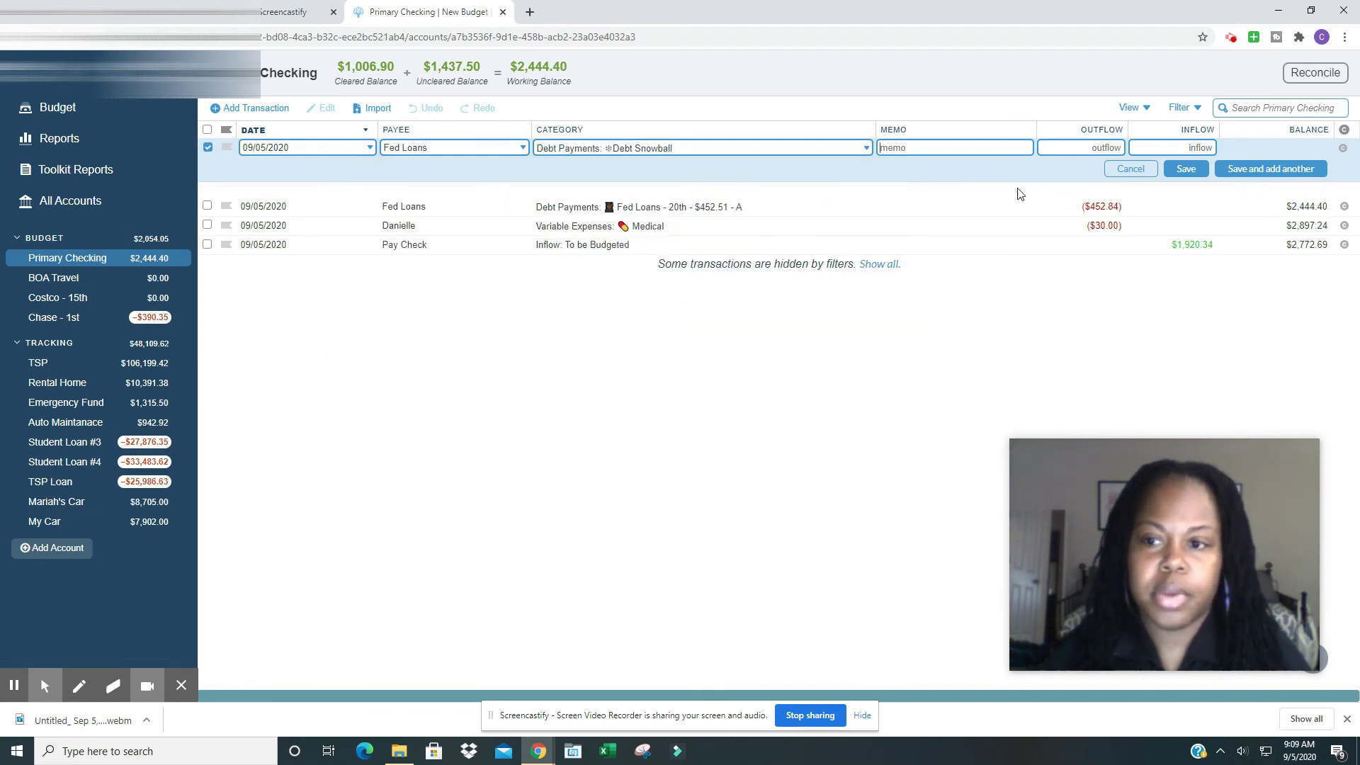
type("676.38")
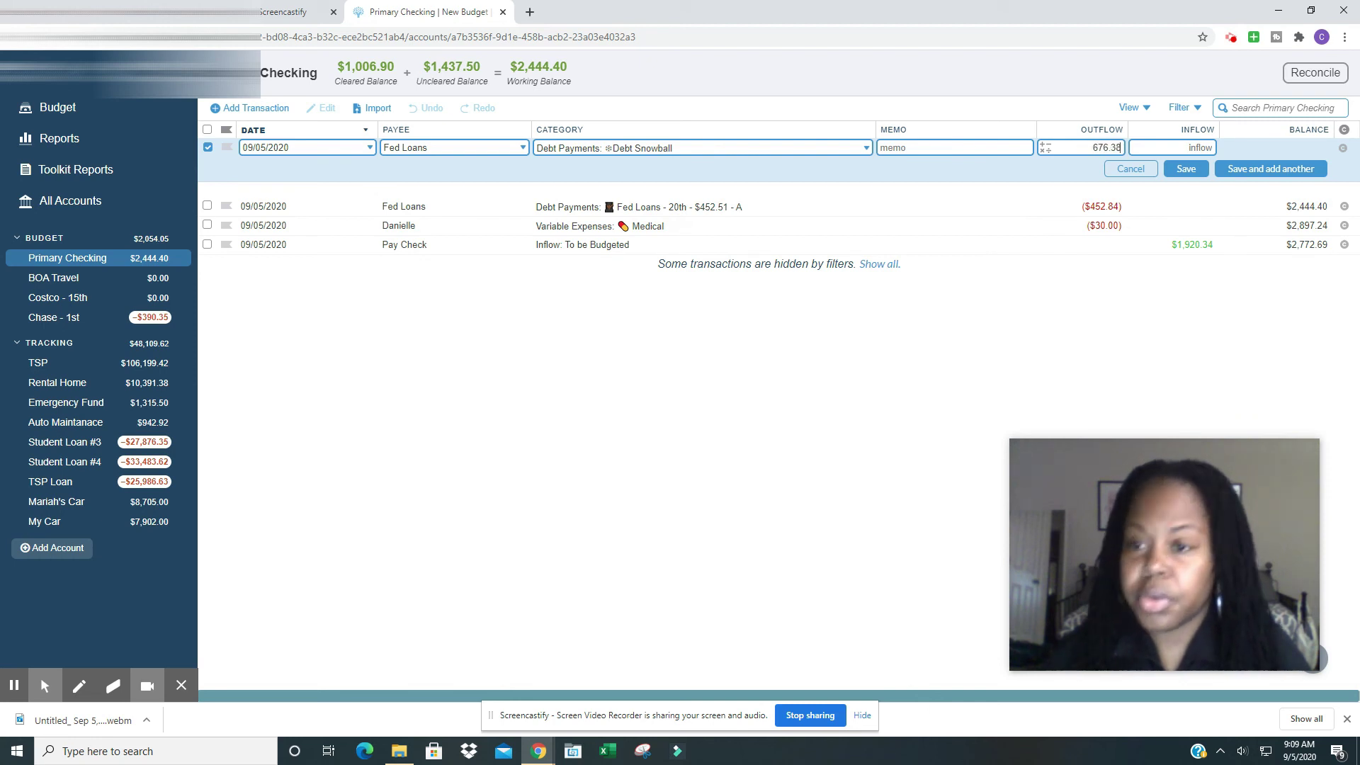
key("Return")
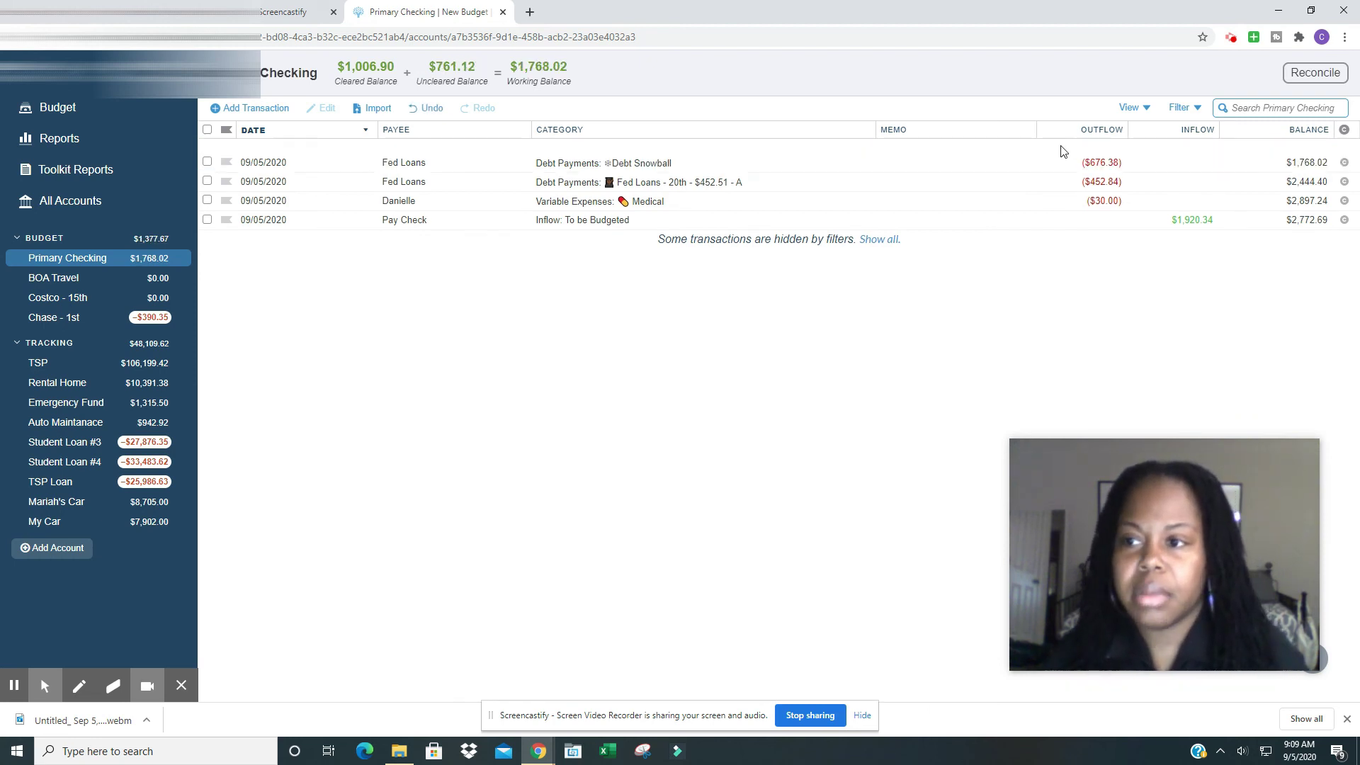
Review the September budget, checking the available amounts under Debt Payments, Variable Expenses, Quality of Life Goals and Annual Expenses
left_click(60, 109)
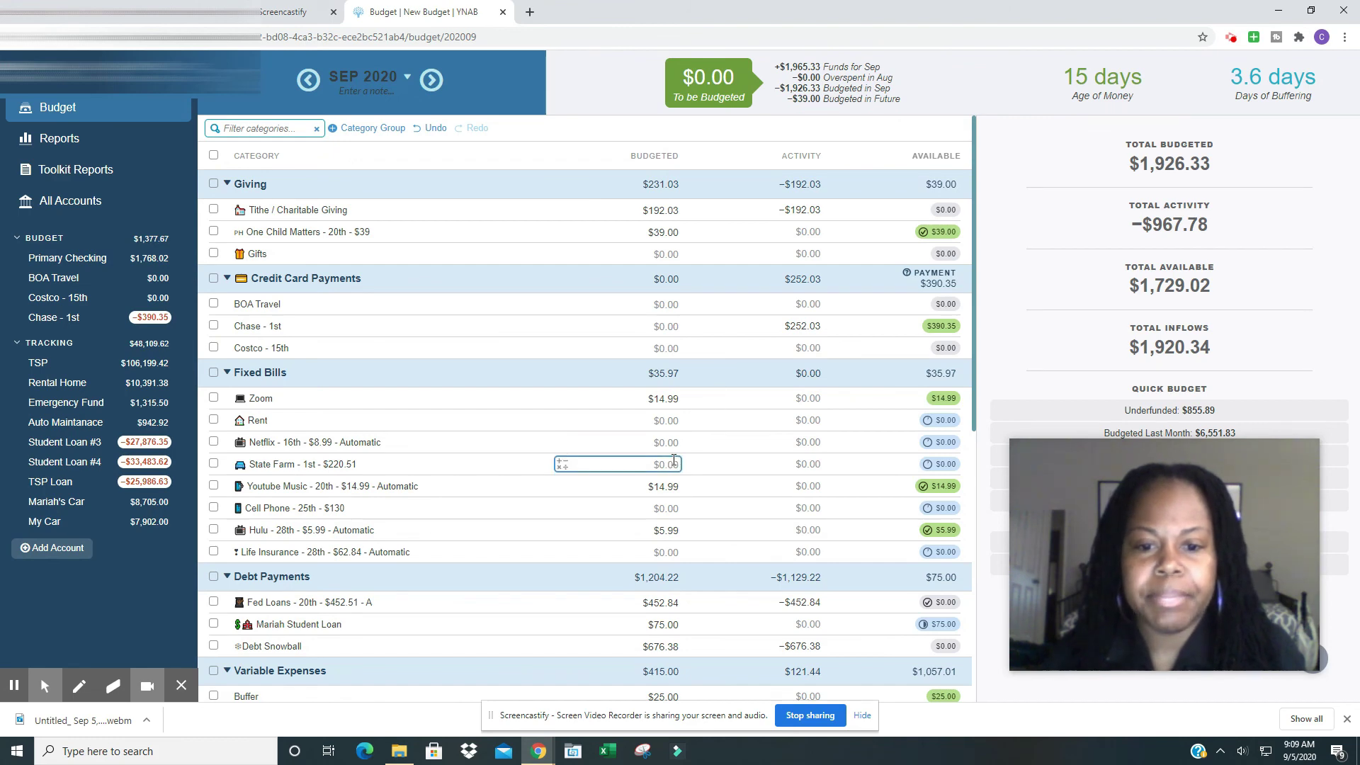
scroll(616, 551, "down", 1)
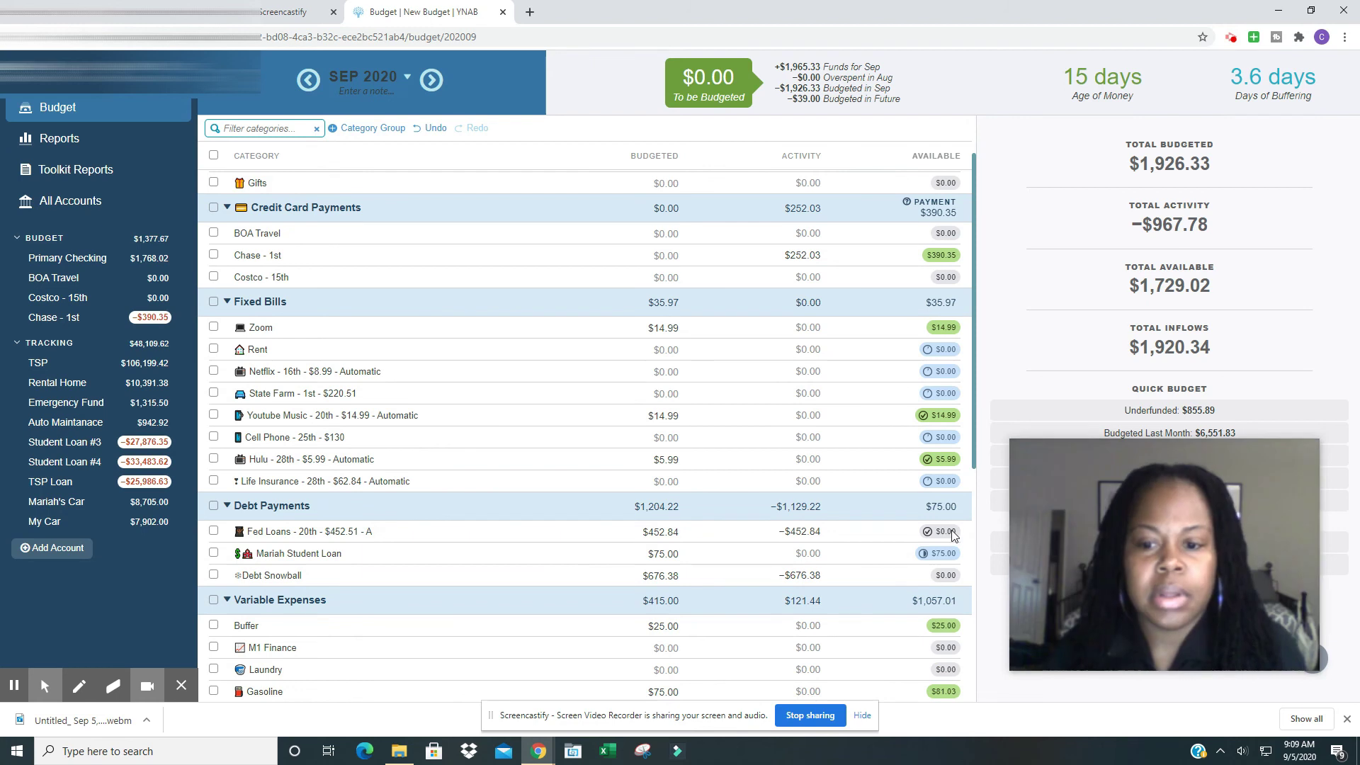
mouse_move(949, 534)
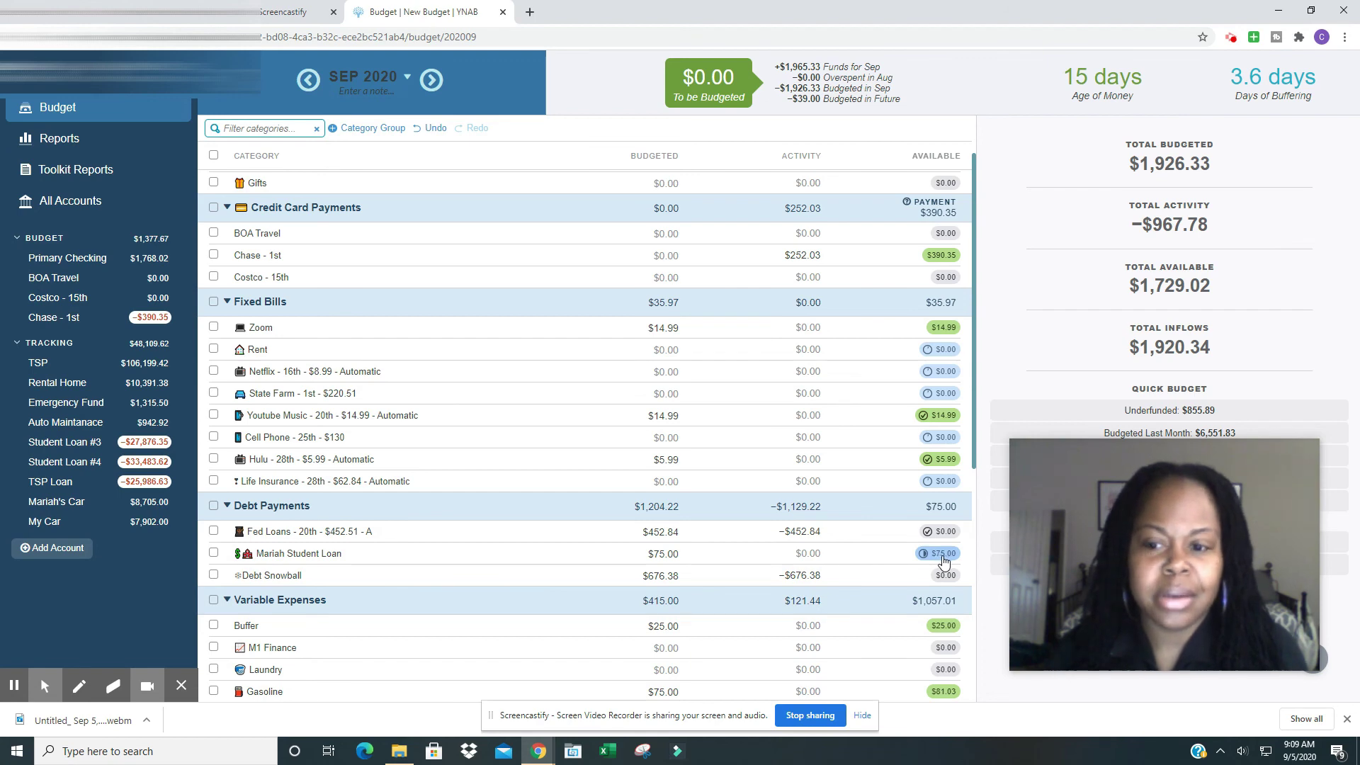
mouse_move(941, 561)
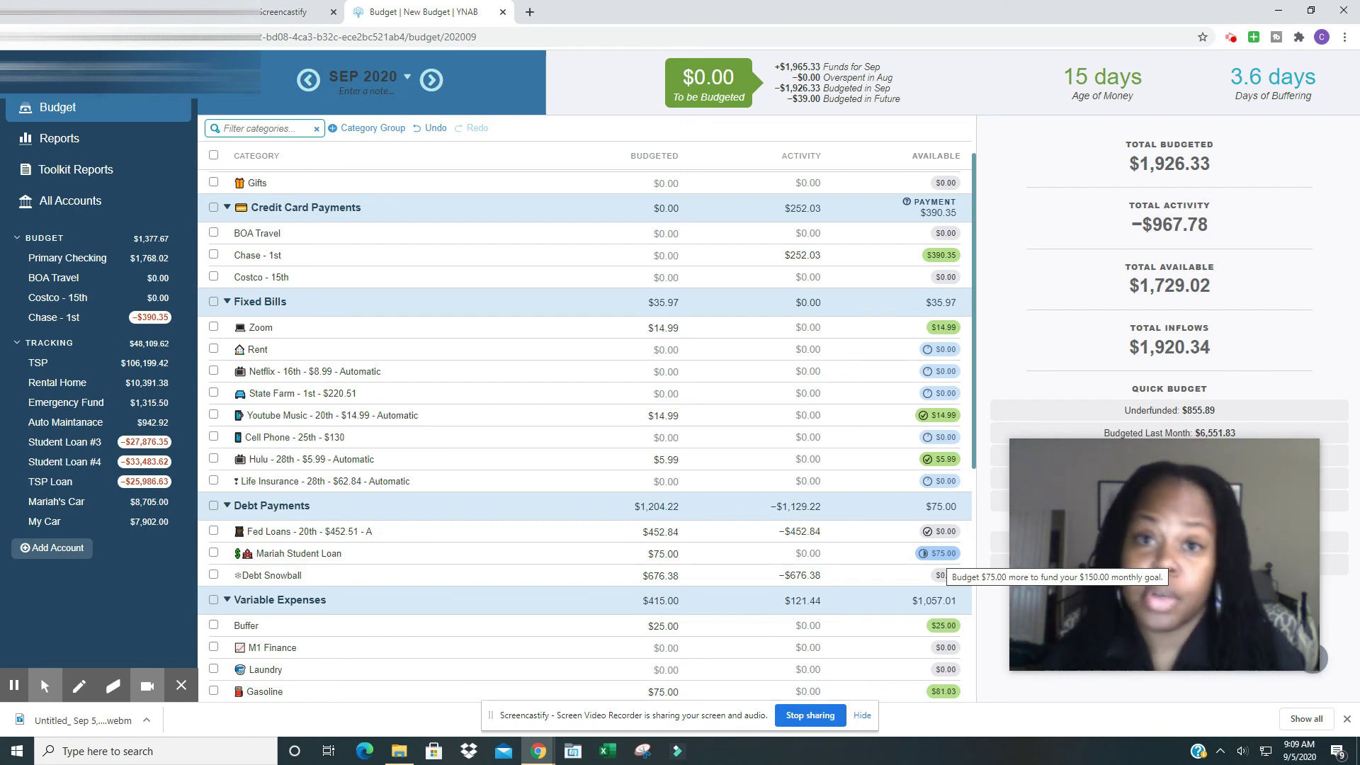
scroll(756, 572, "down", 1)
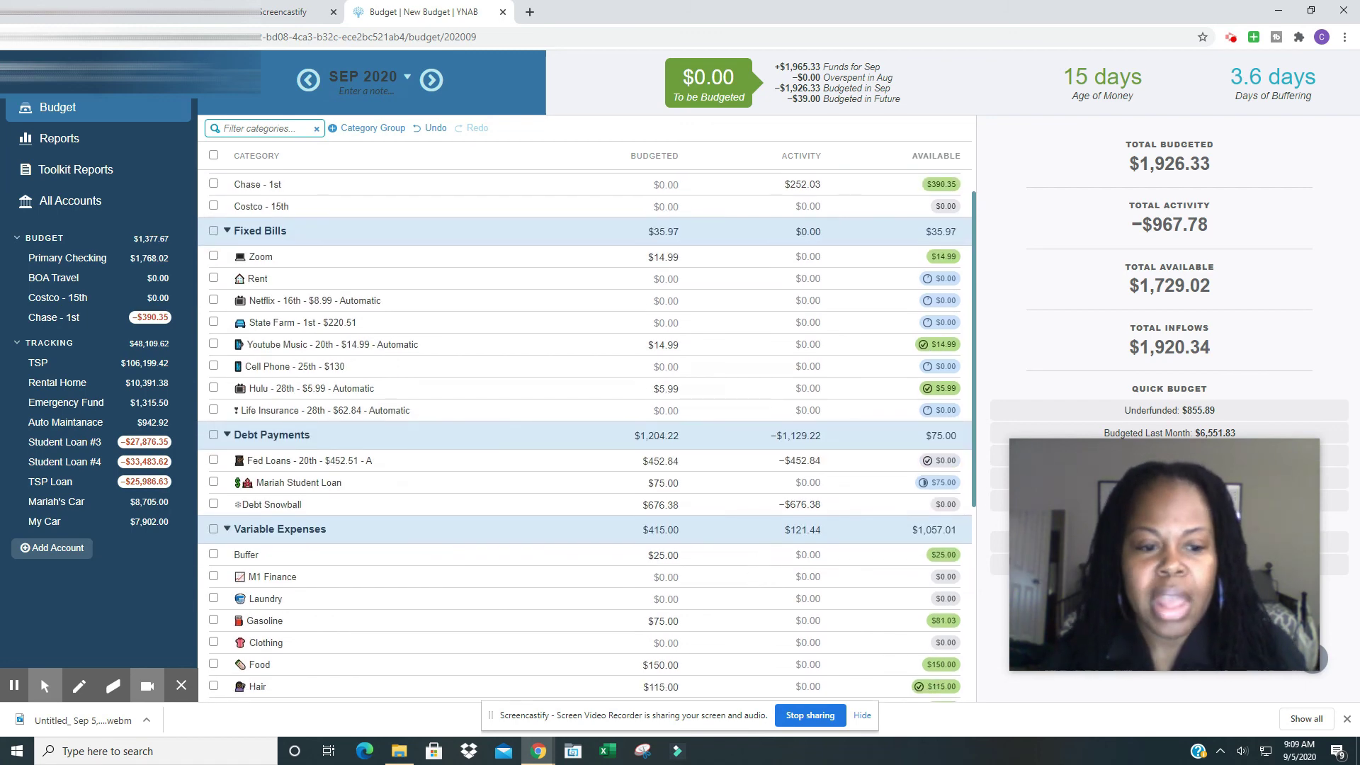
scroll(666, 549, "down", 1)
left_click(666, 549)
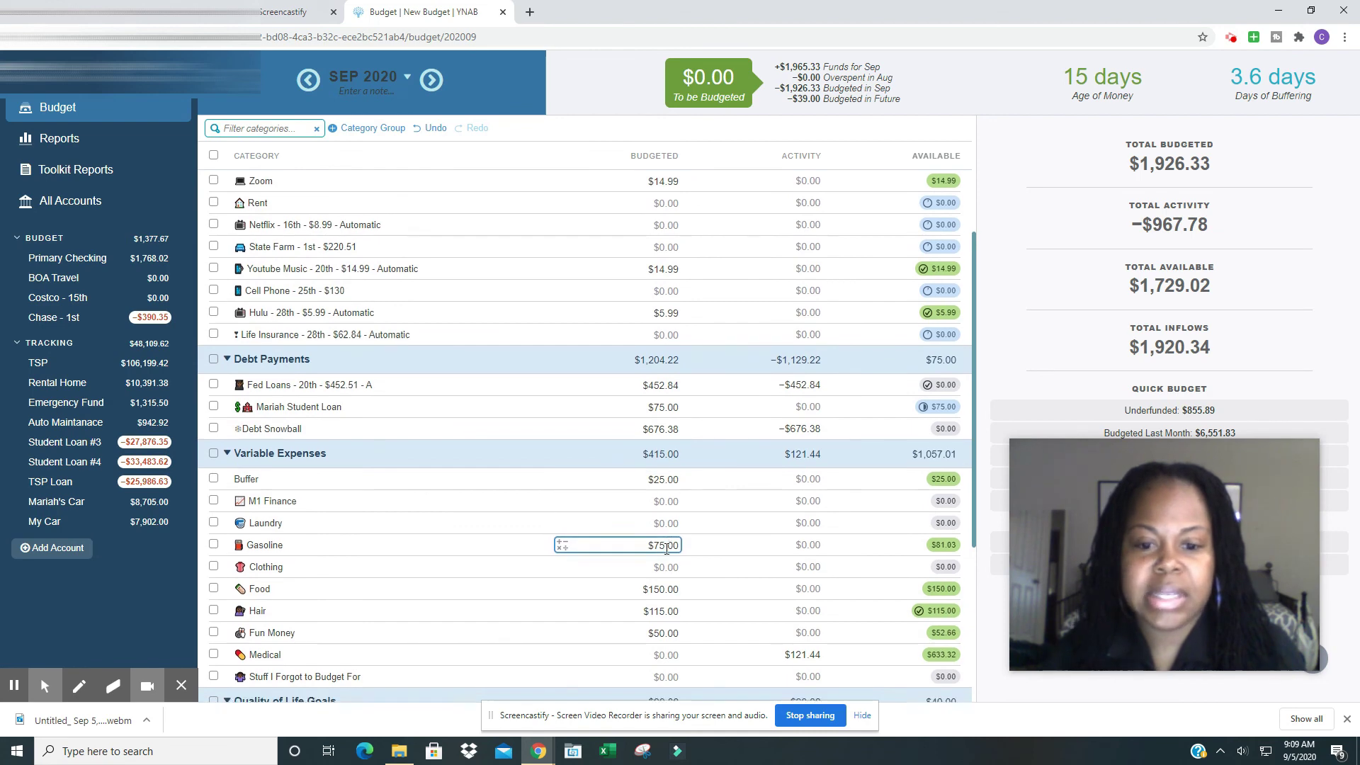
scroll(666, 549, "down", 1)
left_click(669, 548)
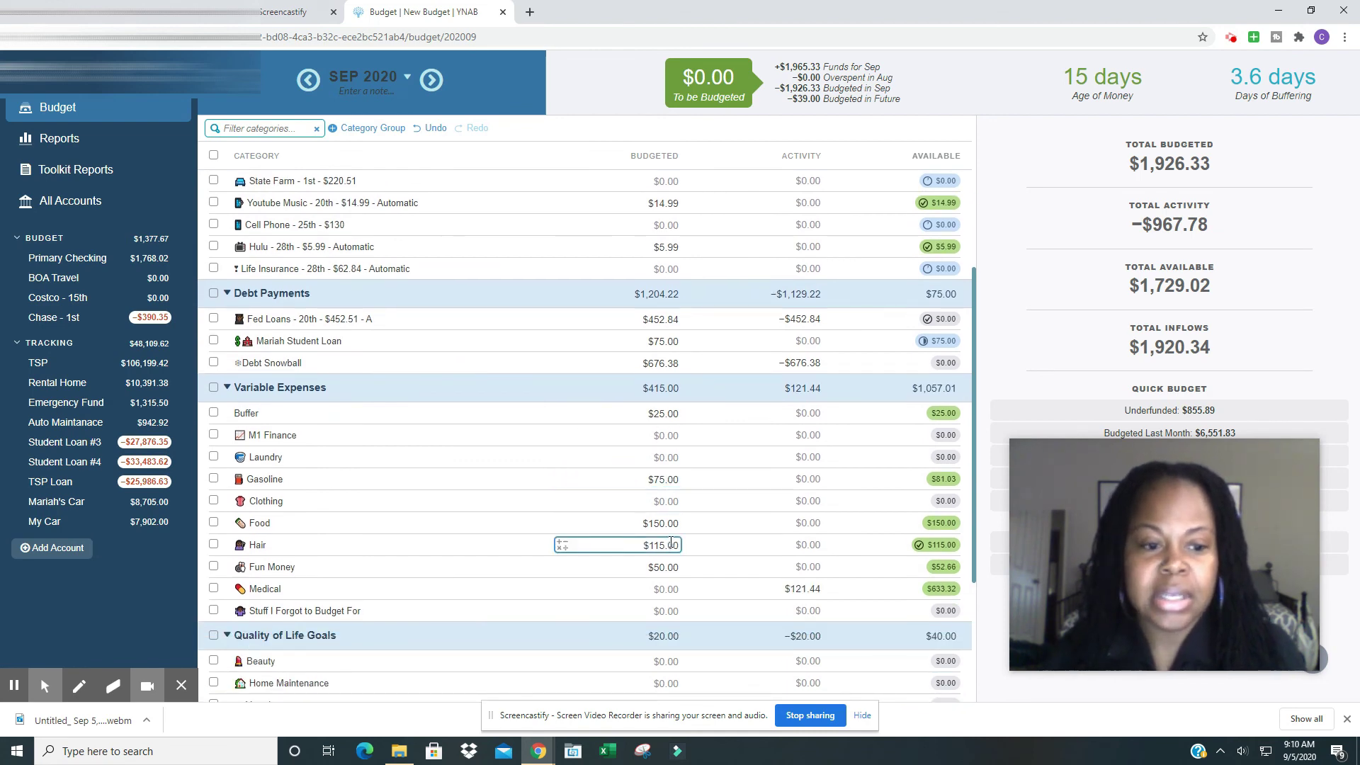
left_click(673, 524)
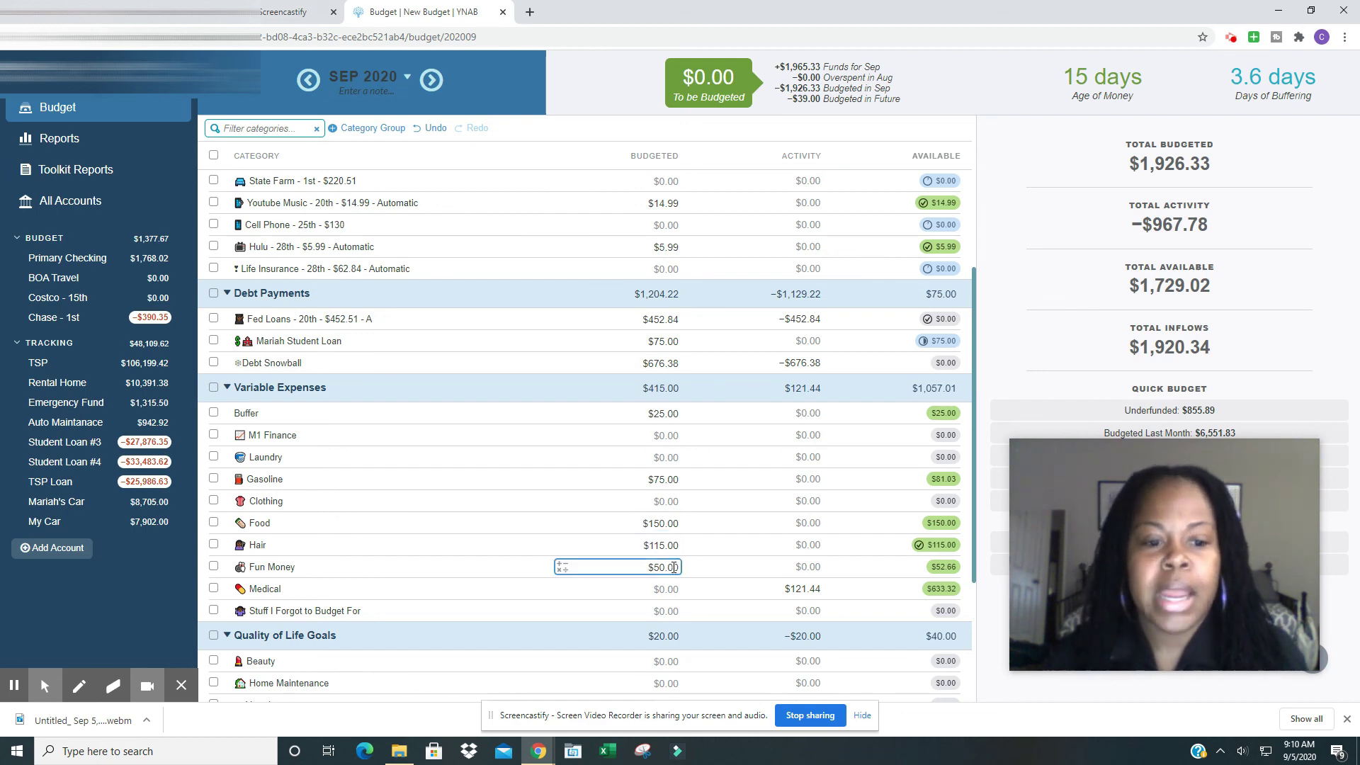
scroll(677, 587, "down", 3)
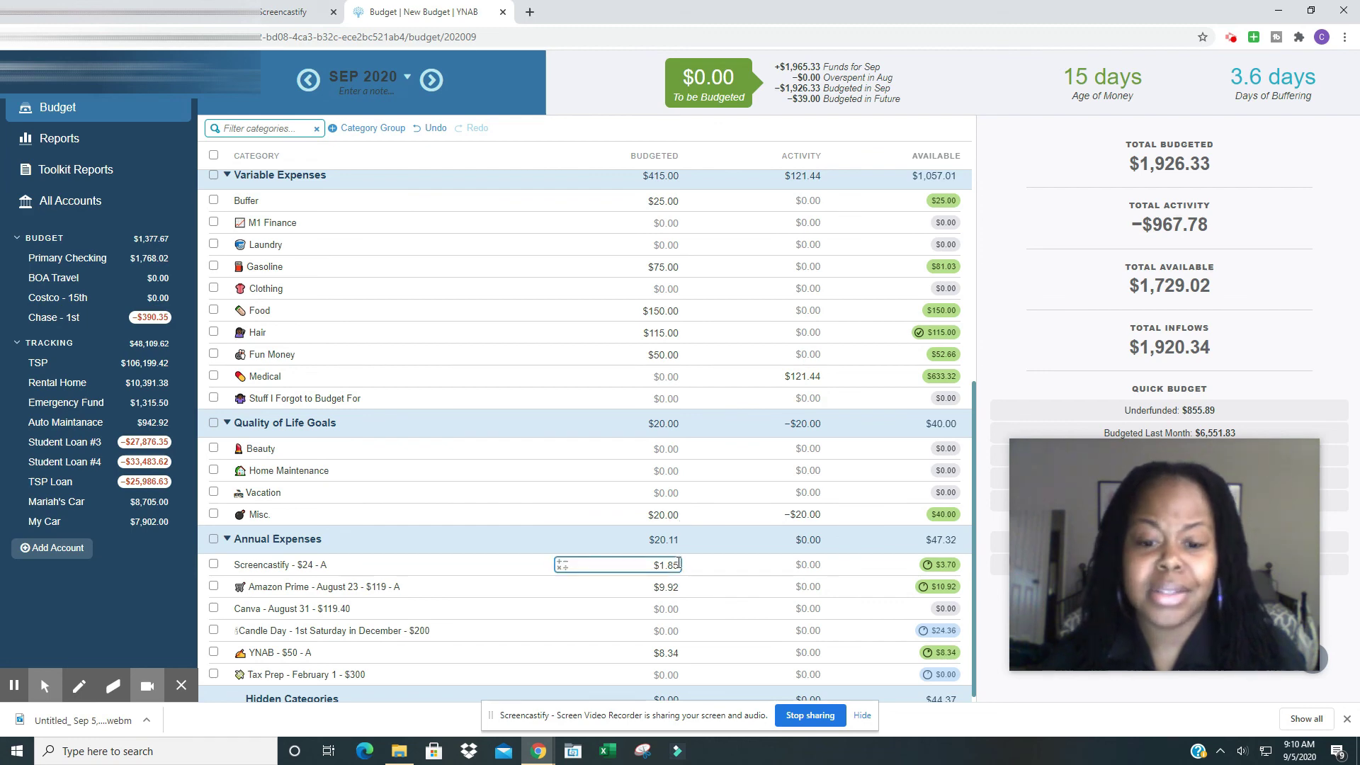
scroll(680, 566, "down", 1)
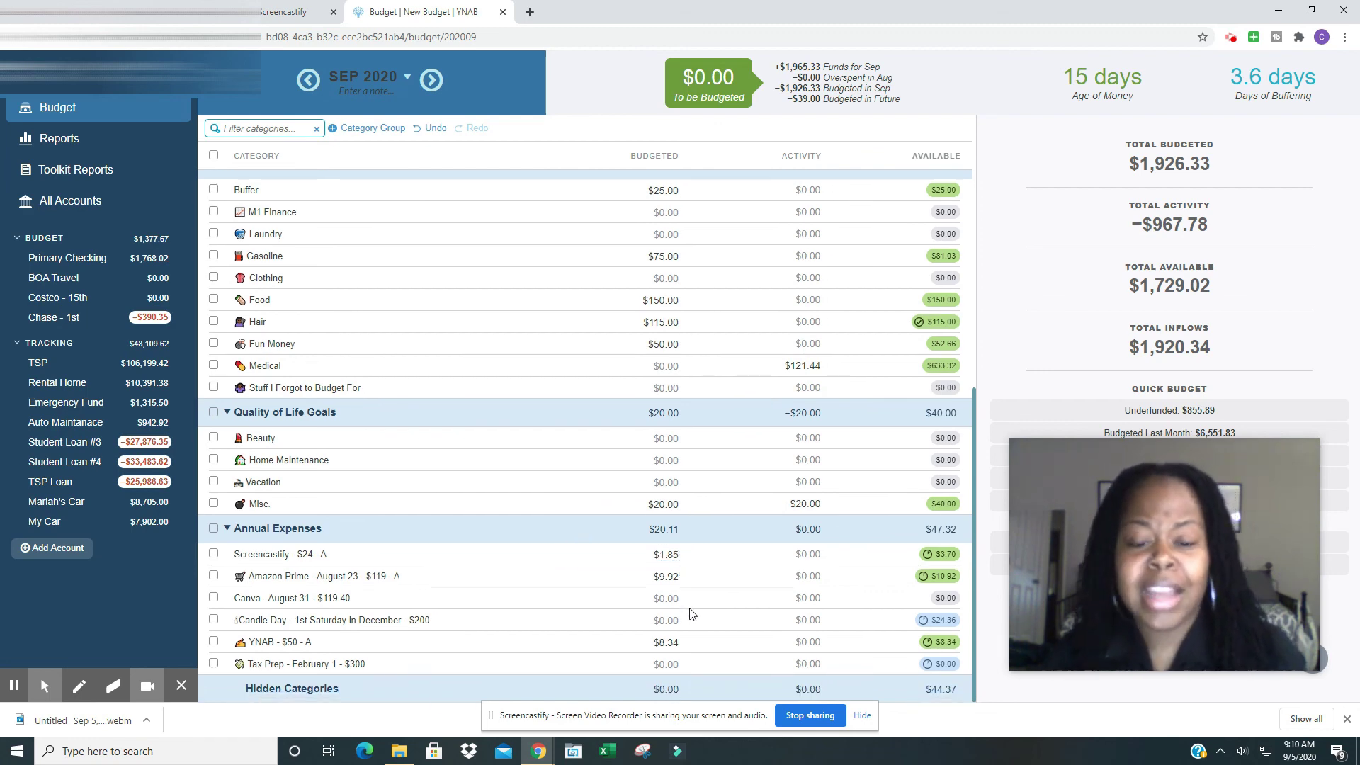
scroll(691, 614, "up", 8)
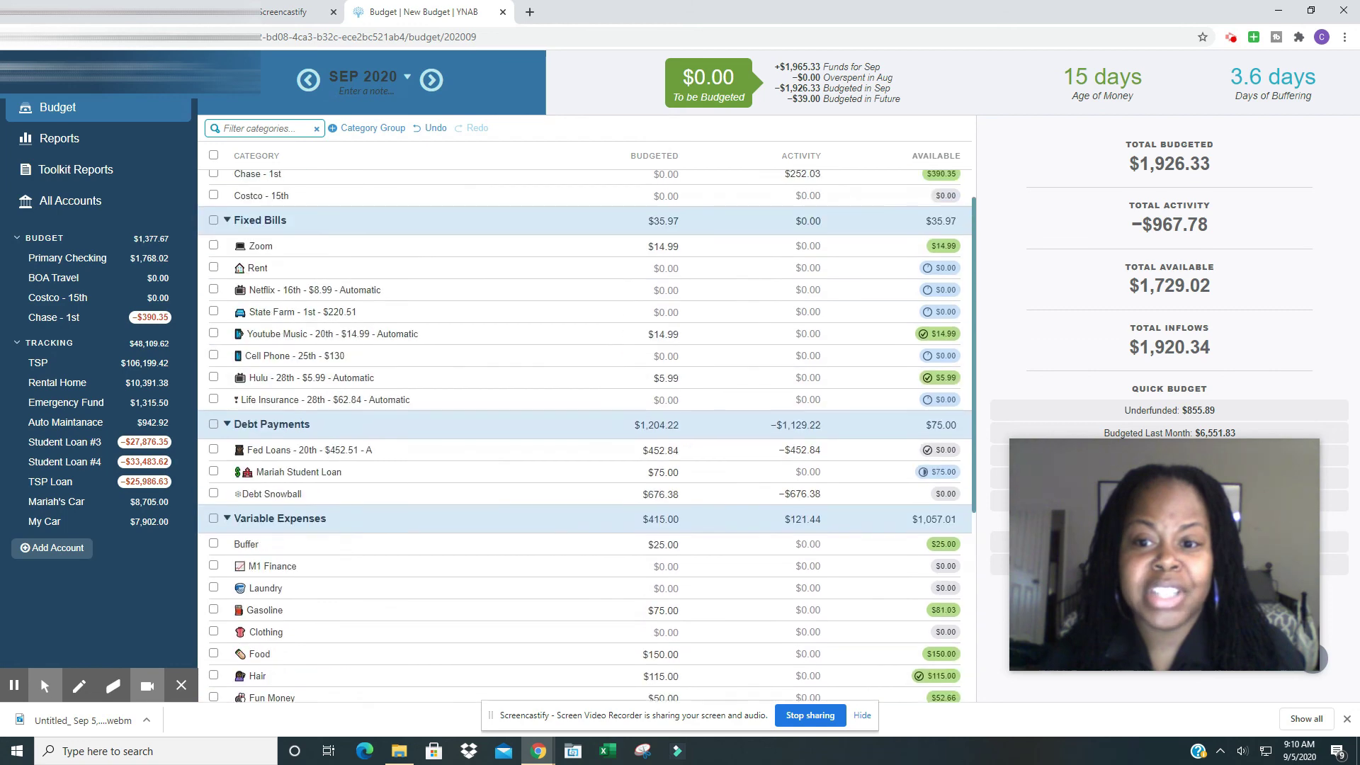